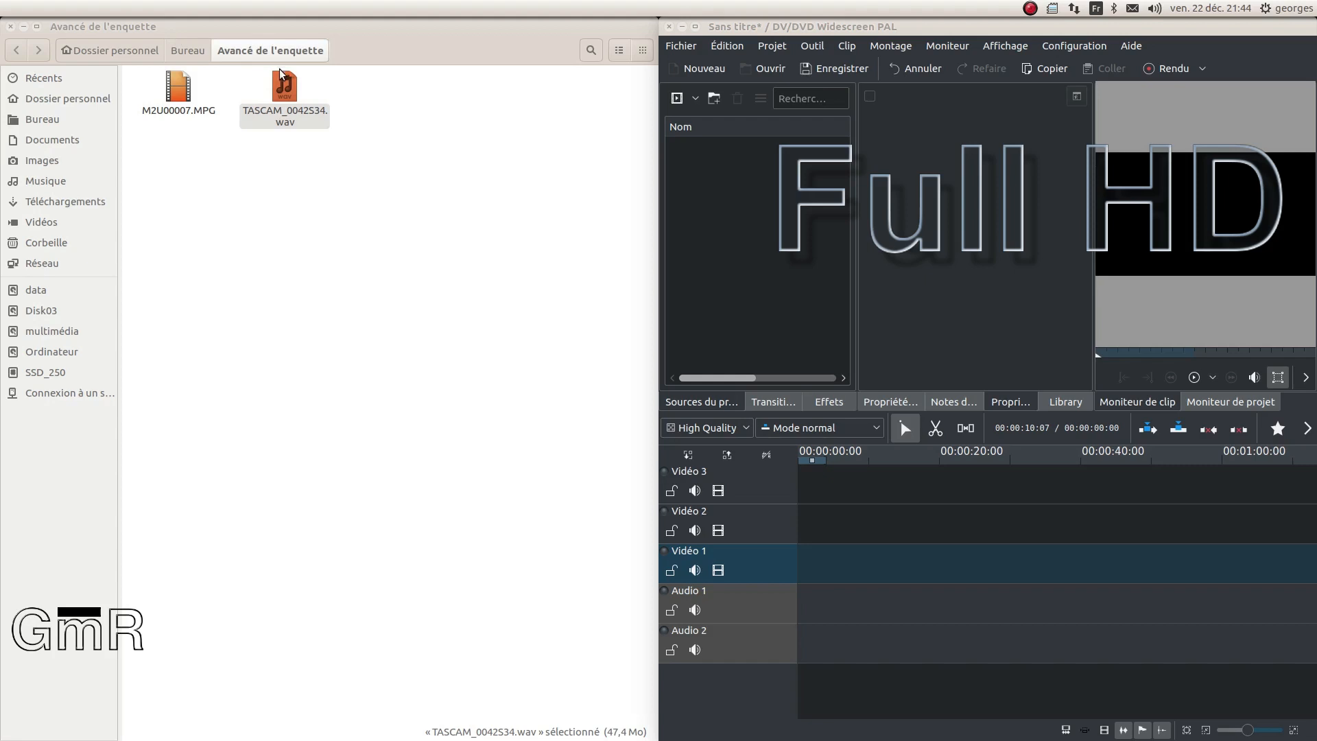
Add TASCAM_0042S34.wav and M2U00007.MPG from the file manager to the project sources and maximize the Kdenlive window.
click(284, 94)
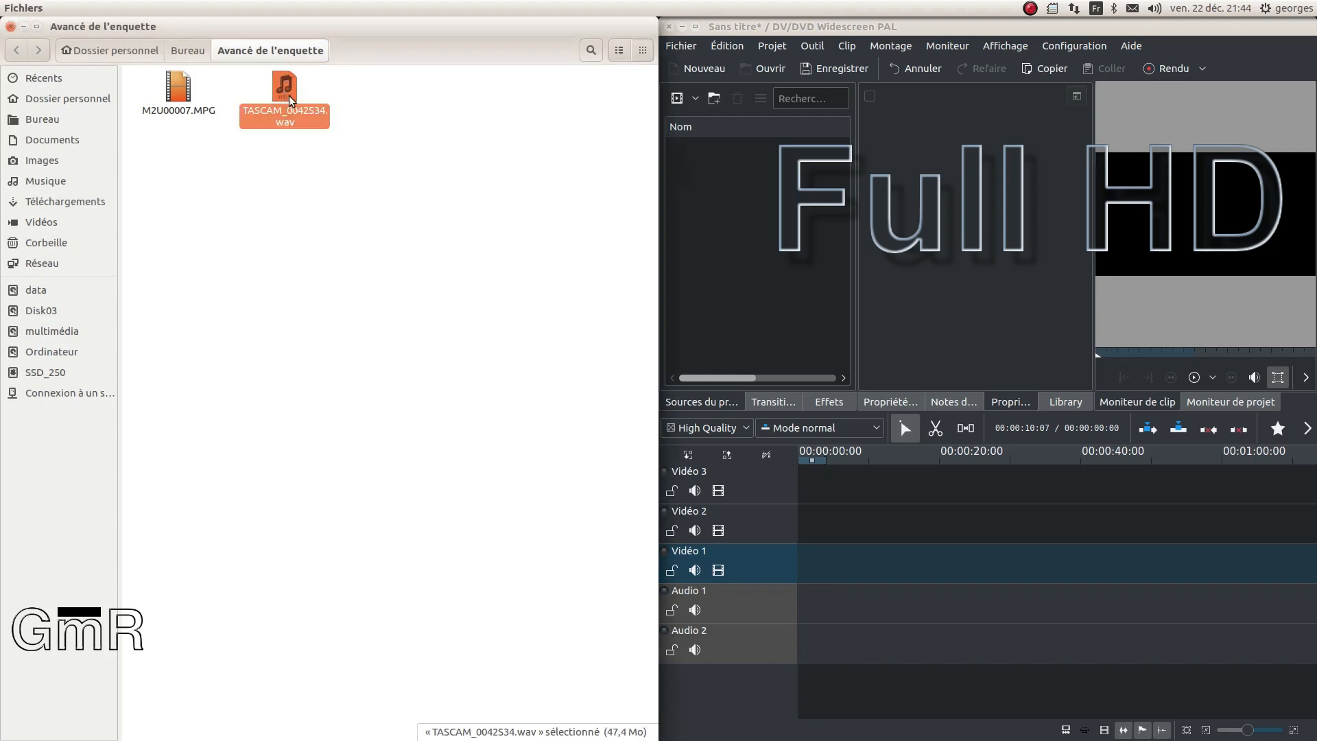
drag(294, 96, 739, 228)
drag(179, 93, 784, 270)
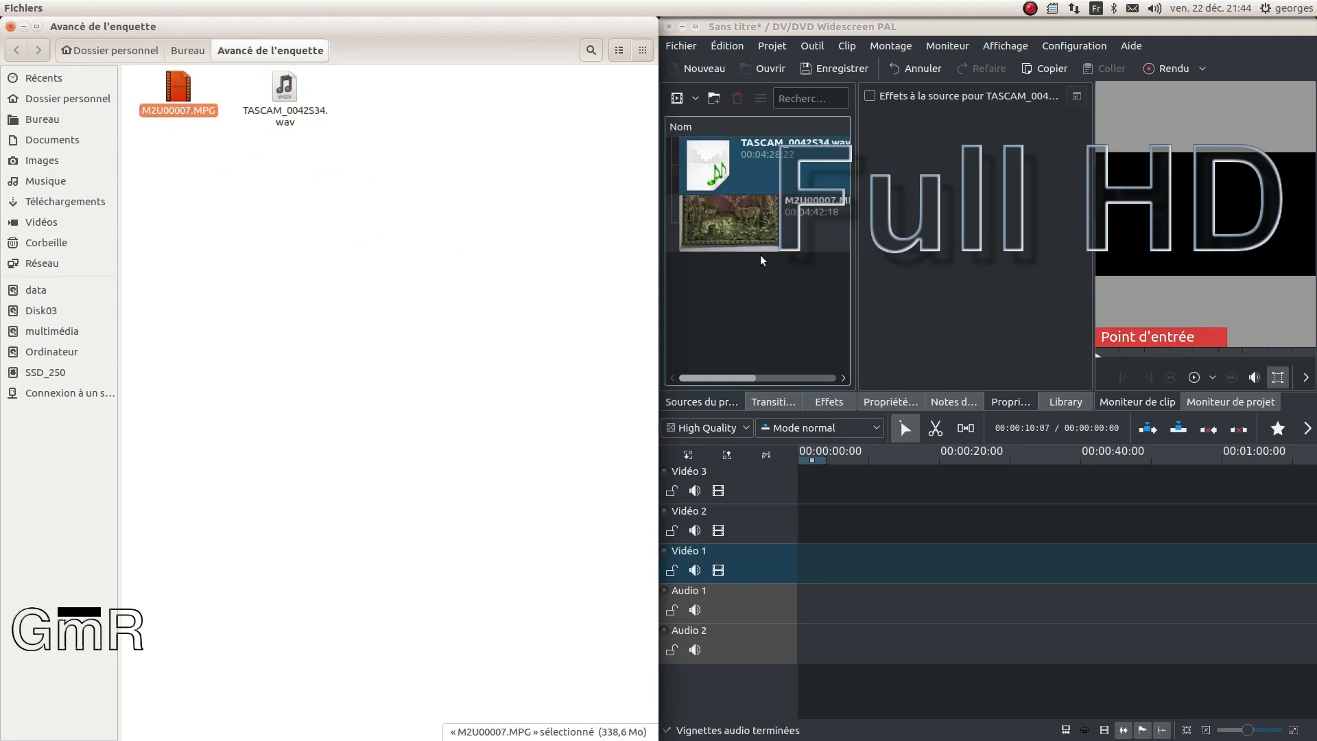
drag(411, 26, 0, 99)
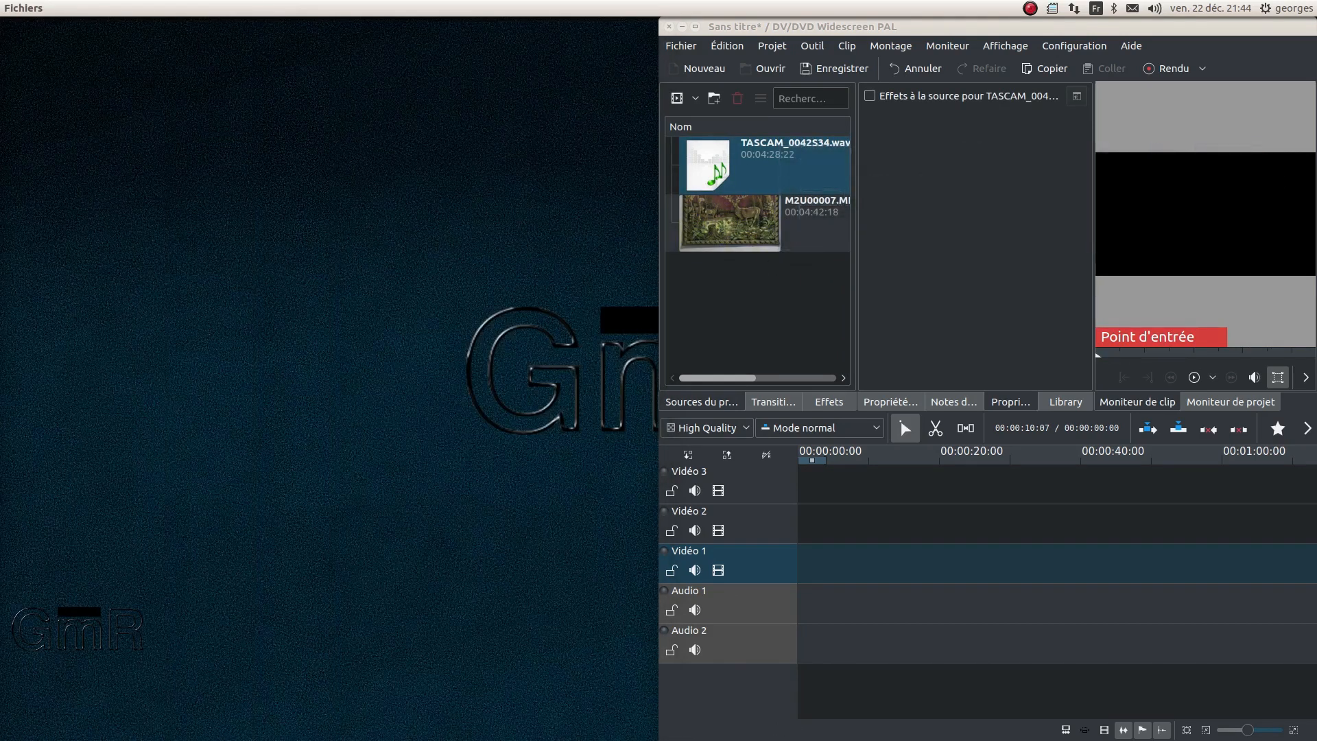
drag(996, 28, 665, 9)
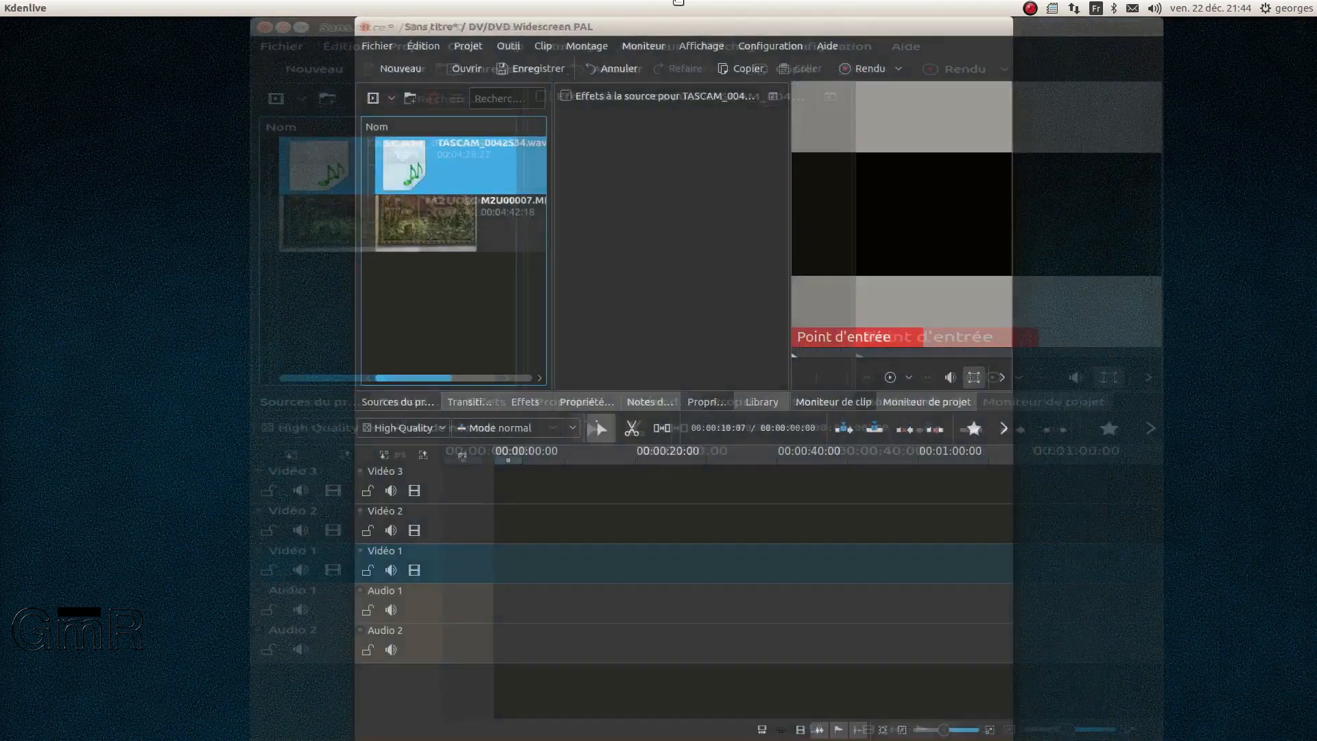
Visit kdenlive.org through the link in the About Kdenlive information and look over the home page's help and news sections.
click(465, 29)
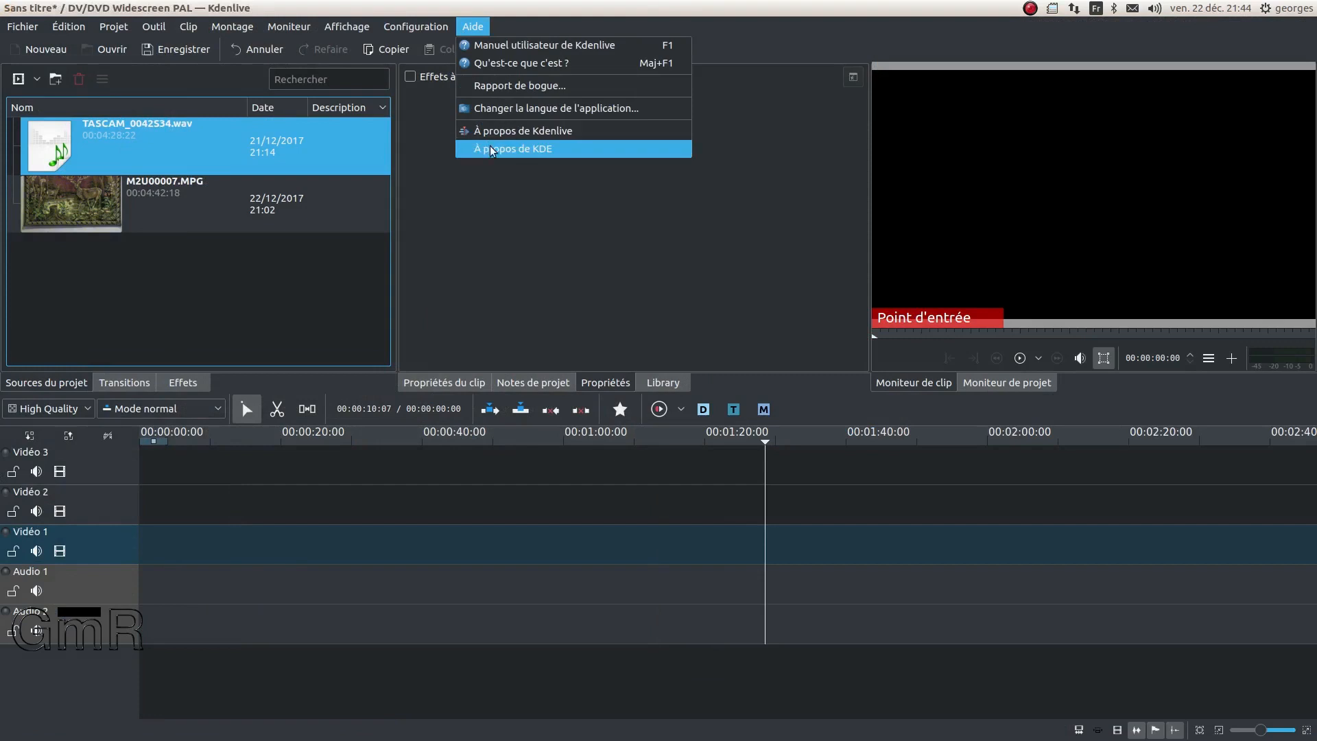
click(508, 130)
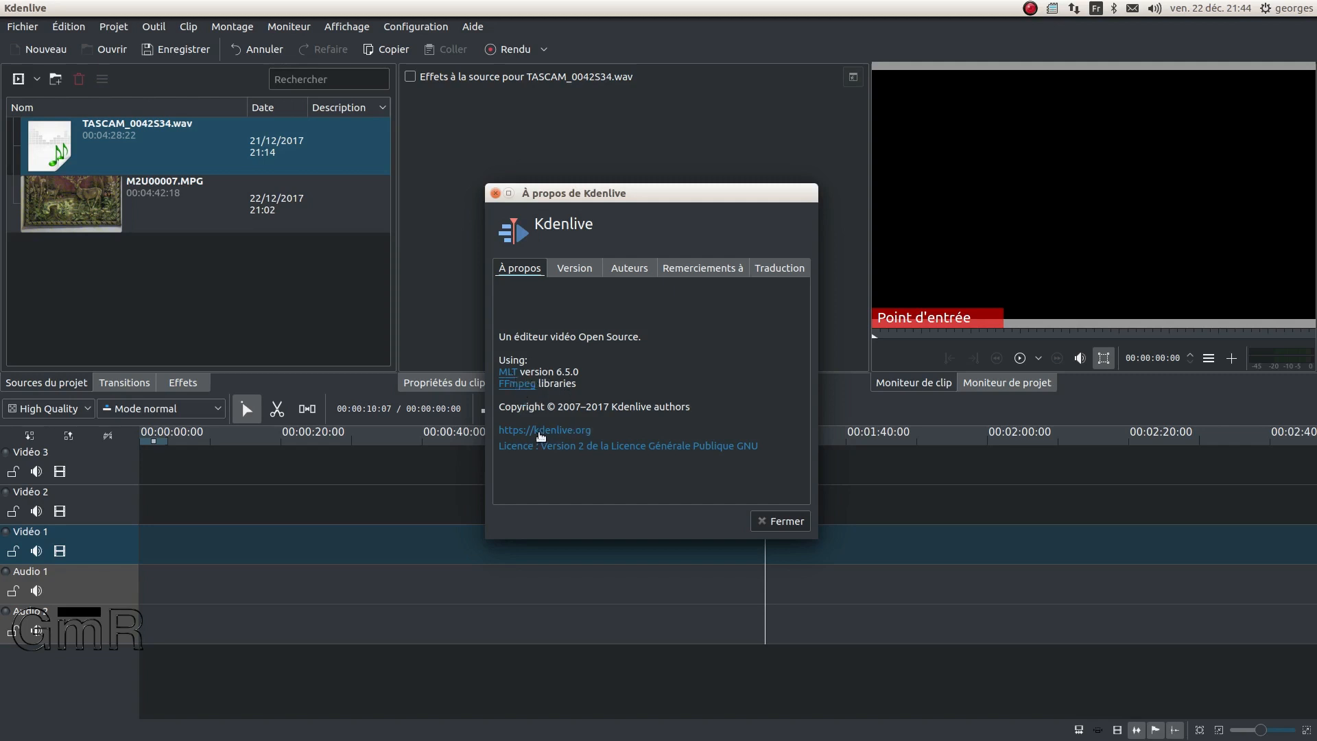
click(554, 430)
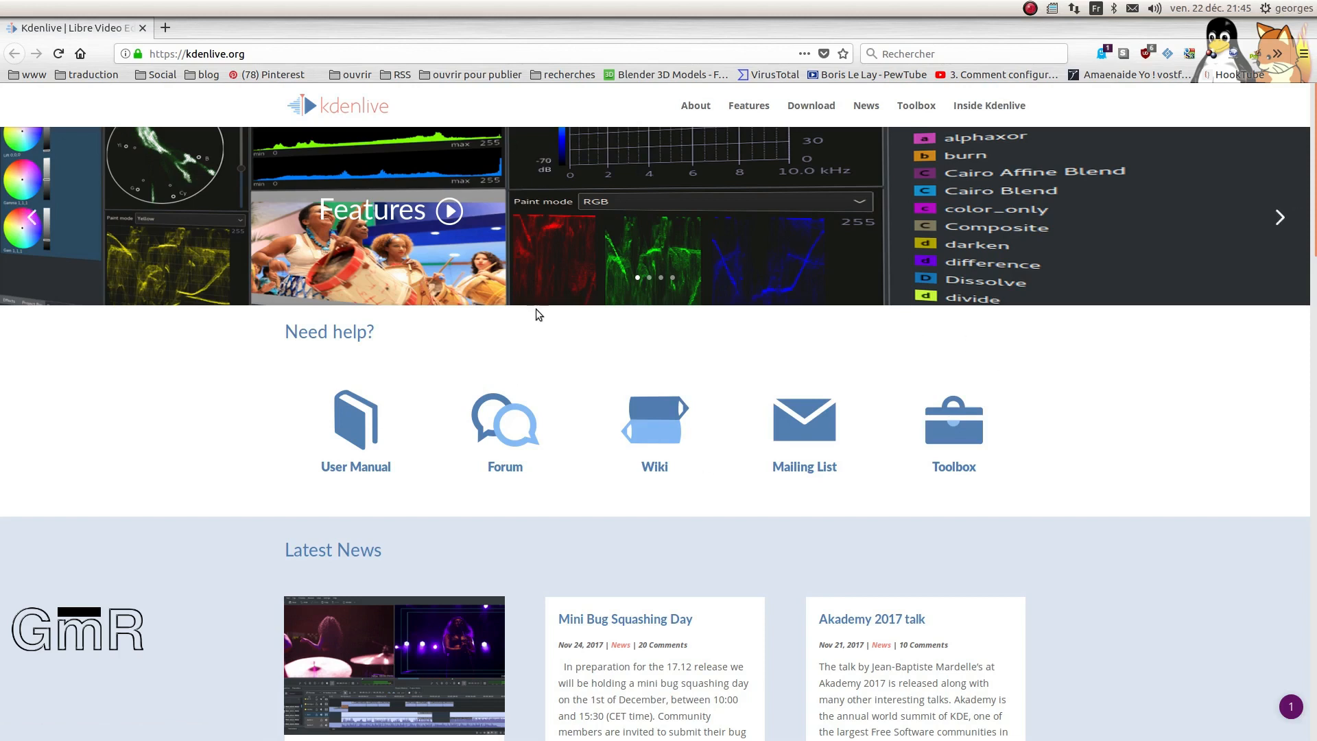
scroll(542, 322, down, 3)
scroll(402, 559, down, 1)
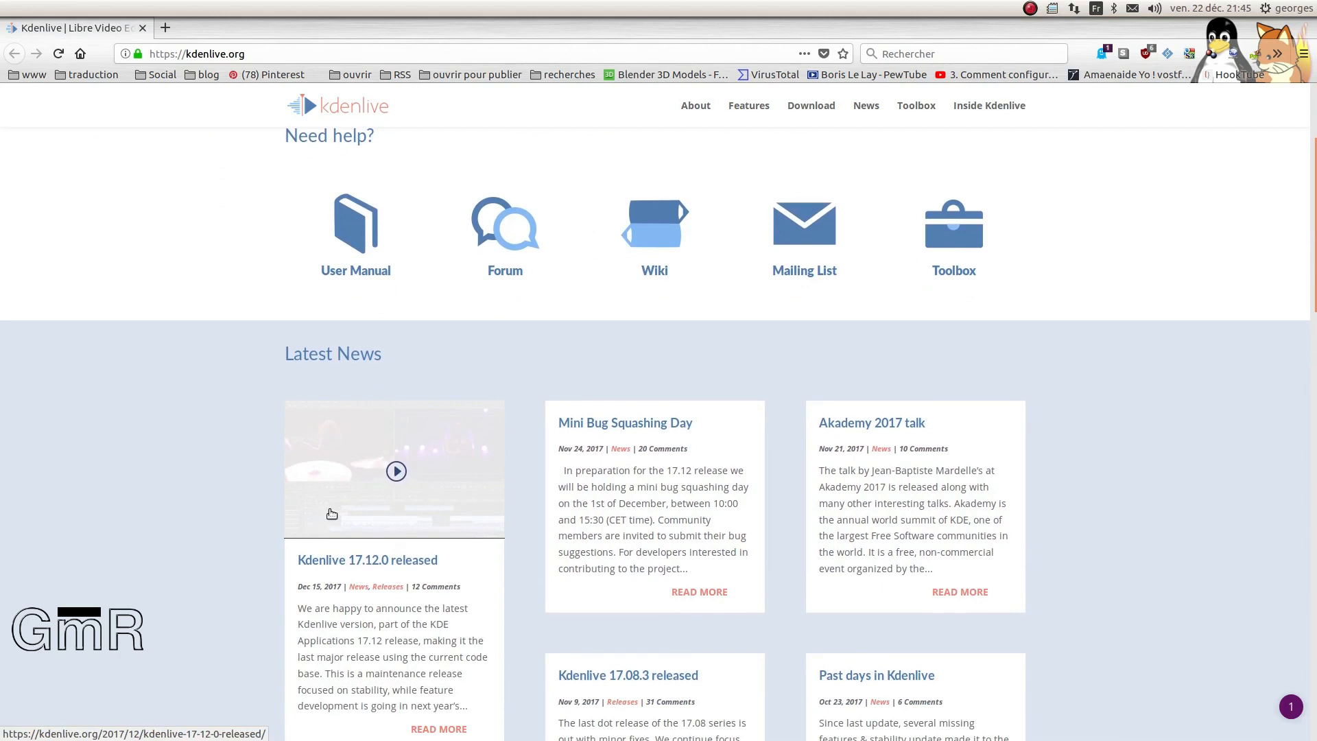
scroll(322, 508, down, 2)
scroll(315, 436, up, 6)
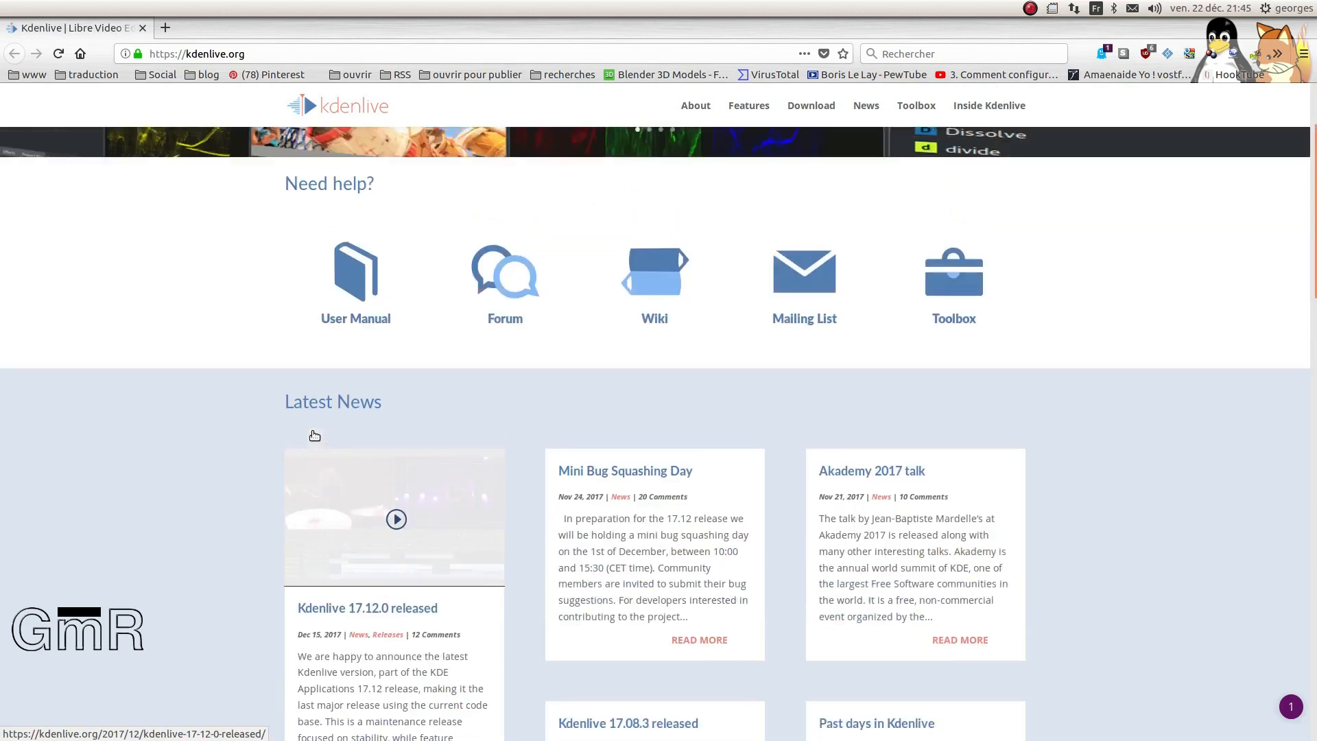
scroll(736, 377, up, 1)
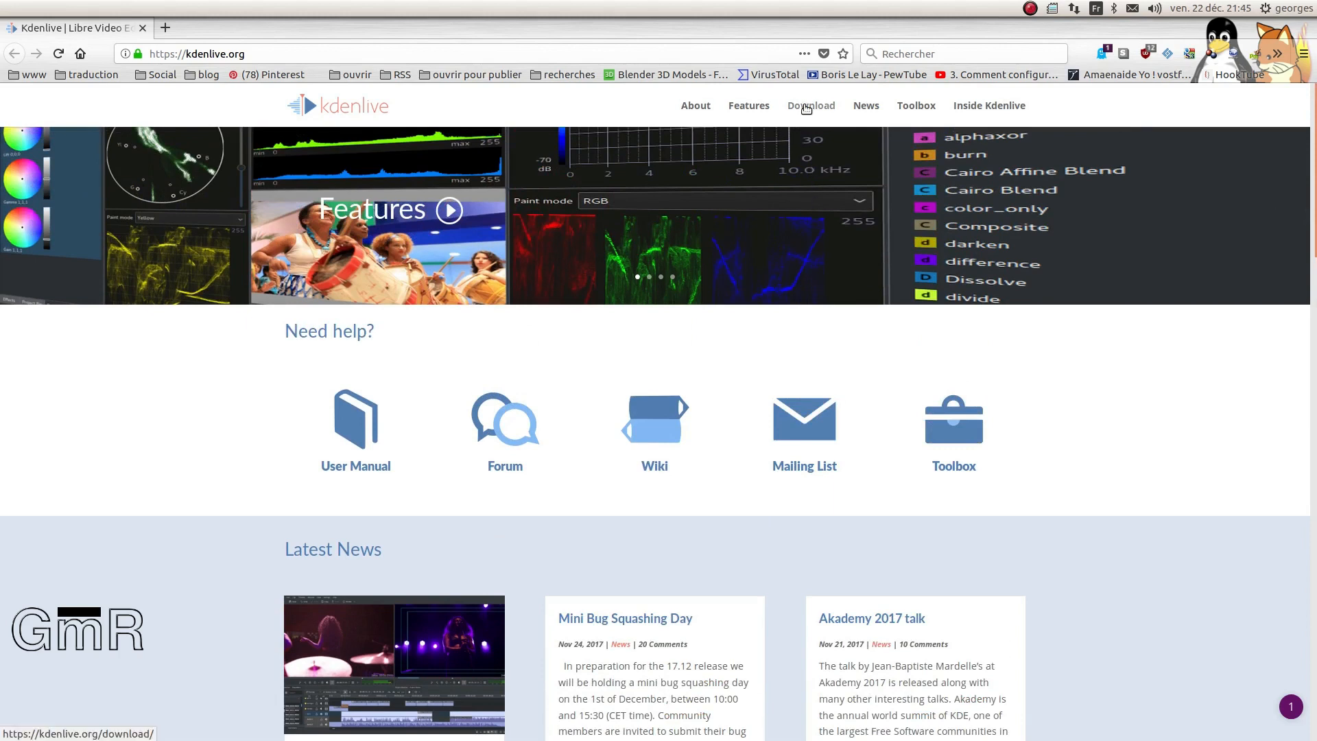
Examine the website's download page, expanding the Debian and AppImage entries and reading the Windows and Mac OSX instructions.
click(806, 111)
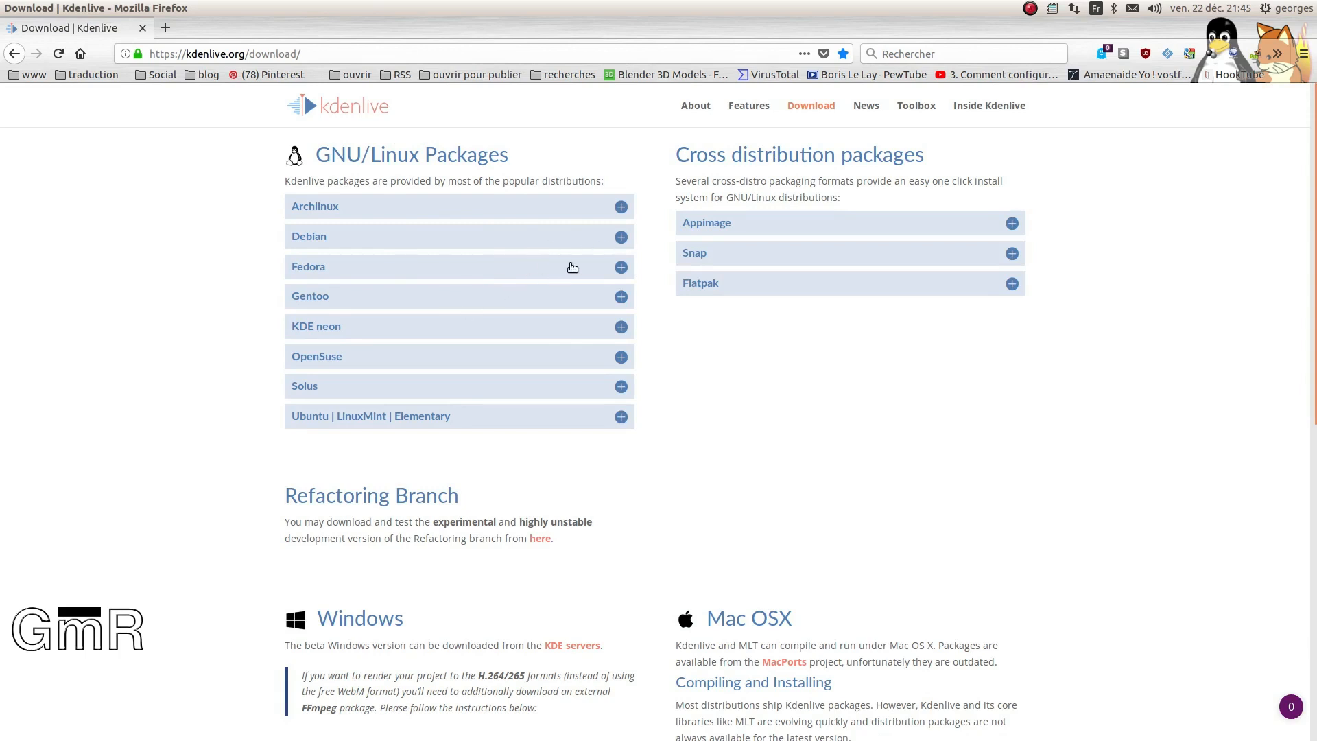
click(621, 237)
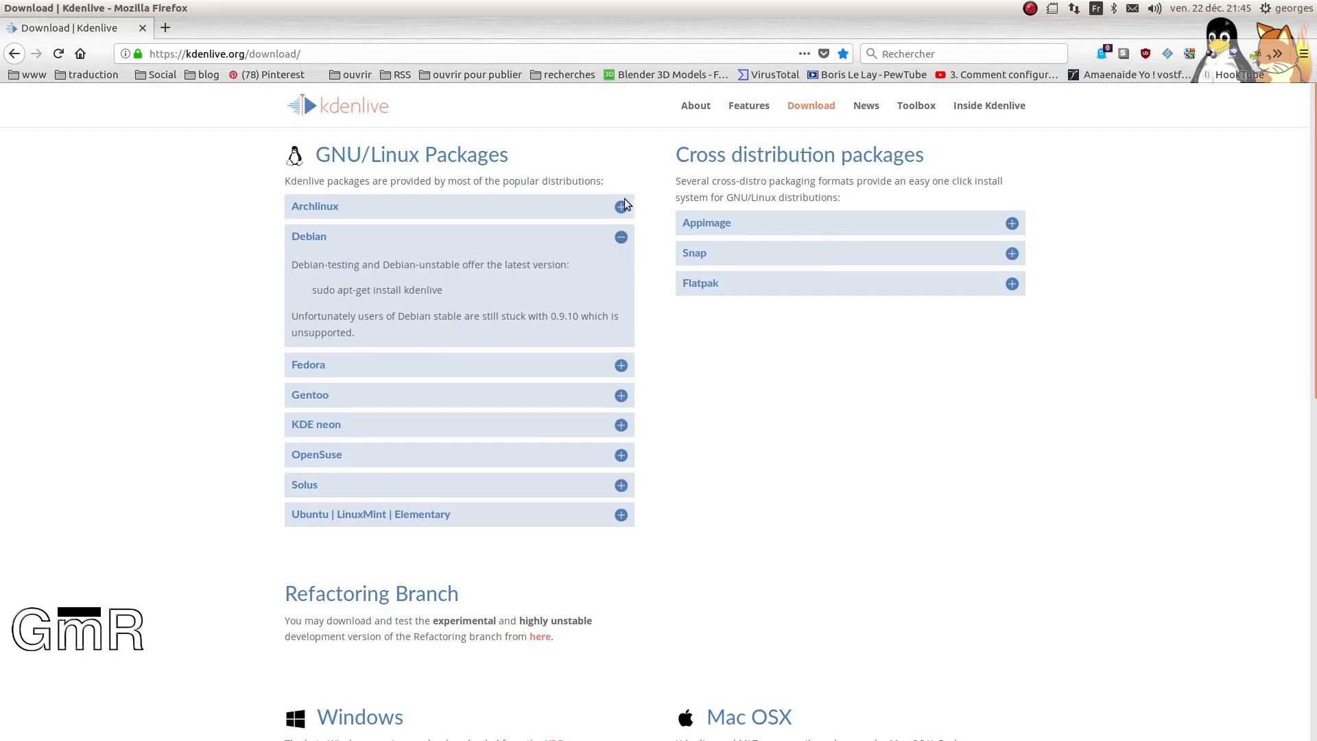
click(1013, 223)
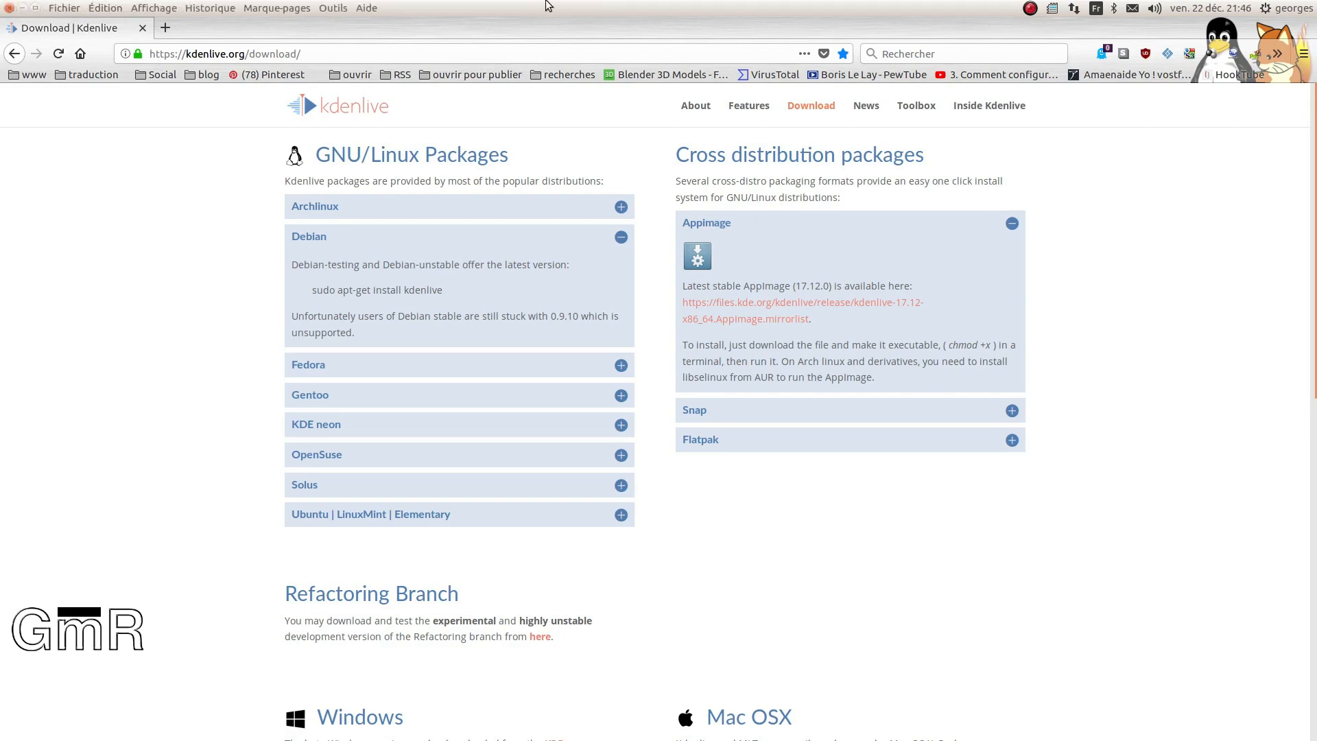
scroll(761, 609, down, 5)
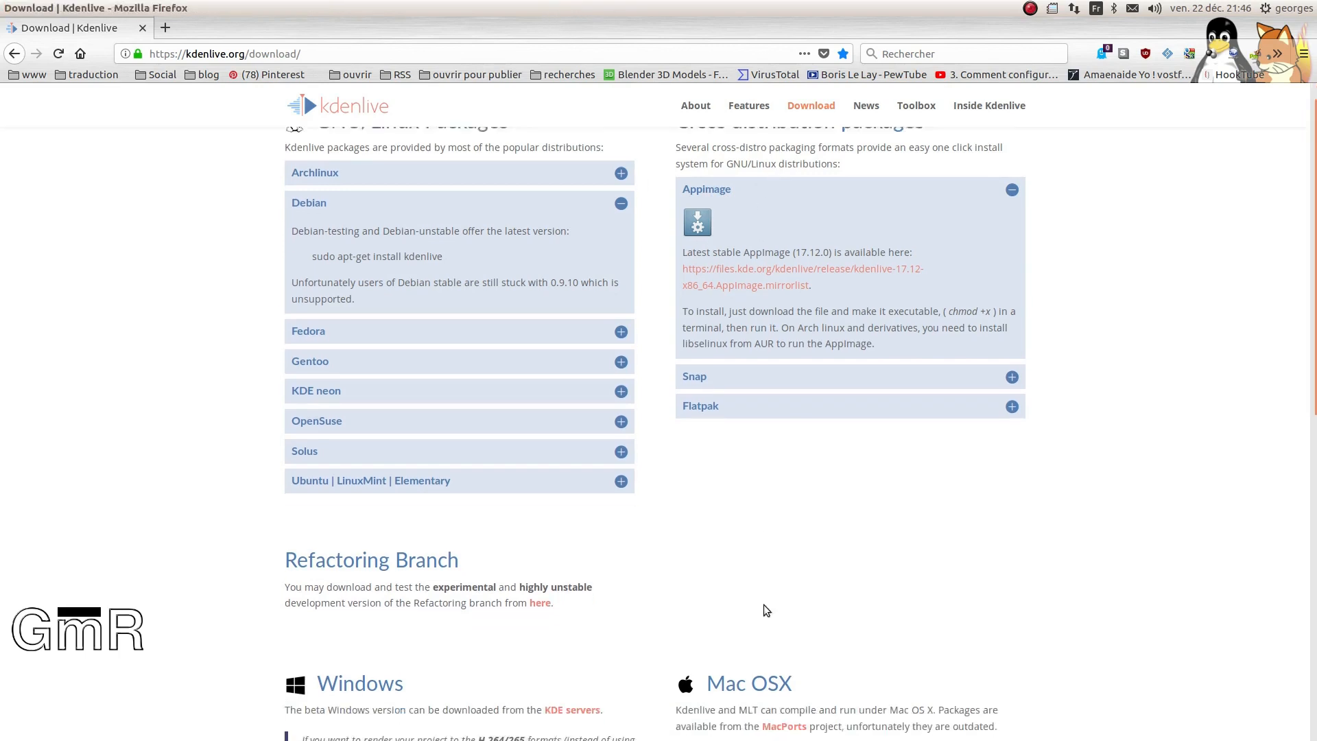
scroll(362, 567, down, 2)
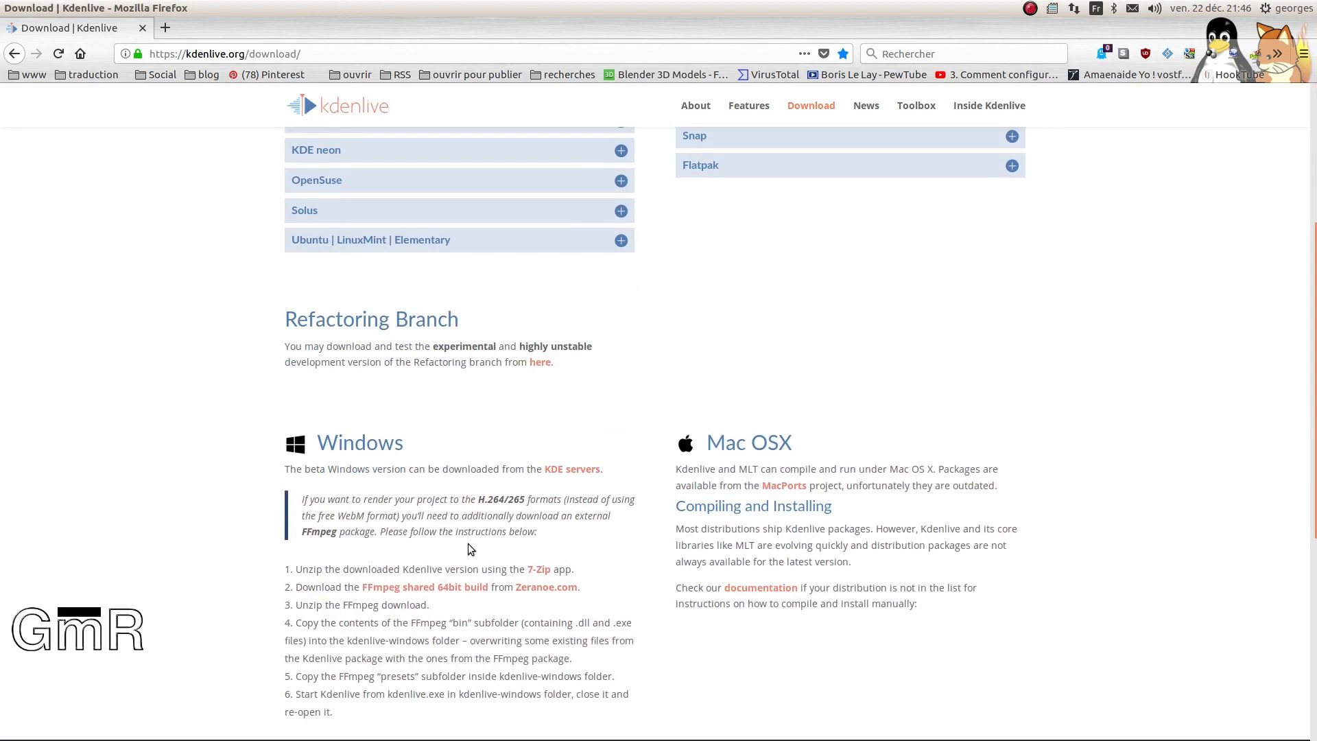
scroll(470, 545, down, 2)
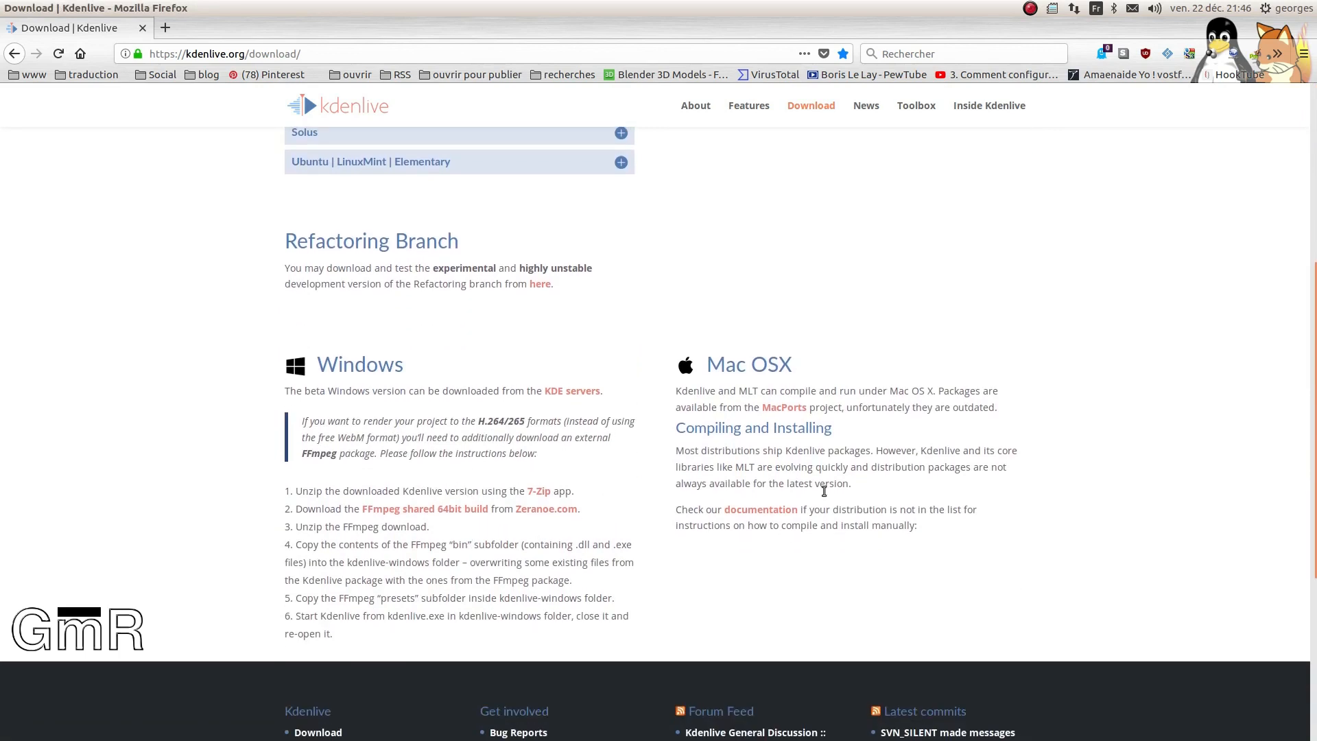
scroll(919, 511, up, 5)
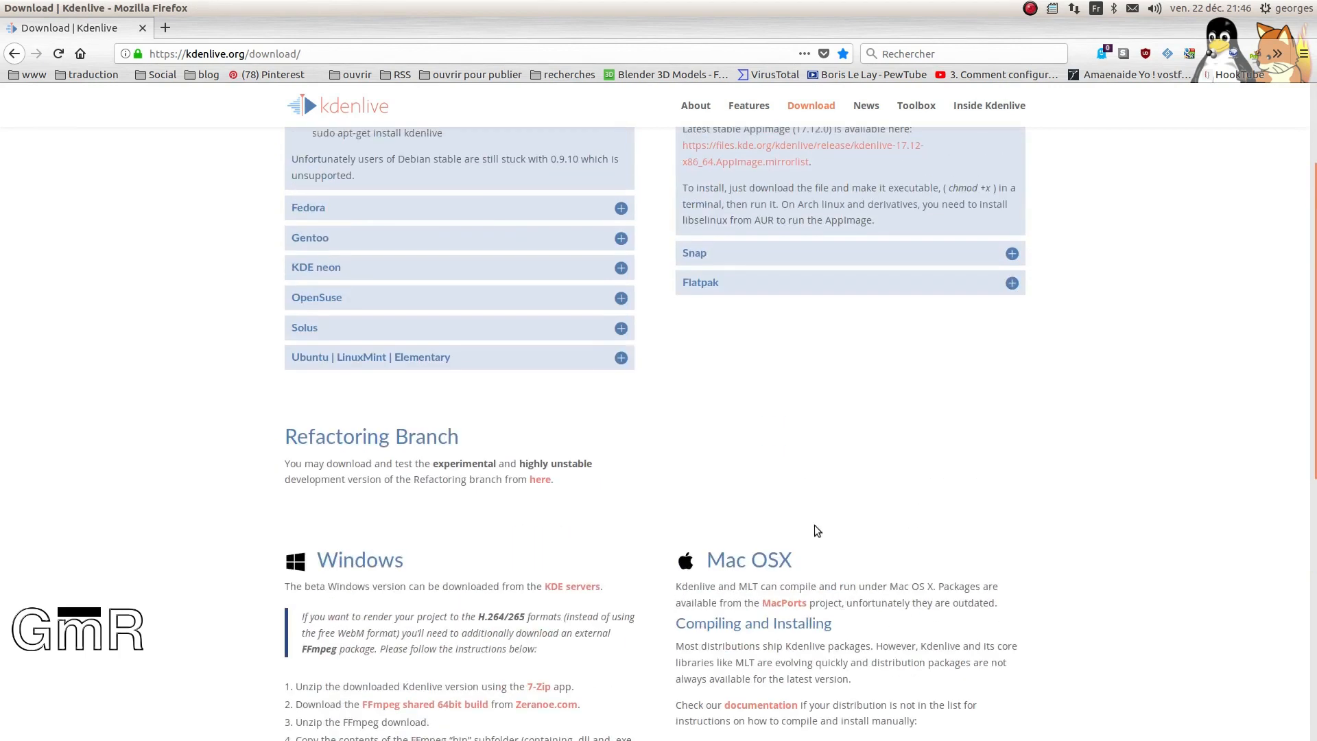
scroll(509, 478, up, 5)
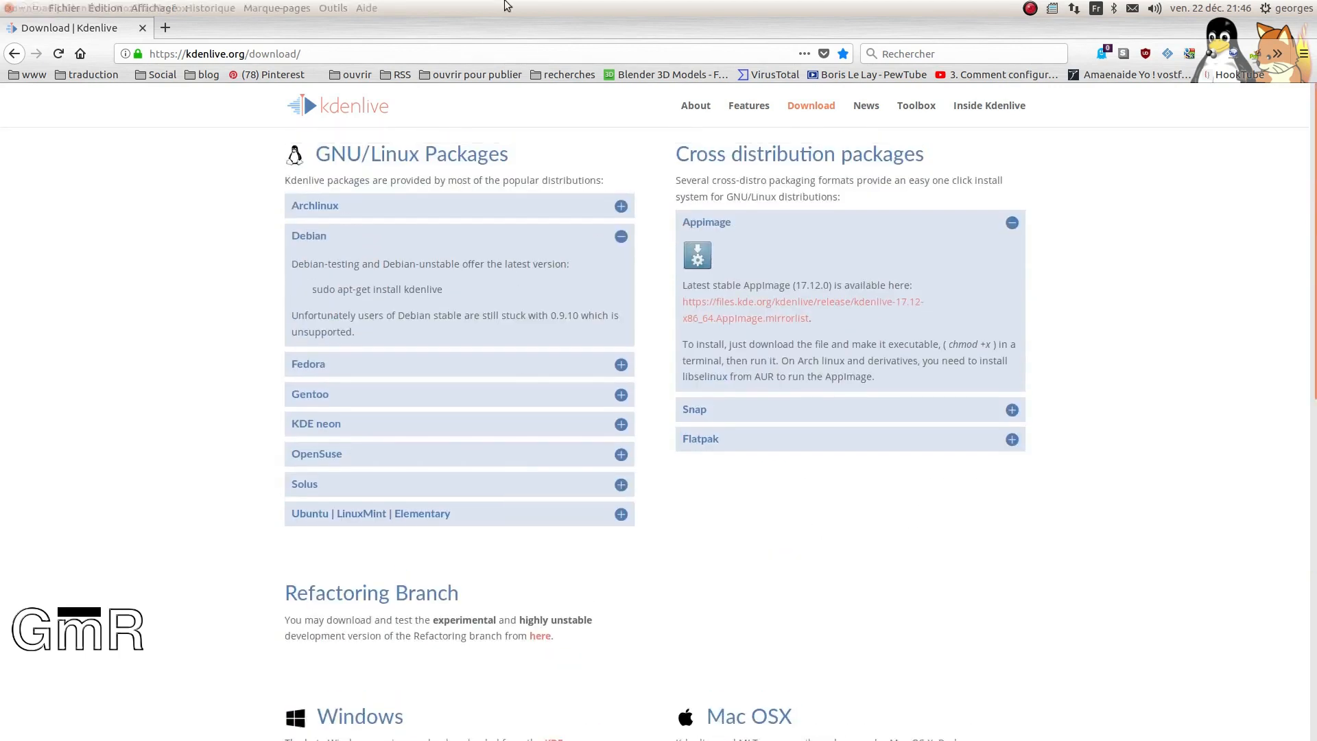
Minimize the browser to return to Kdenlive and close the About Kdenlive dialog.
drag(504, 7, 521, 76)
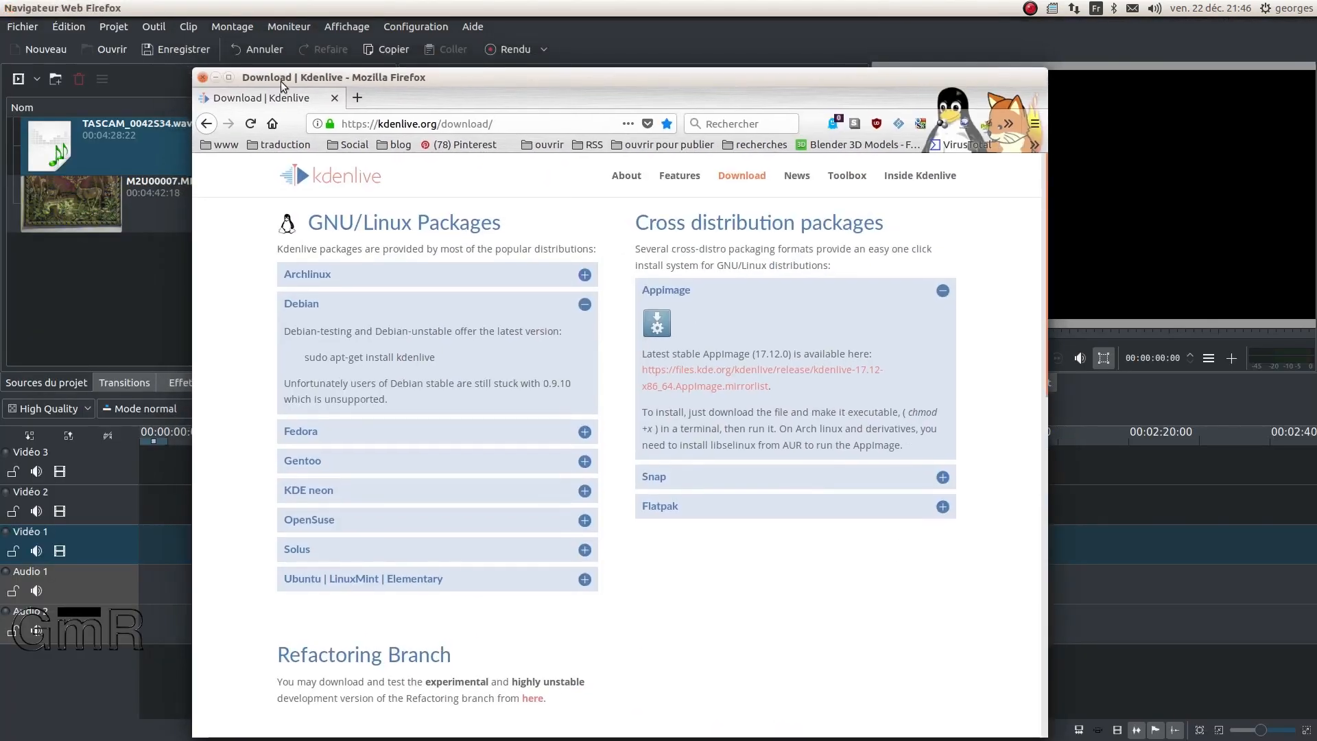
click(216, 77)
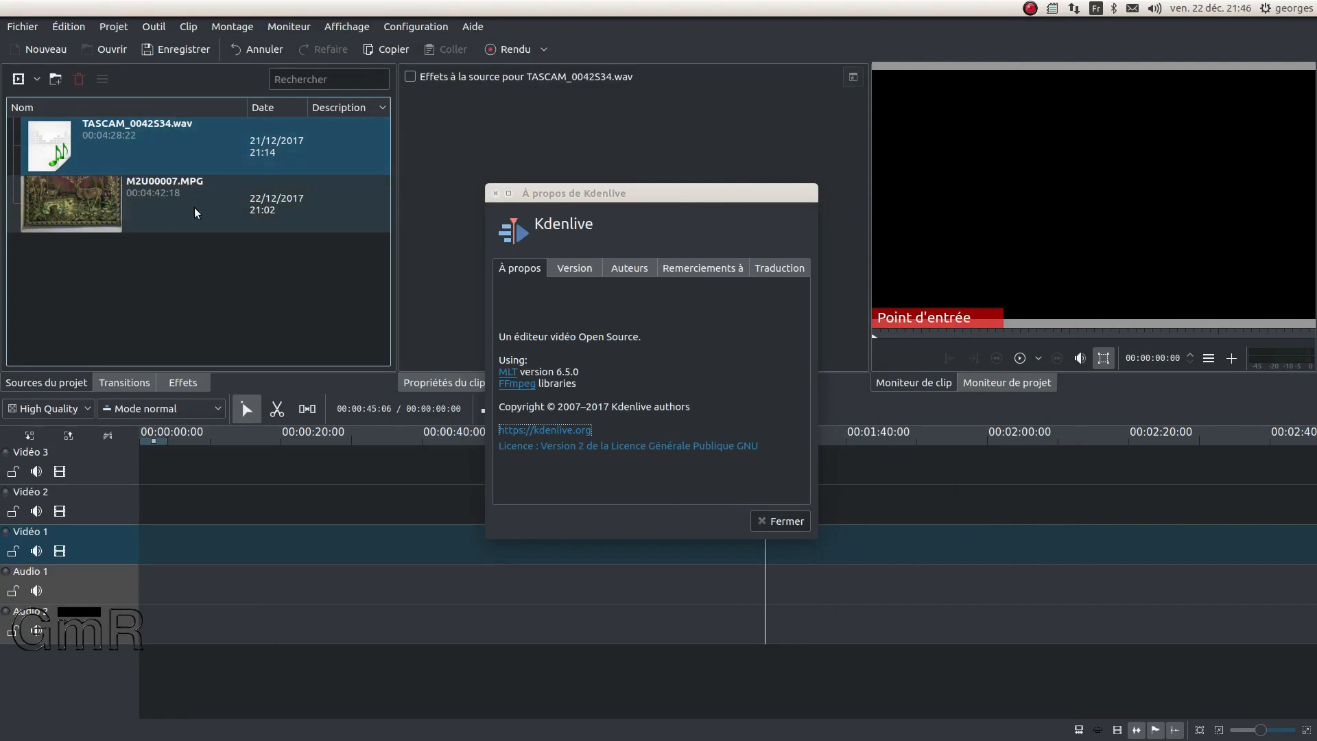
click(774, 521)
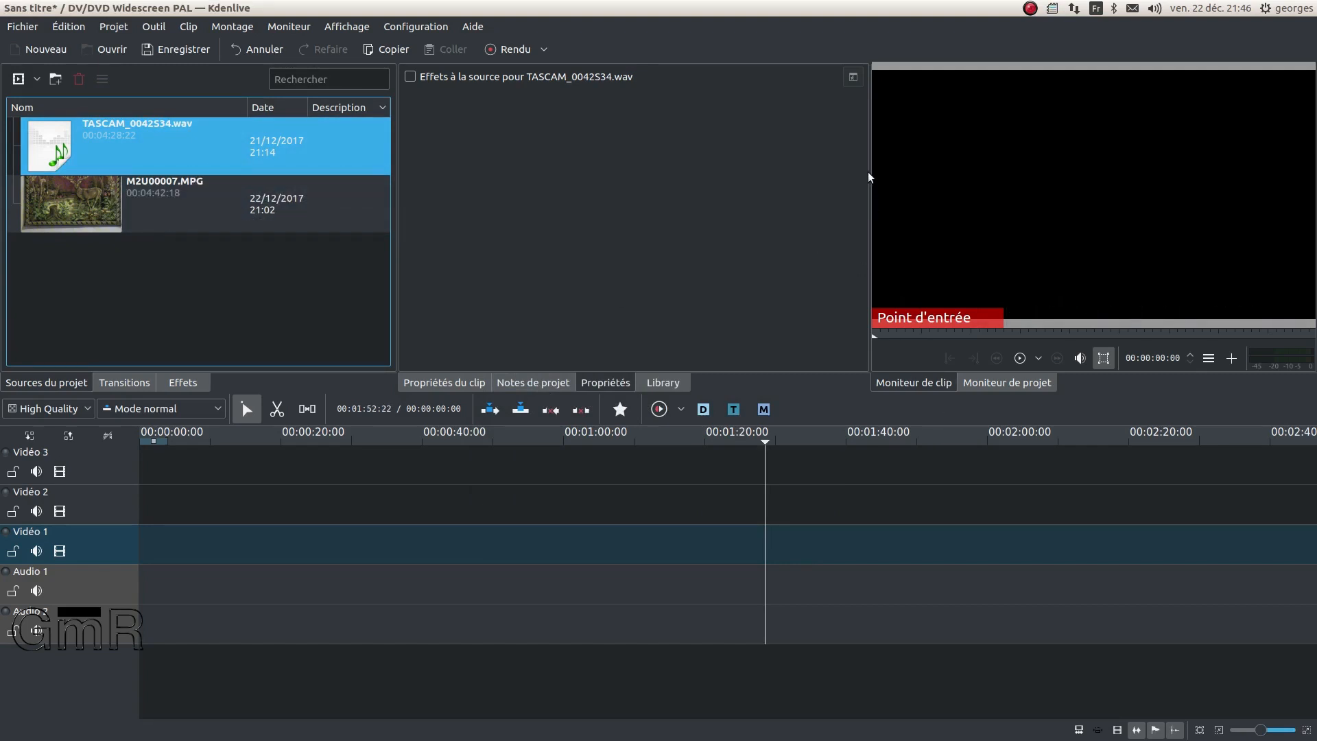
Widen the monitor area and preview the first seconds of M2U00007.MPG in the clip monitor.
drag(875, 170, 815, 172)
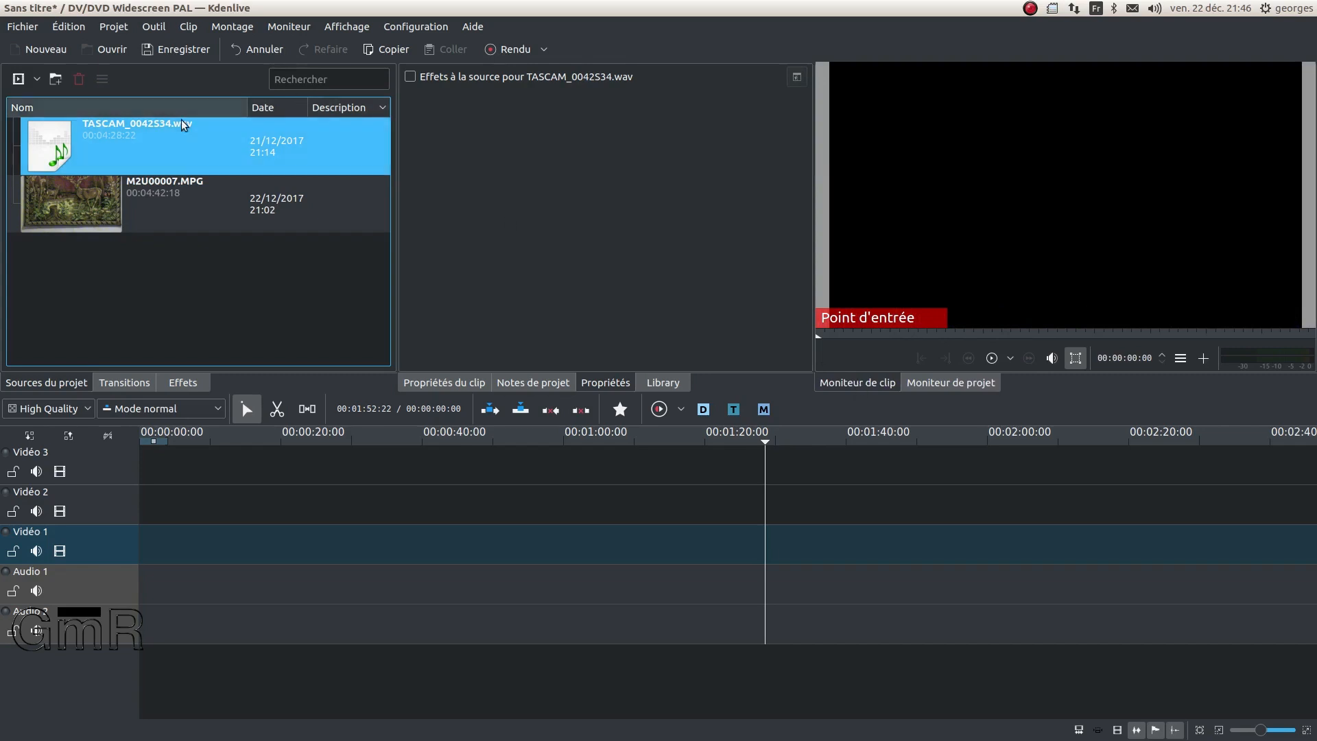
click(206, 217)
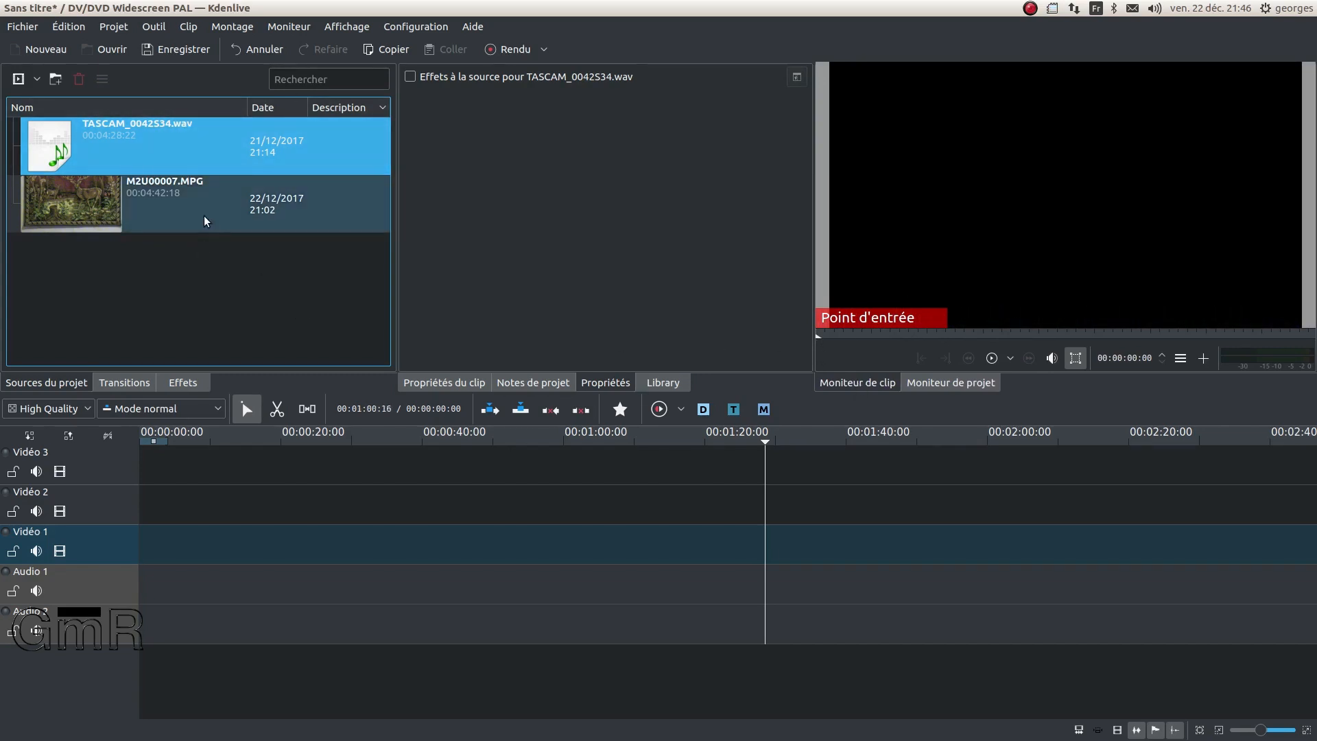
click(992, 358)
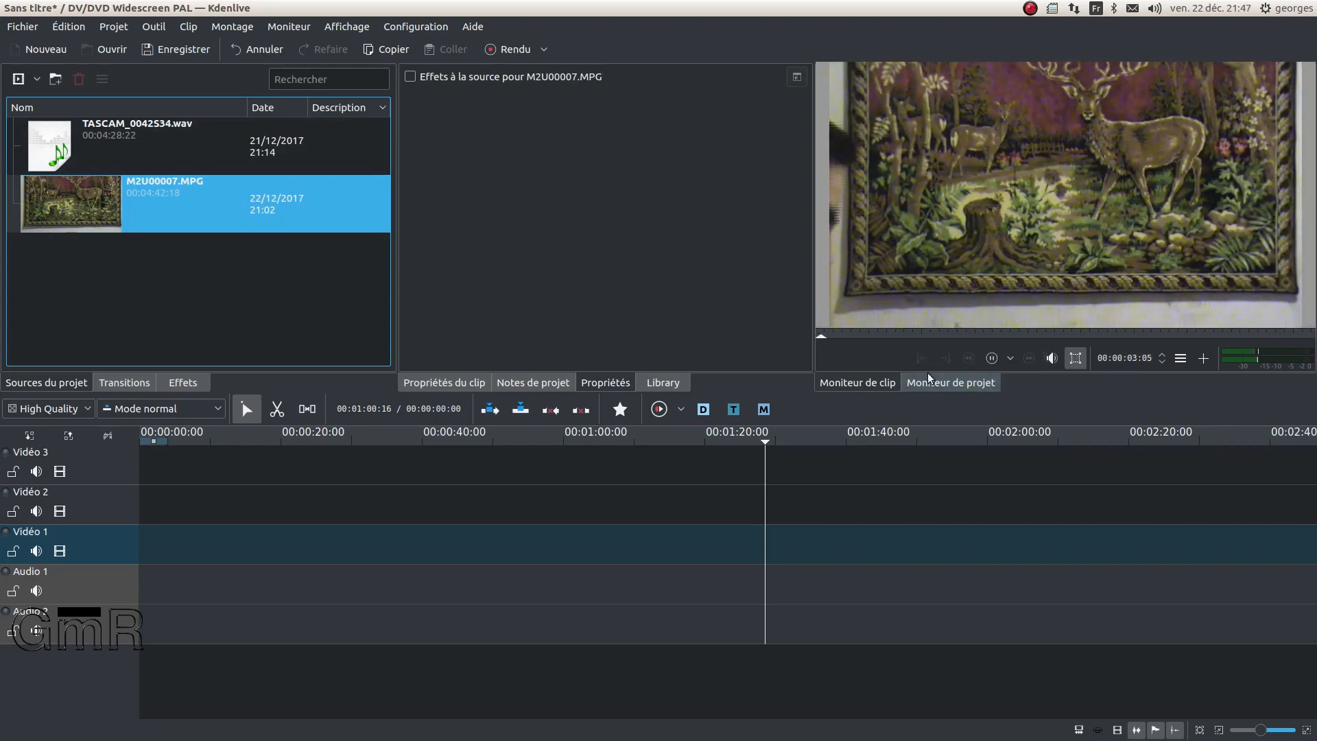
click(992, 358)
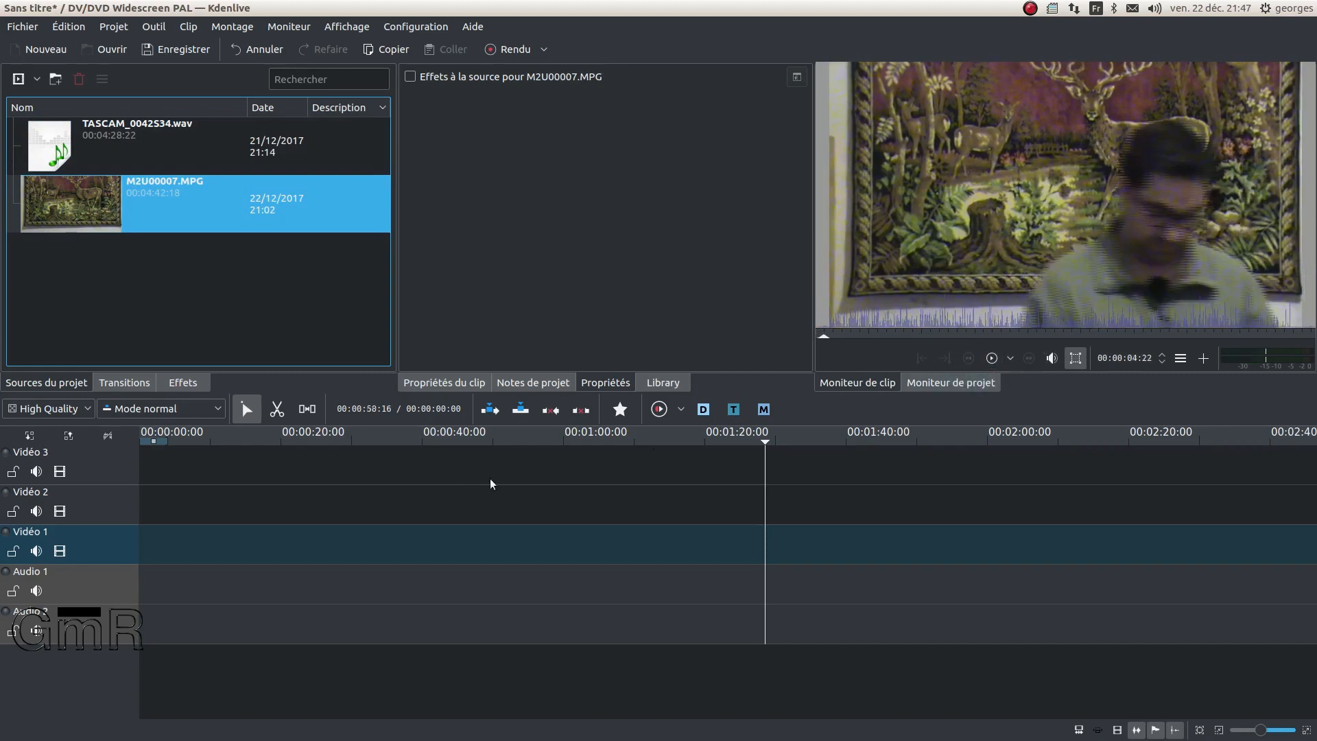
Place M2U00007.MPG at the start of the Vidéo 1 track and play its first seconds in the project monitor.
drag(130, 200, 170, 548)
drag(429, 554, 393, 546)
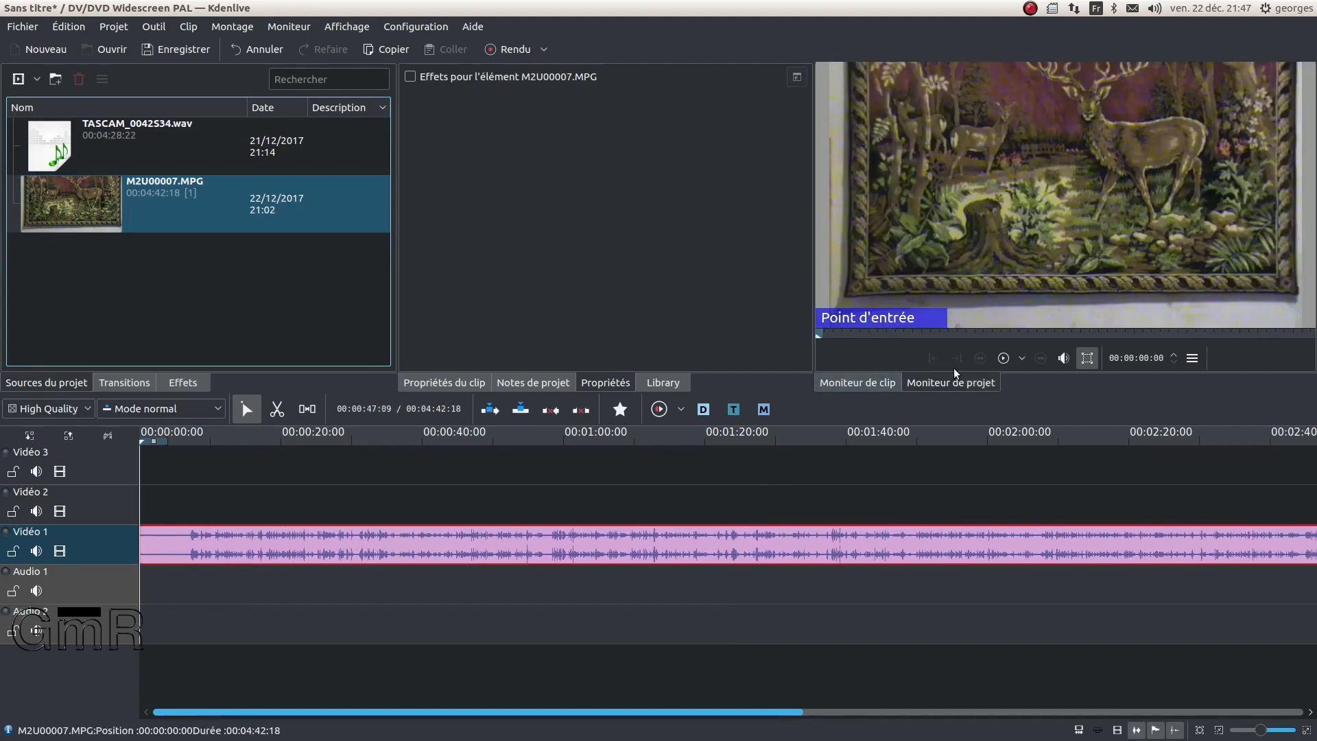
click(1002, 357)
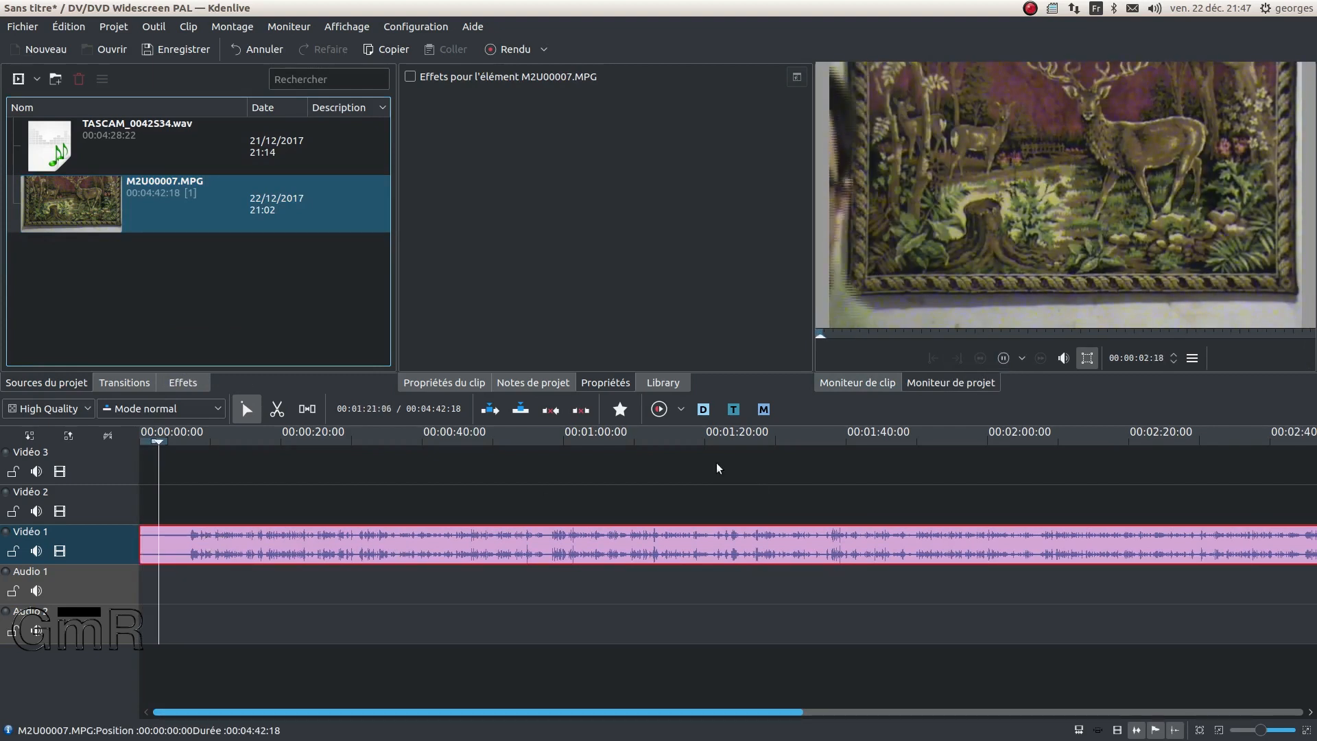
click(1004, 358)
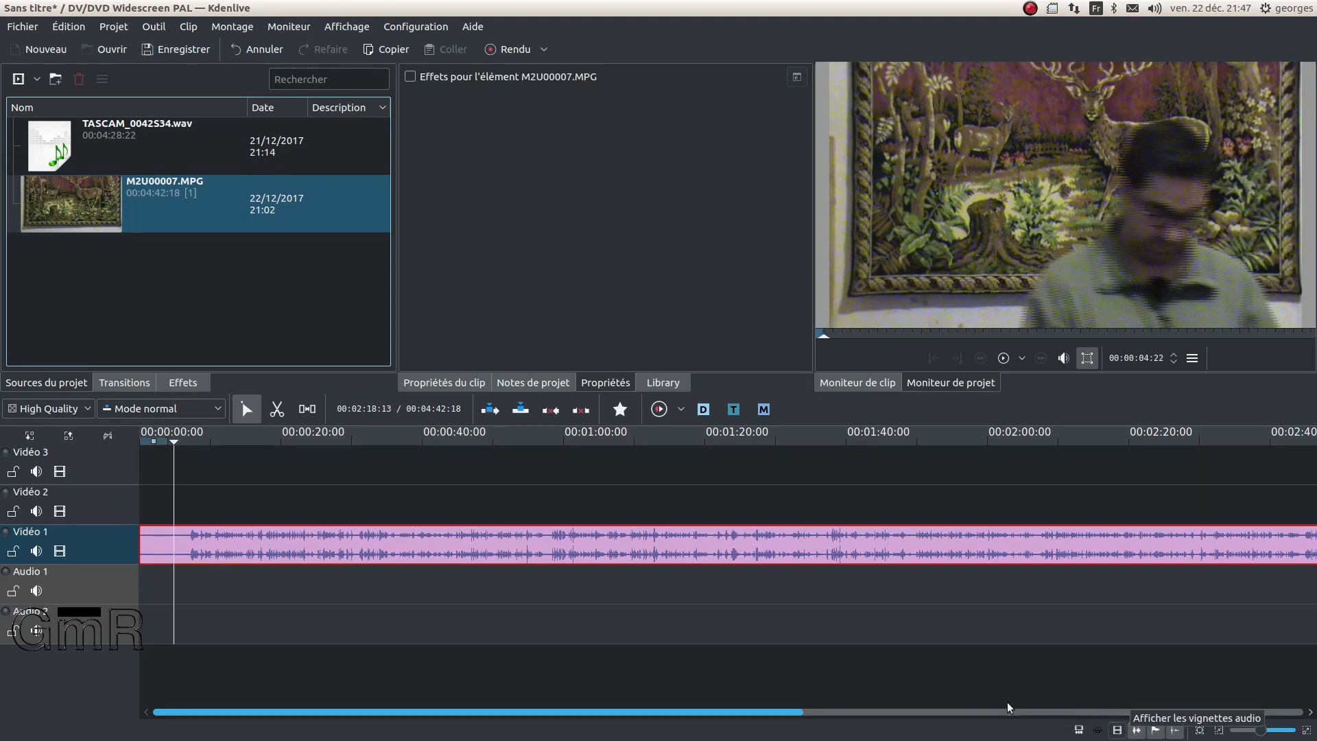
Place TASCAM_0042S34.wav on the Audio 1 track, starting at about 00:00:06:12.
click(165, 142)
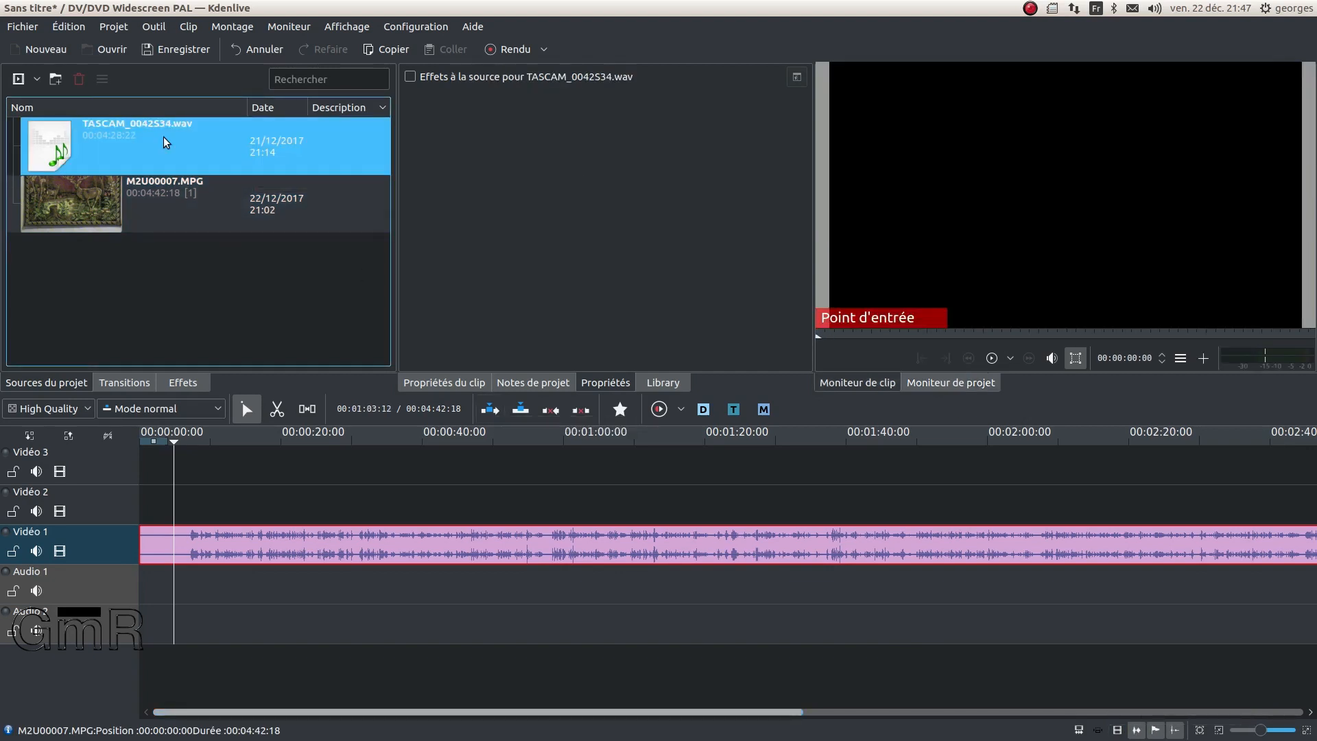
drag(166, 142, 241, 598)
drag(231, 600, 187, 597)
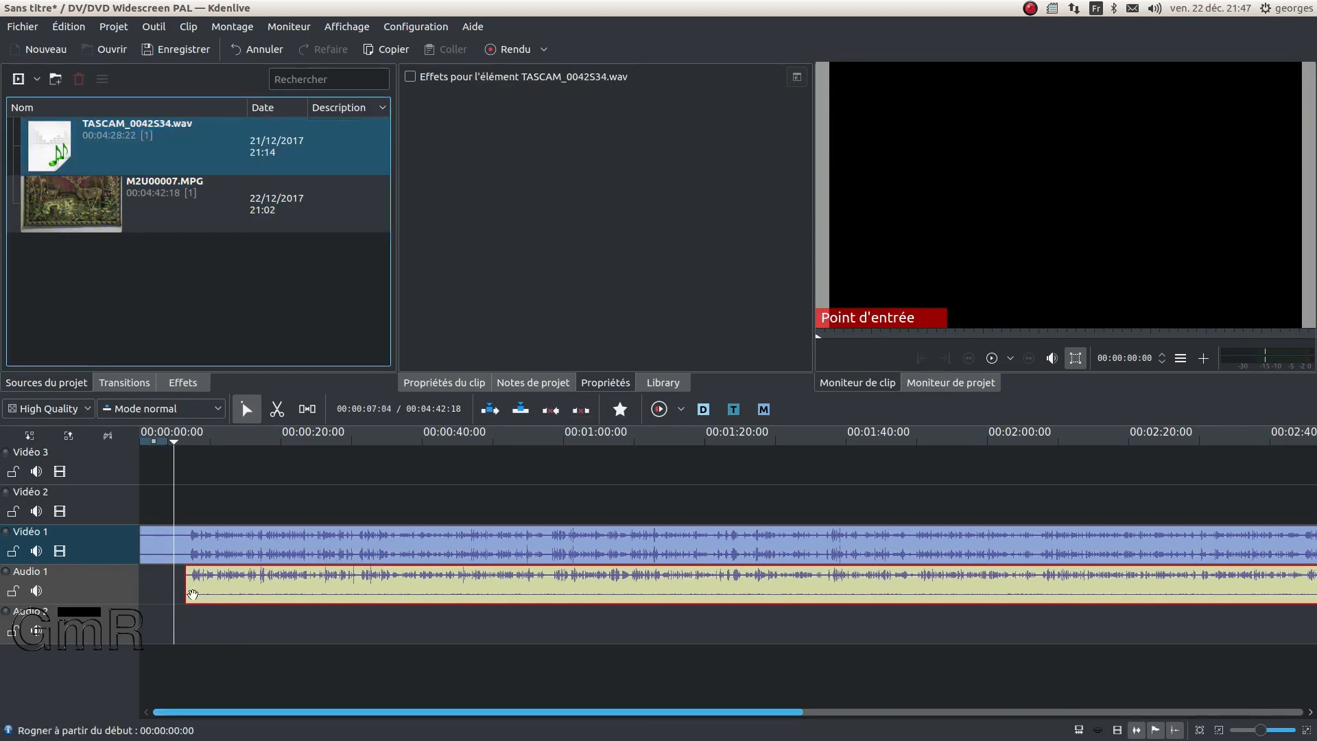
Shift the Audio 1 clip earlier to start at 00:00:06:06, matching its waveform to the sound of the Vidéo 1 clip.
ctrl+scroll(207, 591, up, 3)
ctrl+scroll(207, 591, up, 2)
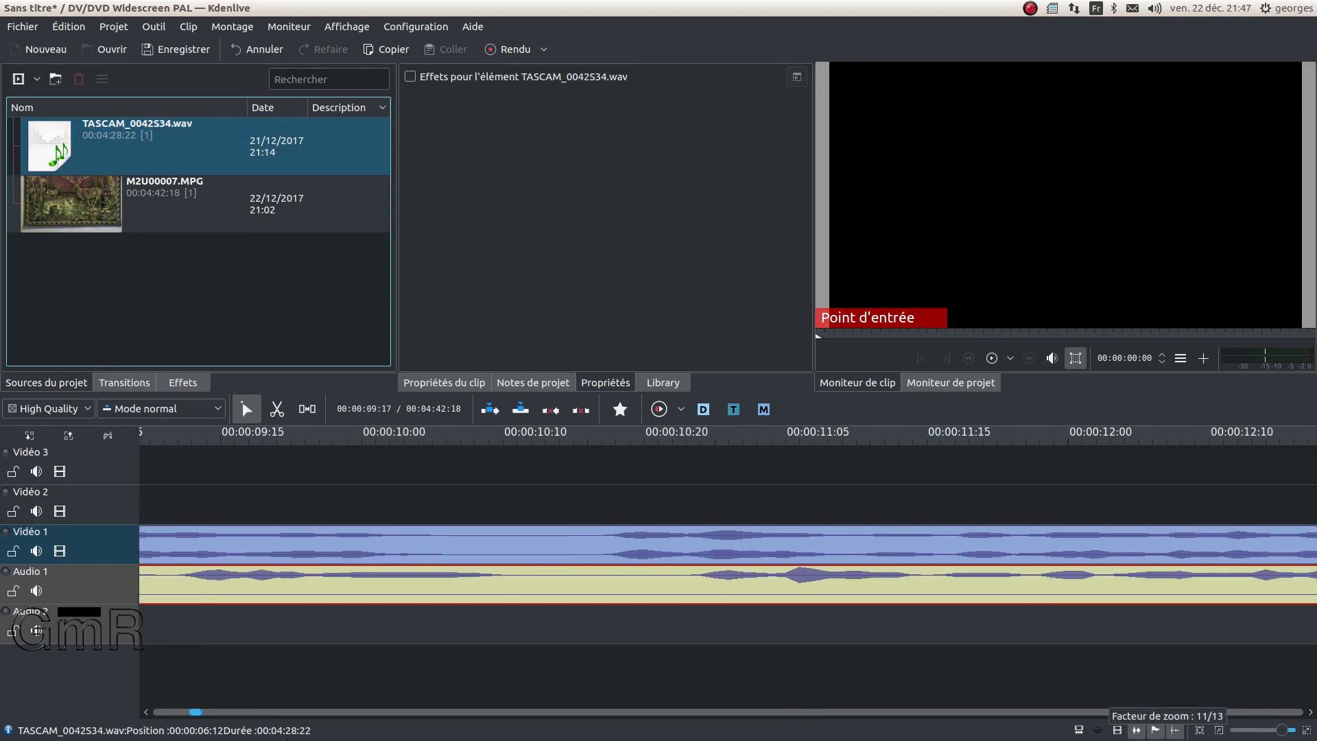
drag(196, 712, 181, 714)
drag(908, 603, 840, 599)
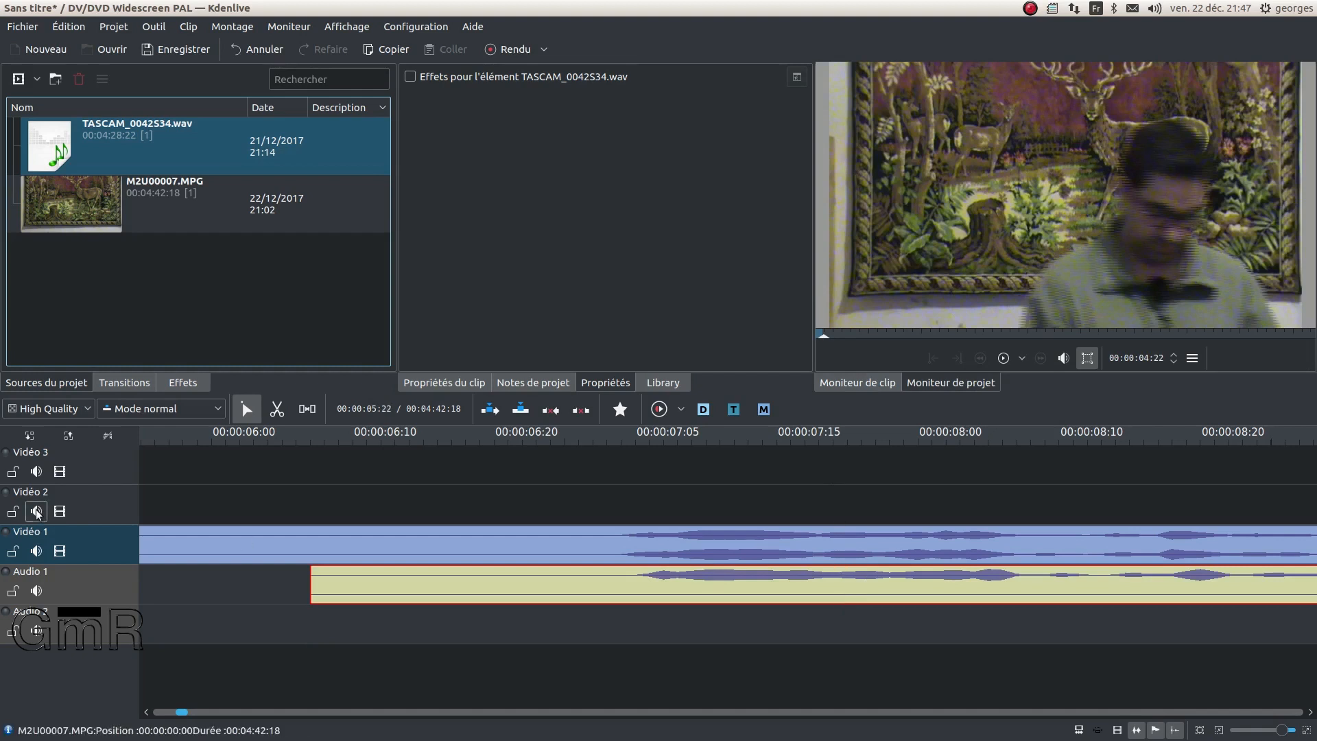
drag(776, 590, 762, 581)
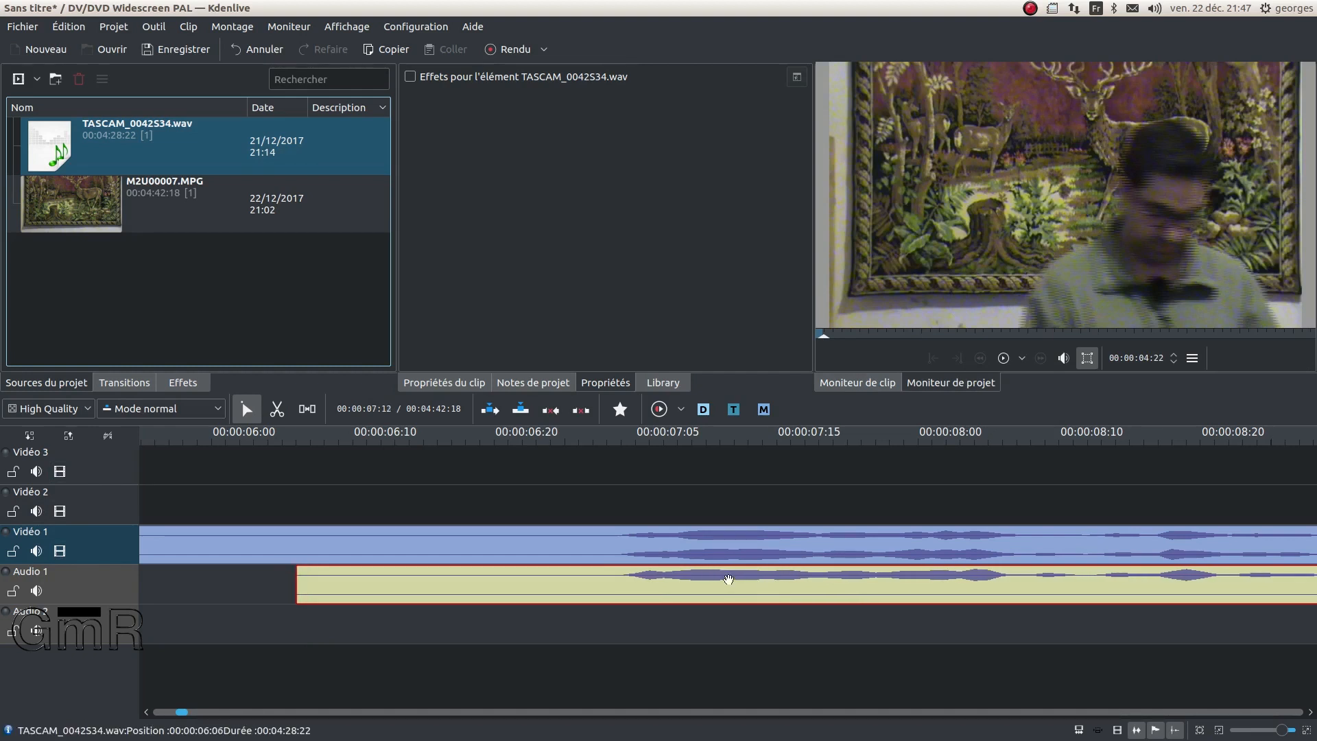
right_click(100, 504)
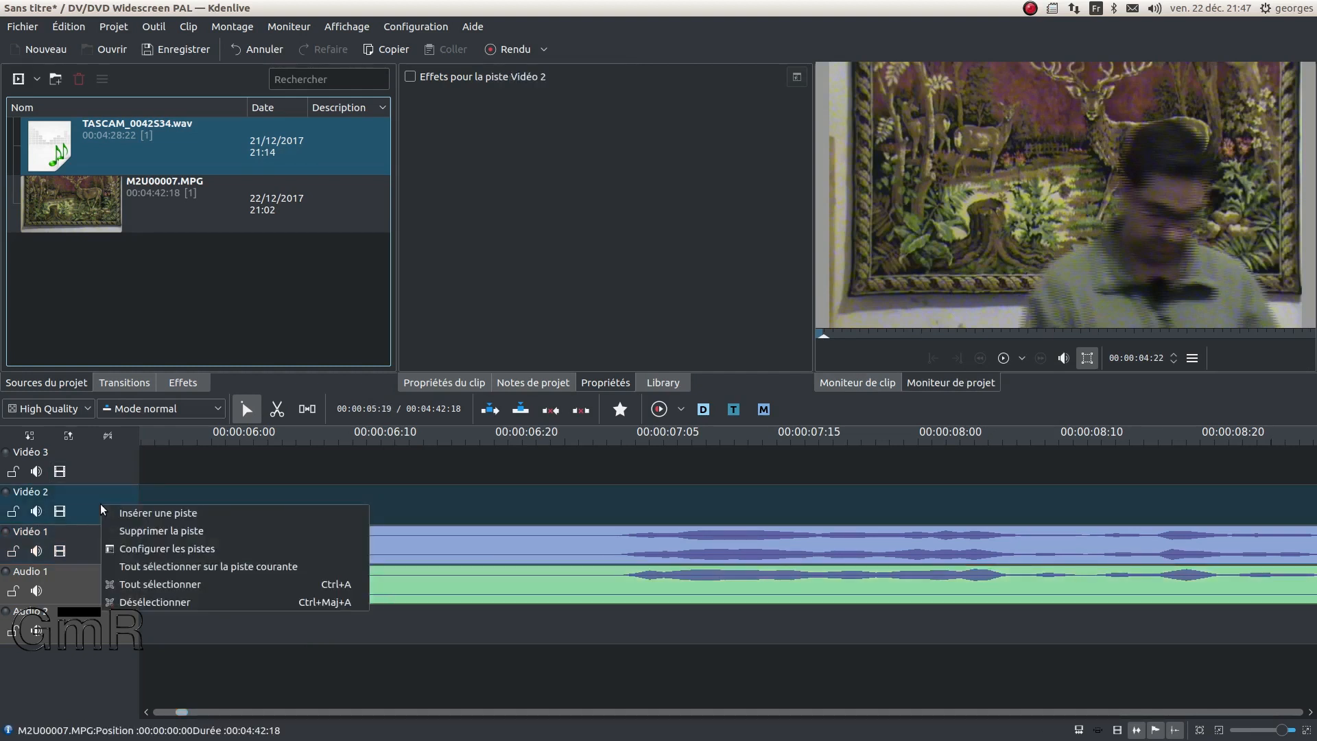
click(154, 513)
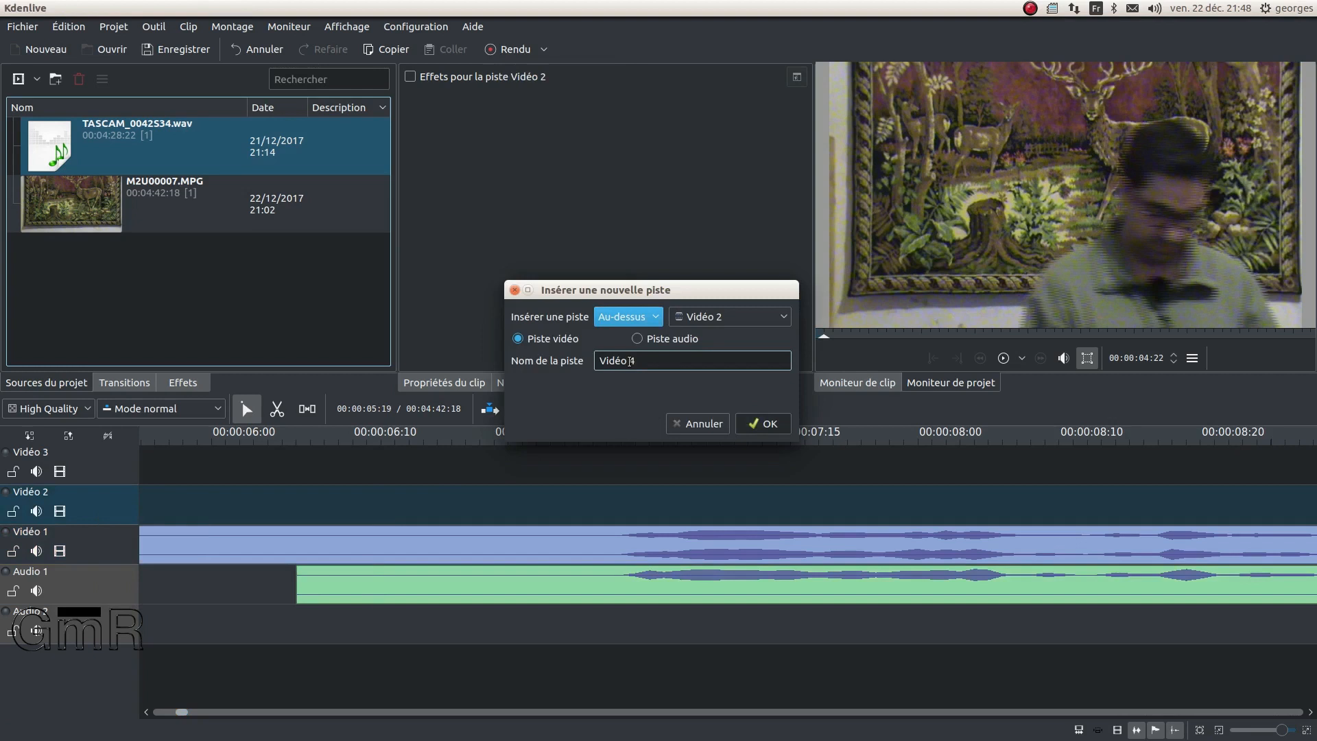
click(735, 317)
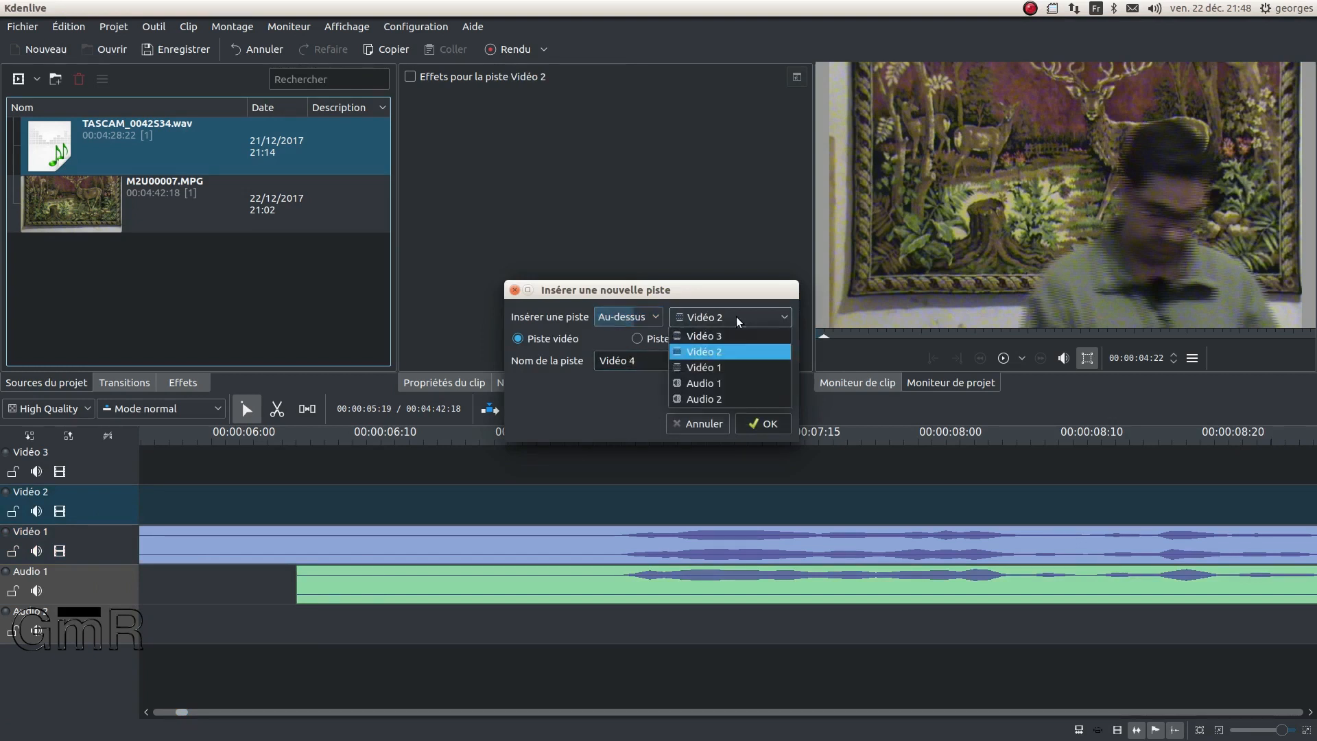
click(735, 315)
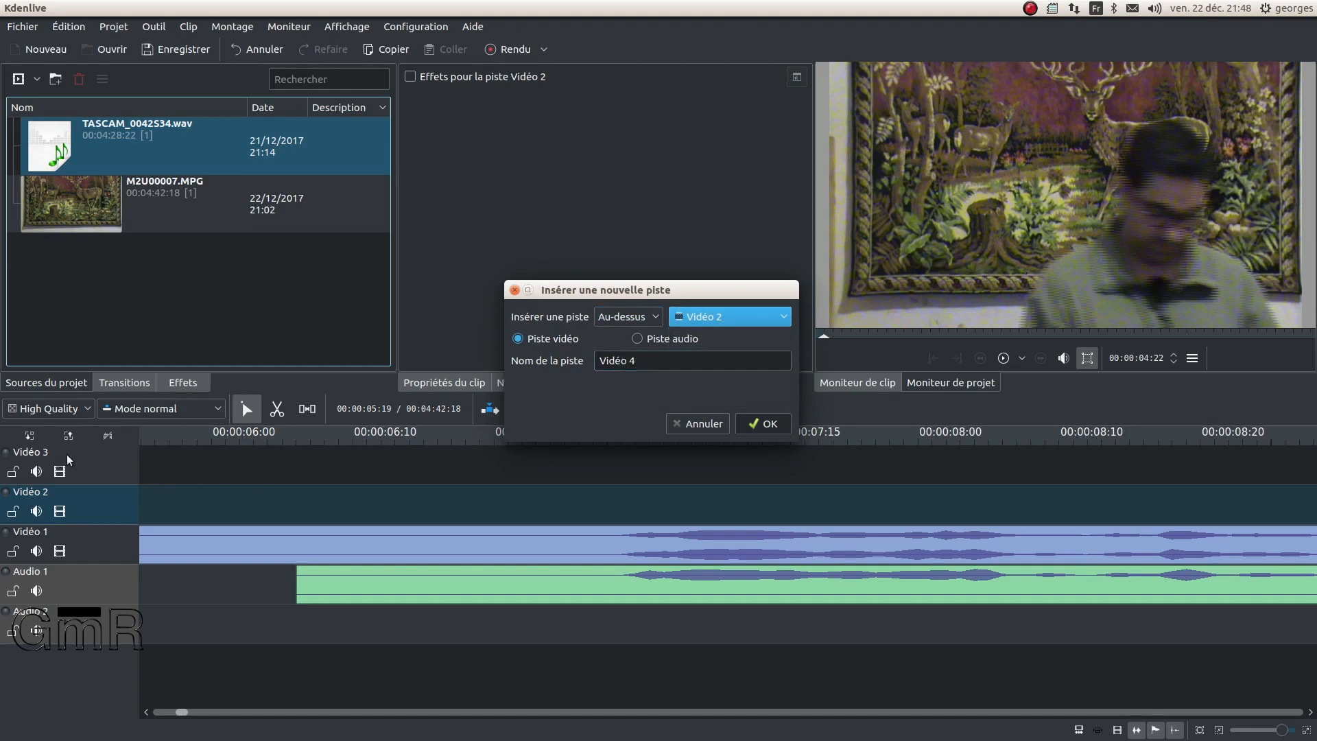
click(734, 319)
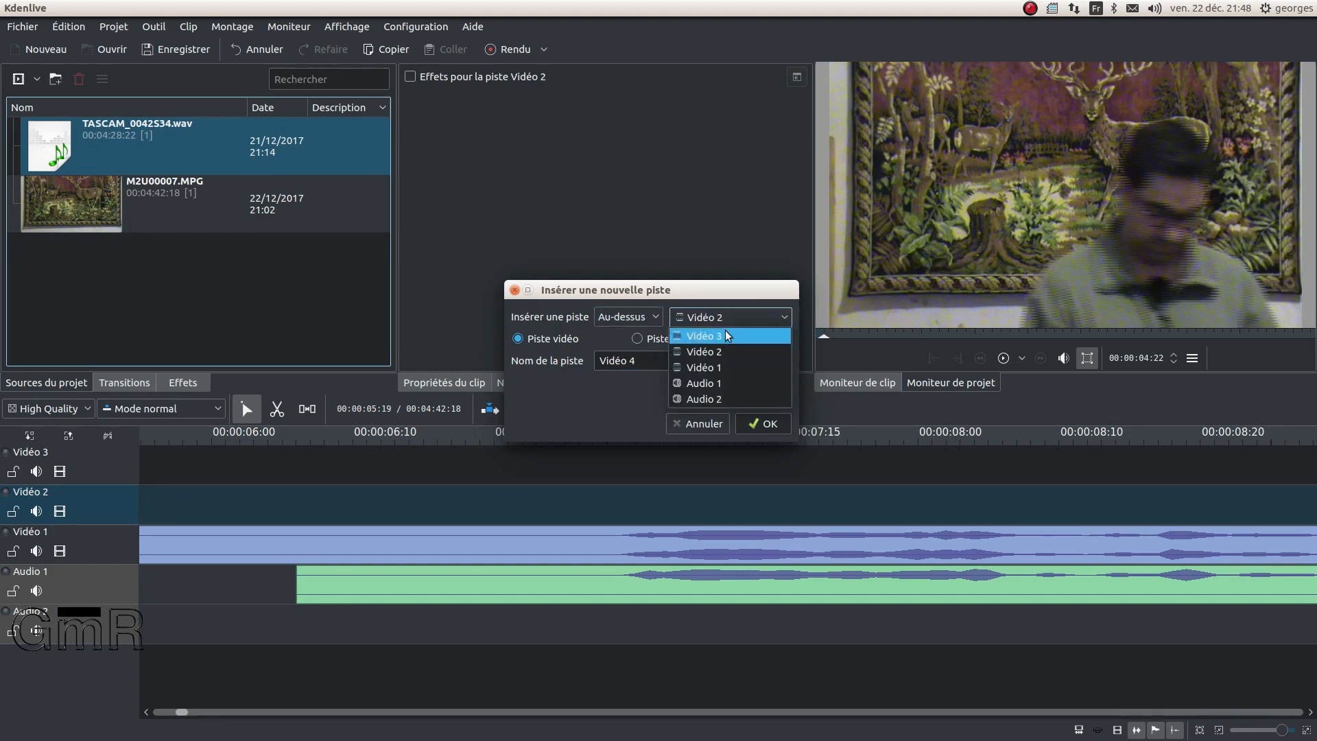
click(725, 332)
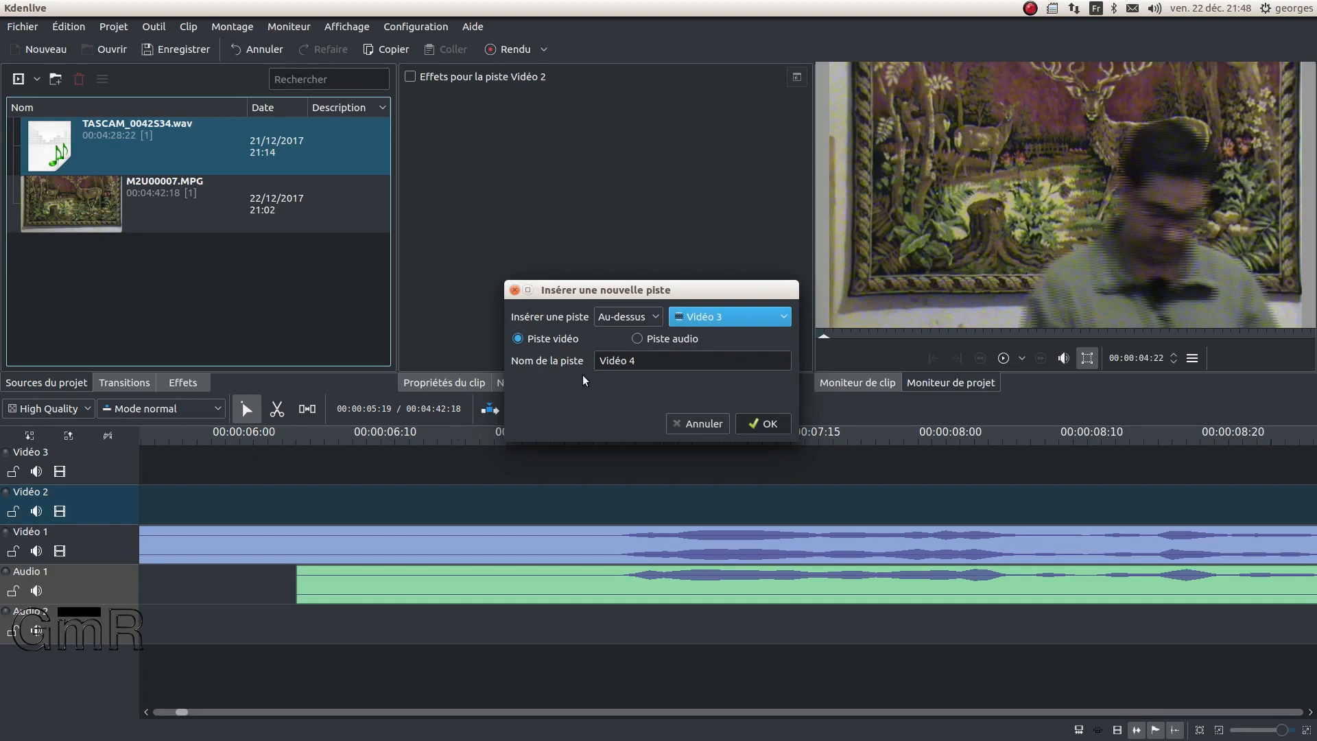
click(645, 318)
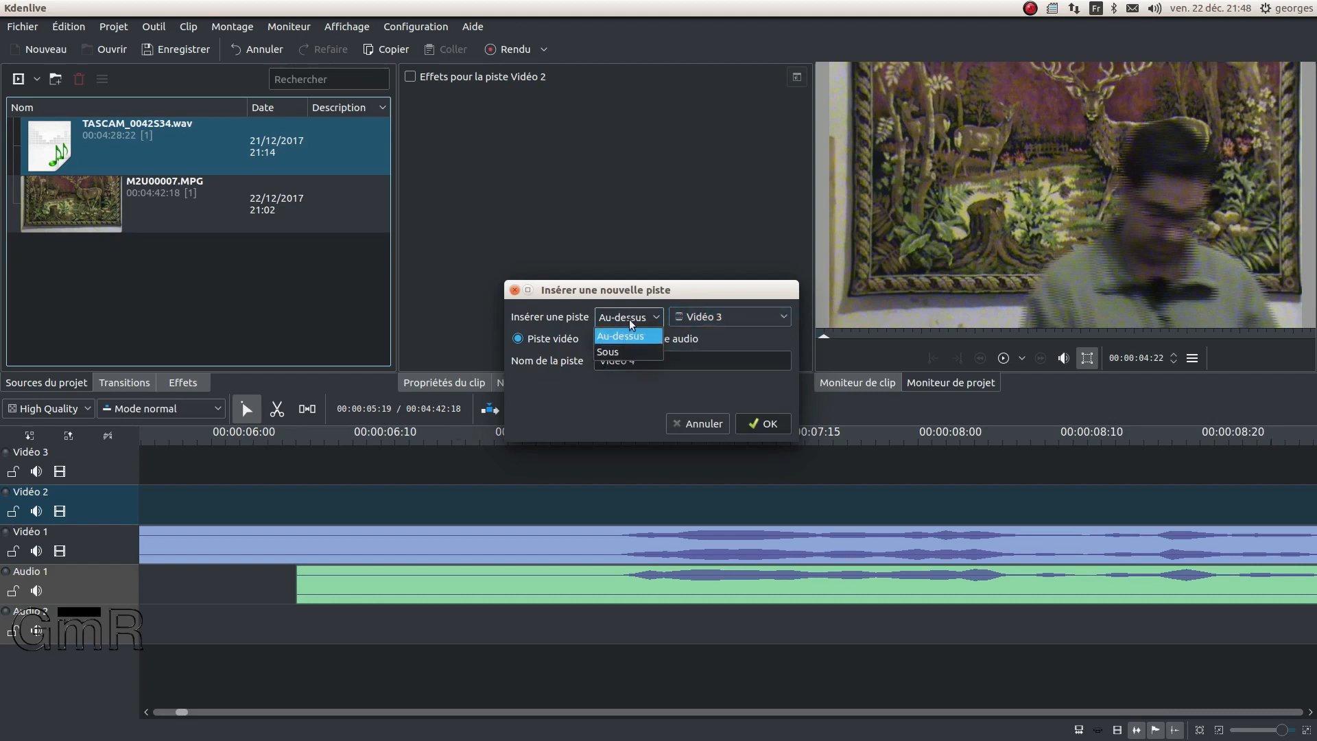
click(630, 316)
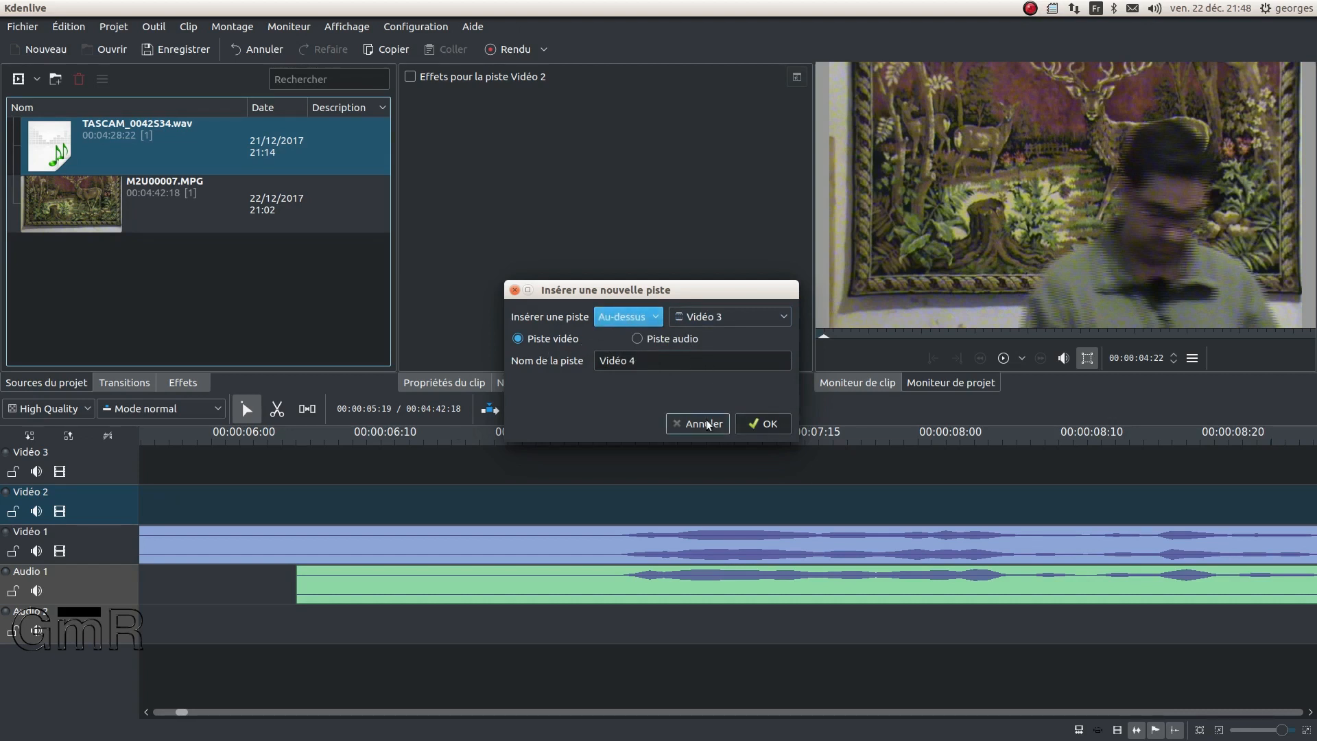
click(739, 424)
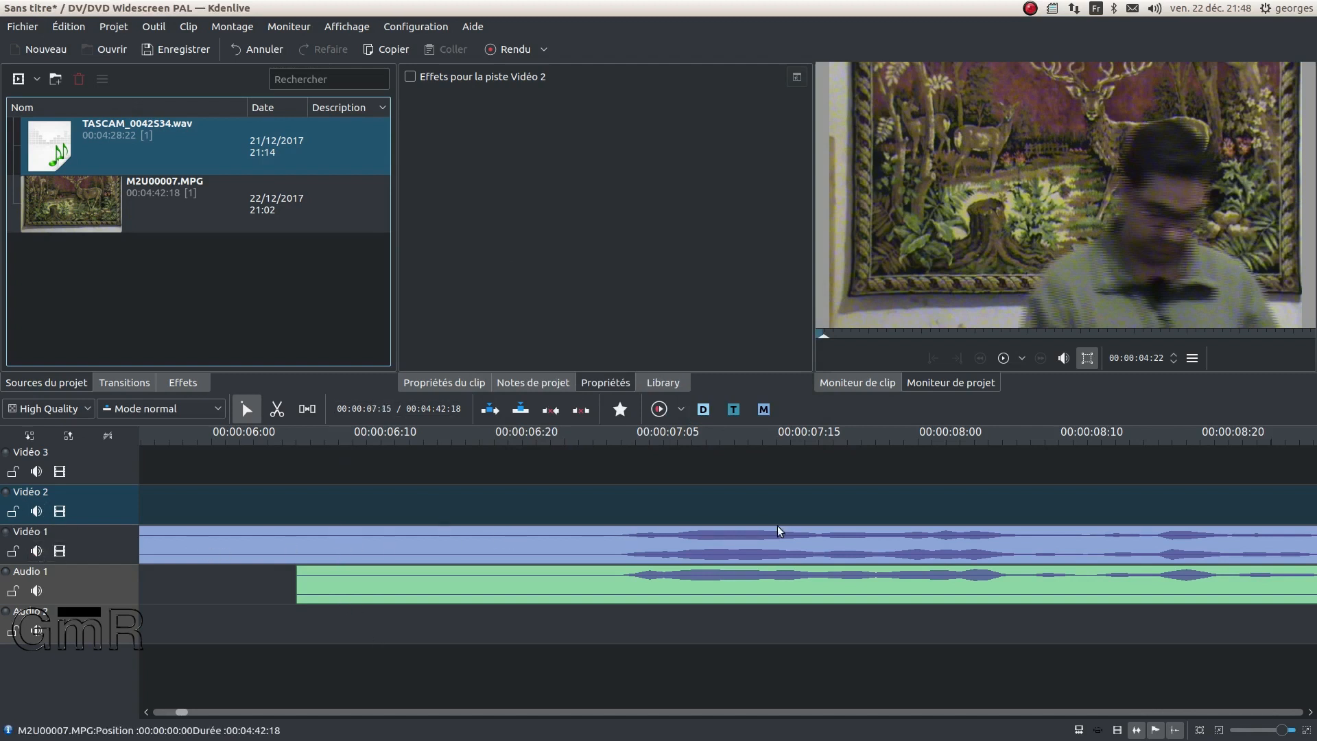
Mute the audio of the Vidéo 1 track.
click(716, 543)
scroll(721, 538, down, 5)
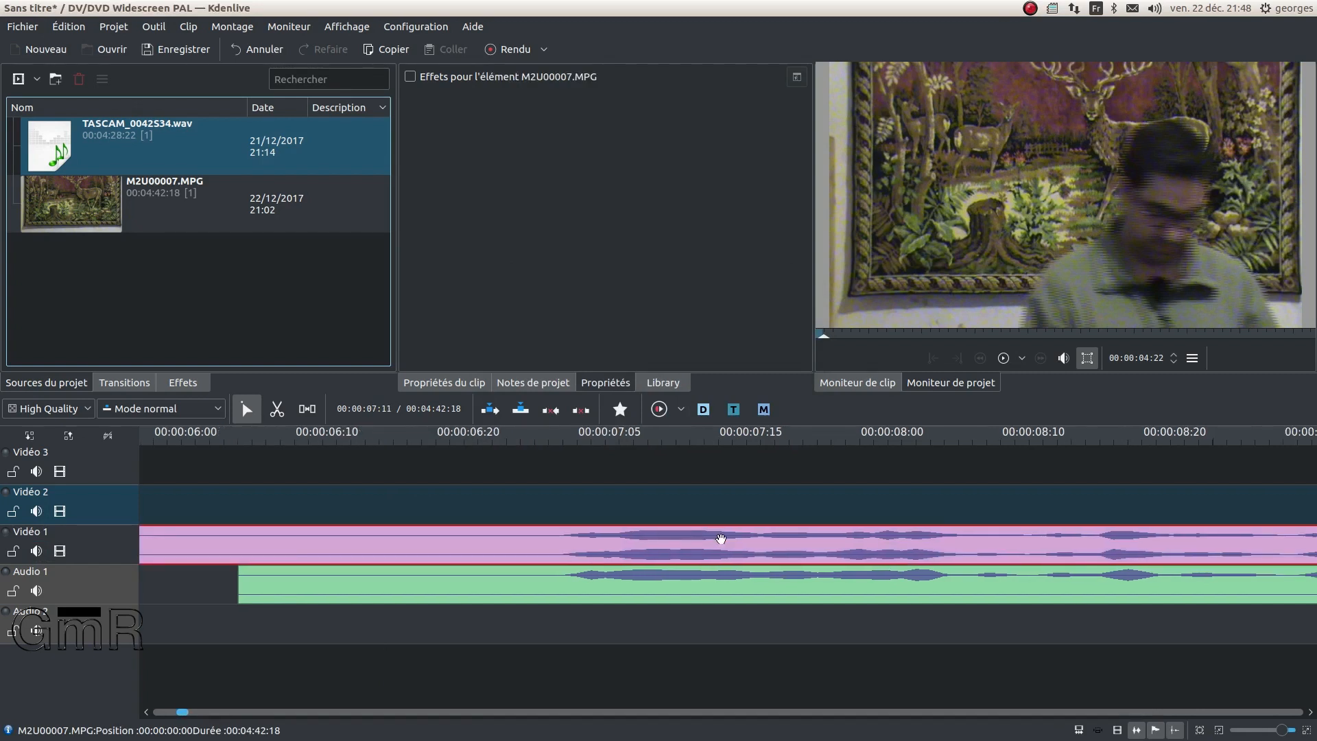
click(35, 551)
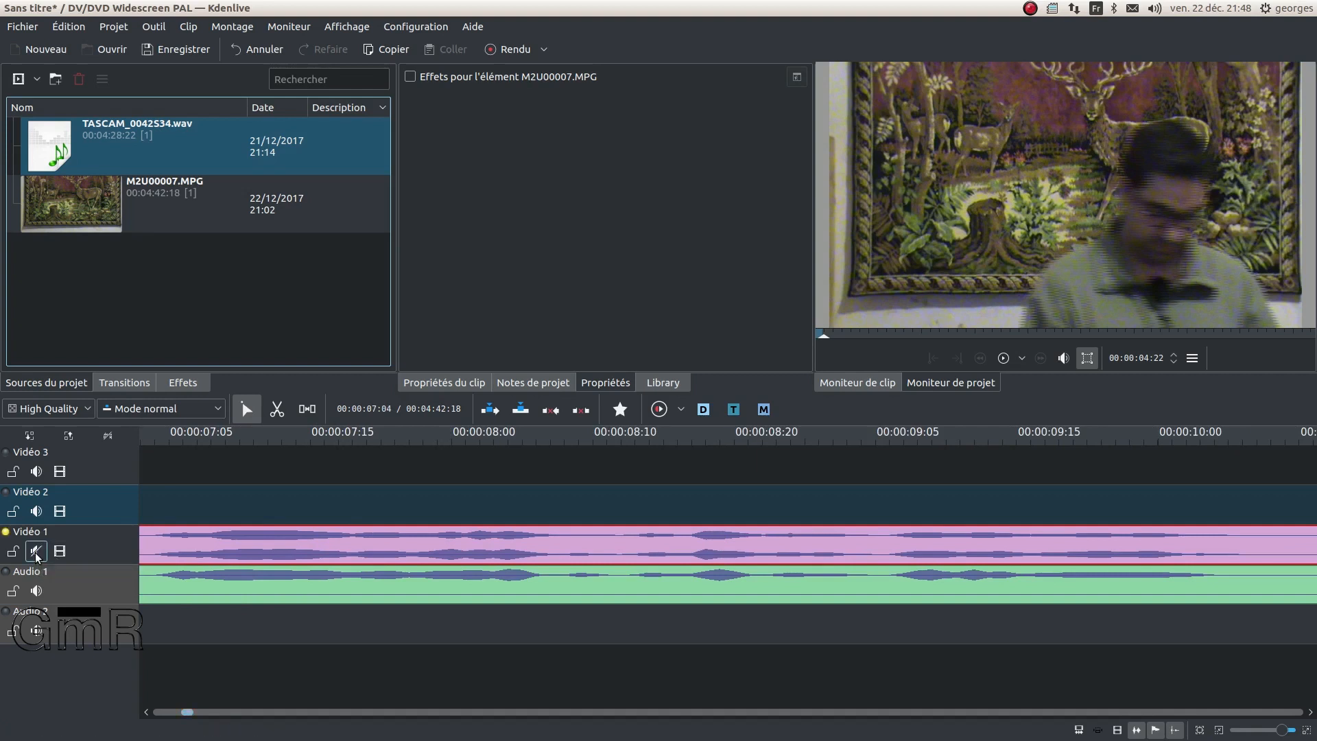
Hide and show the picture of the Vidéo 1 track, and try locking and unlocking the track.
click(57, 557)
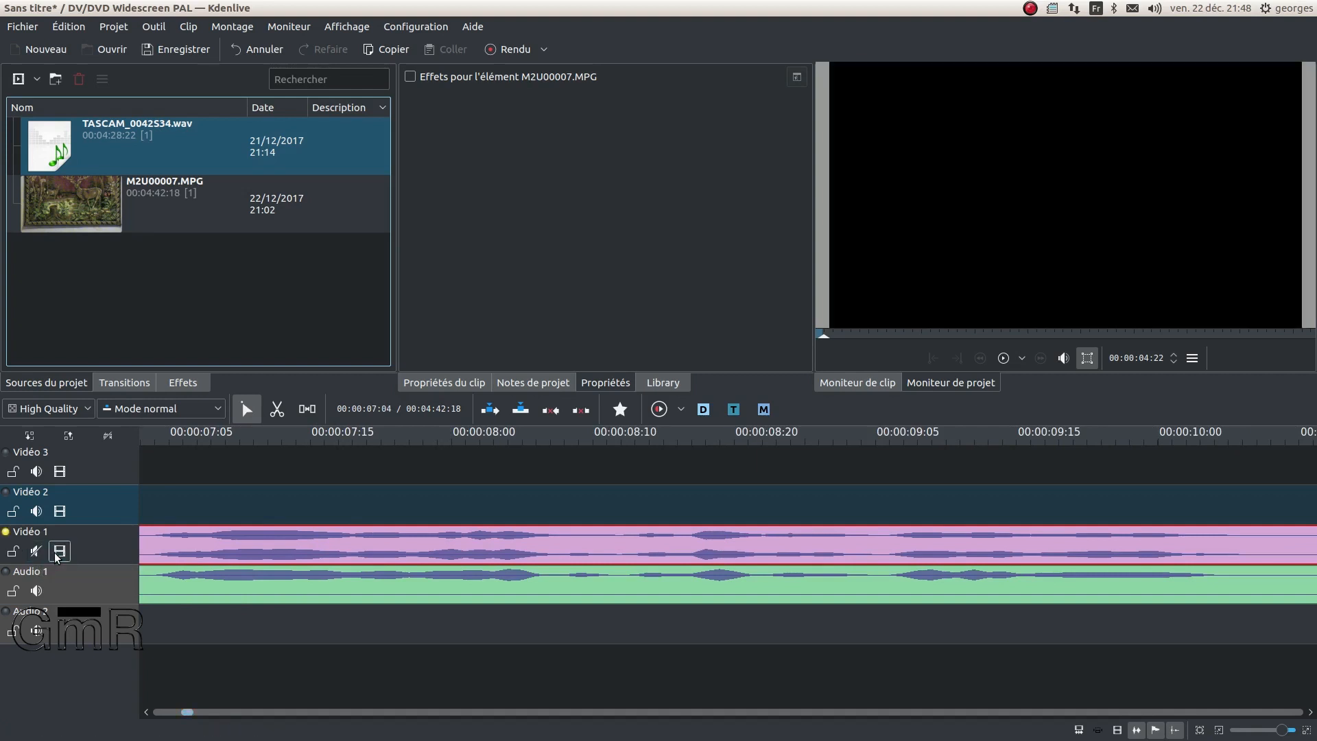
click(58, 555)
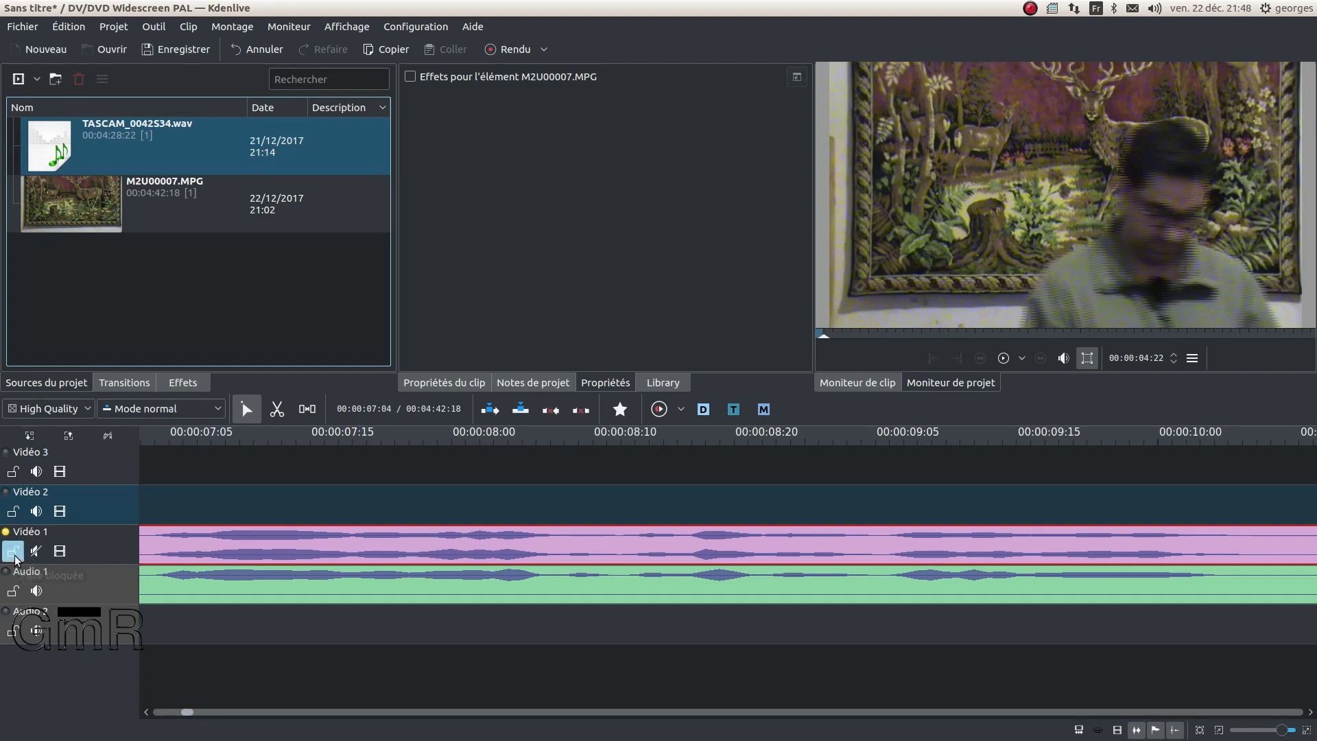
click(13, 551)
click(14, 552)
click(13, 551)
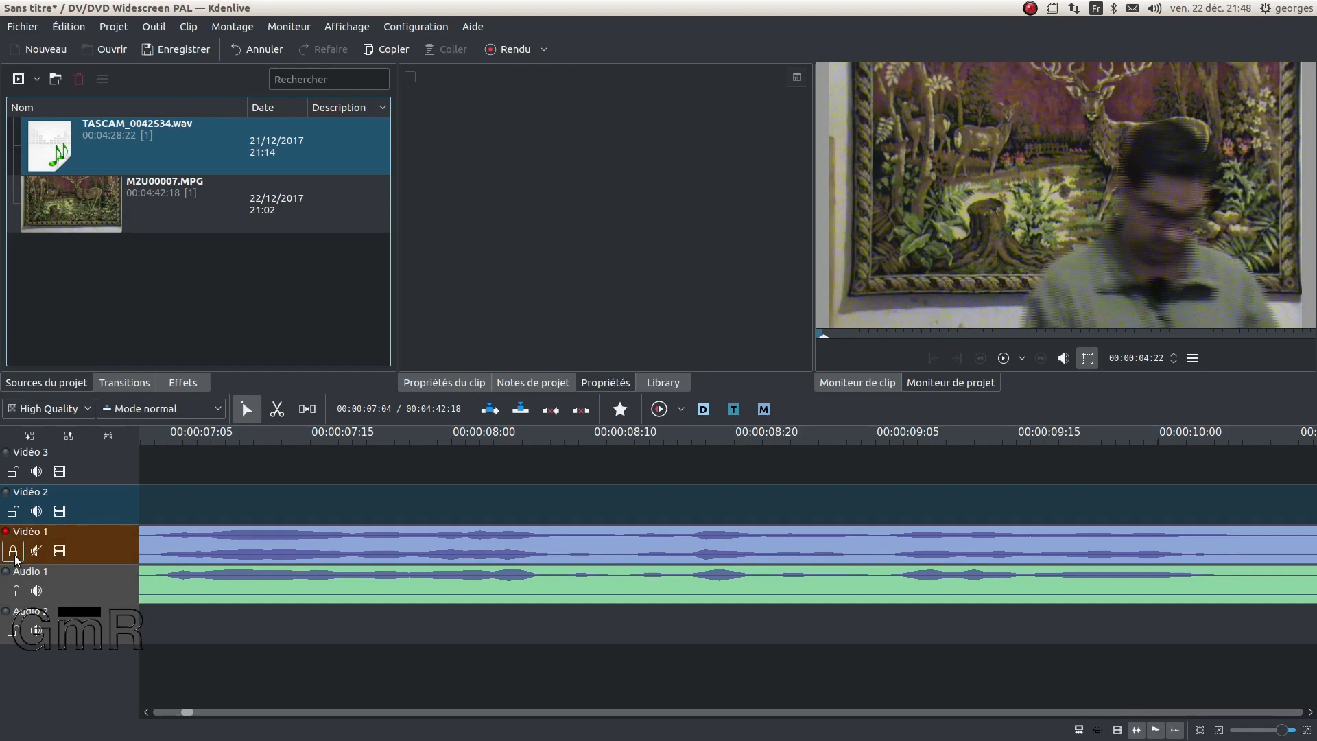
click(14, 554)
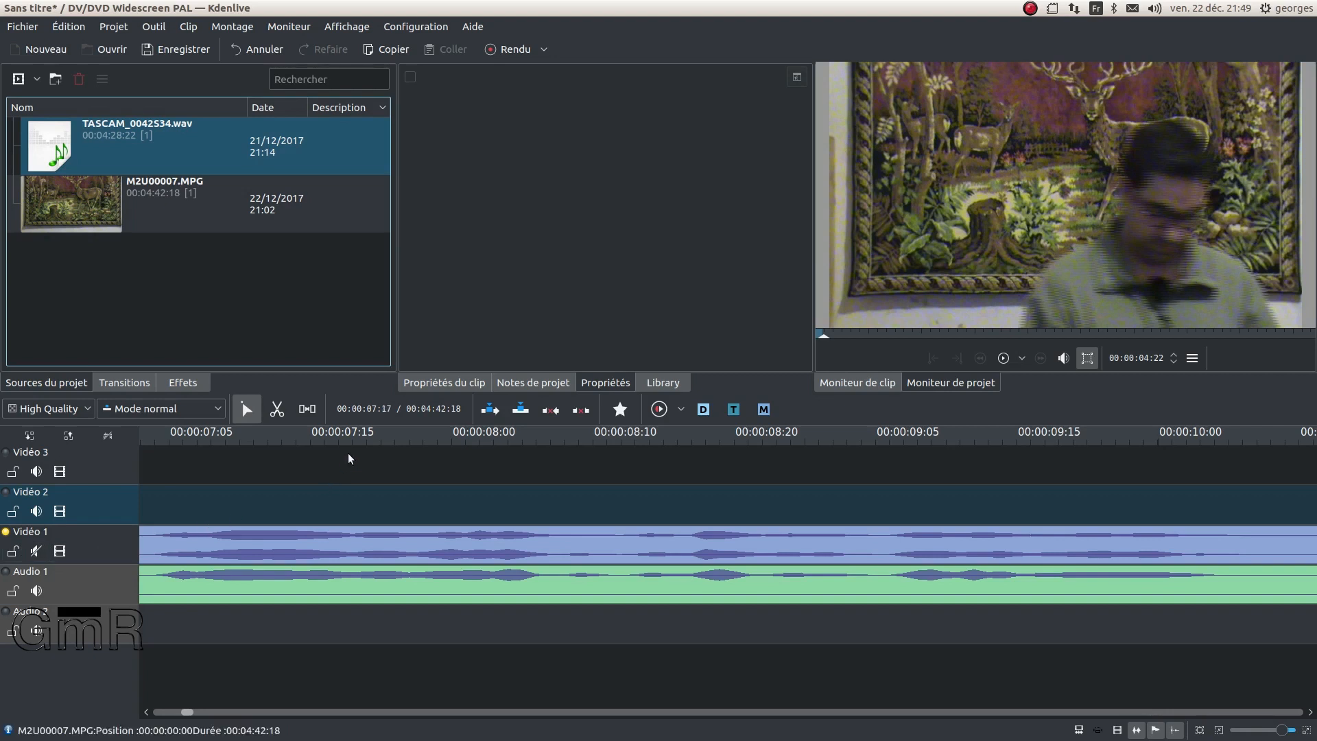
Play the timeline from about 00:00:07:20 in the project monitor to check the synchronized sound.
click(417, 433)
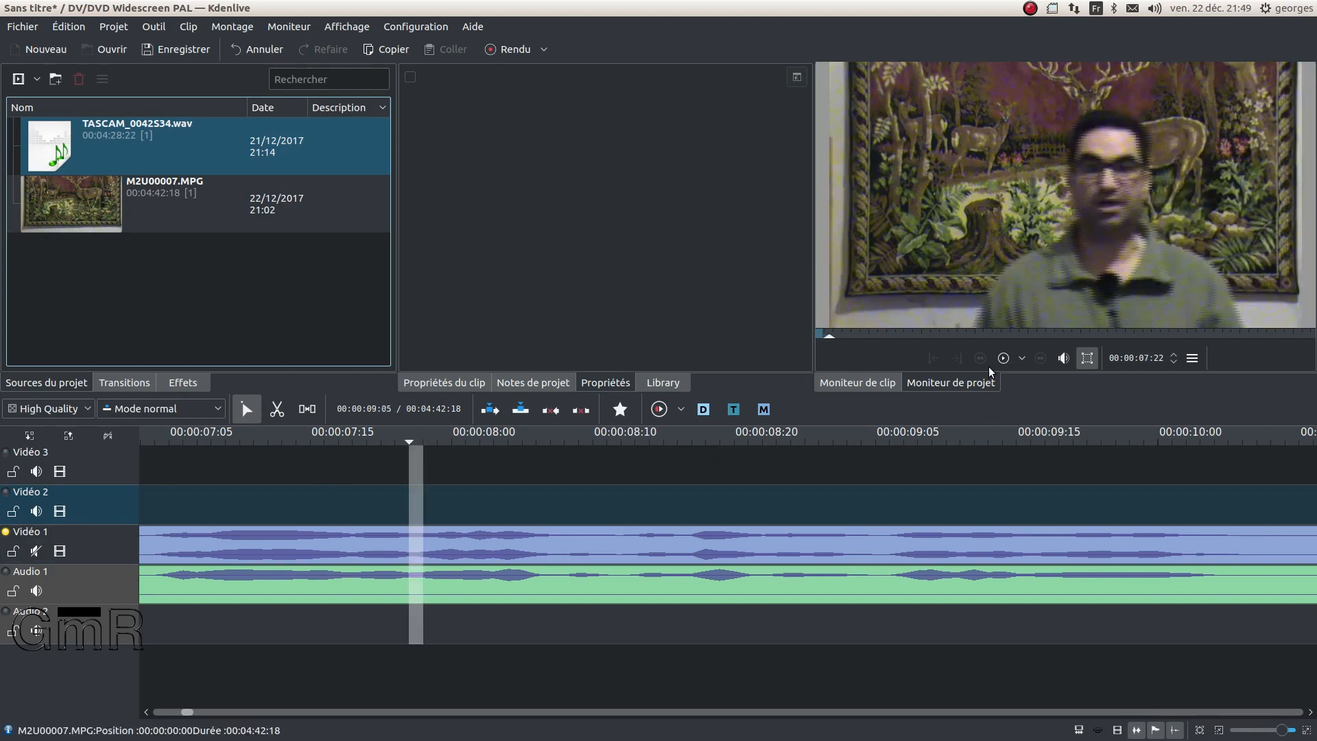
click(1004, 358)
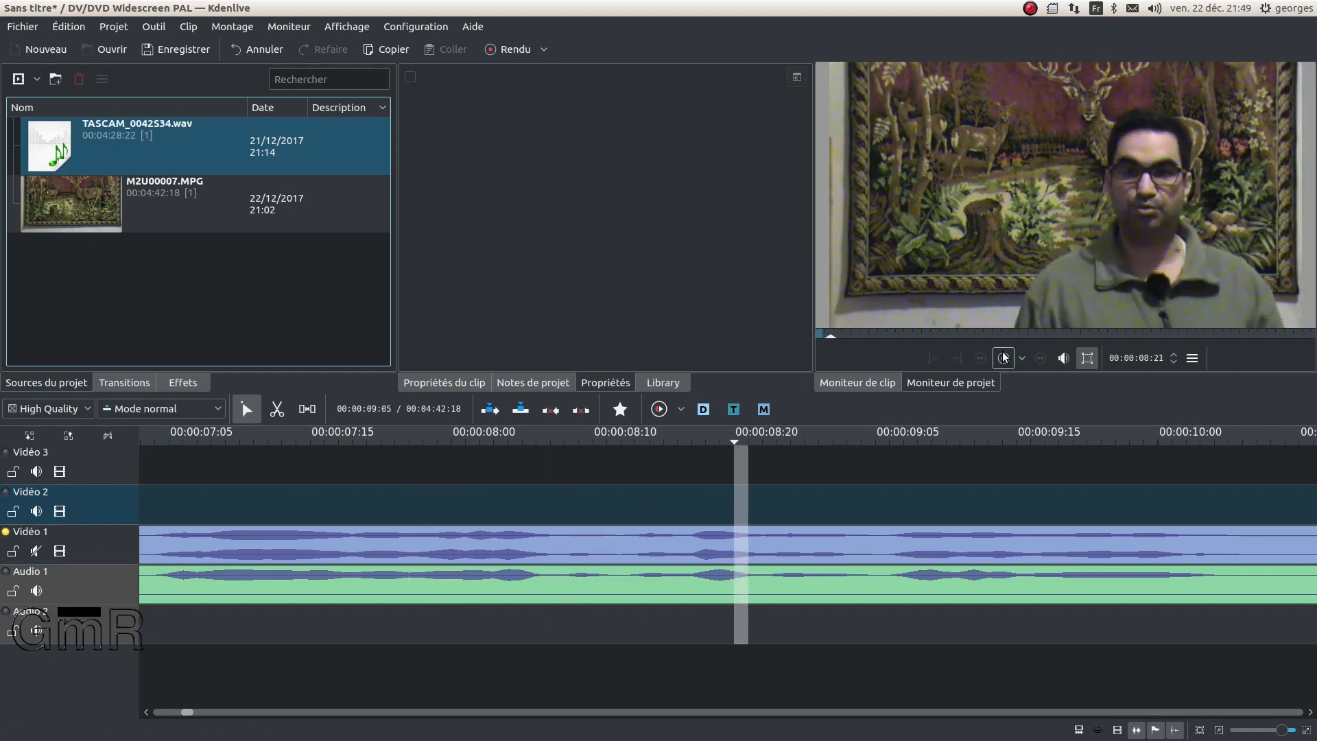
click(1003, 357)
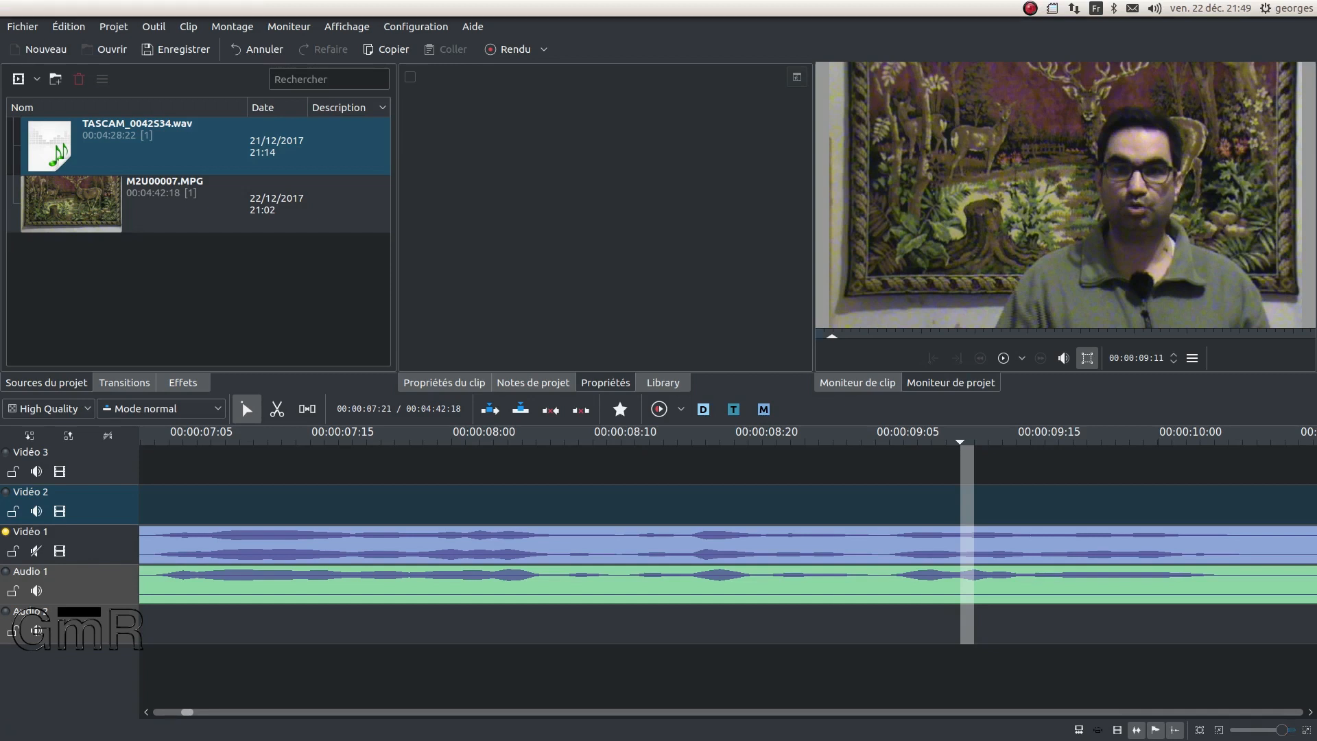
Group the M2U00007.MPG clip on Vidéo 1 with the TASCAM_0042S34.wav clip on Audio 1.
click(520, 574)
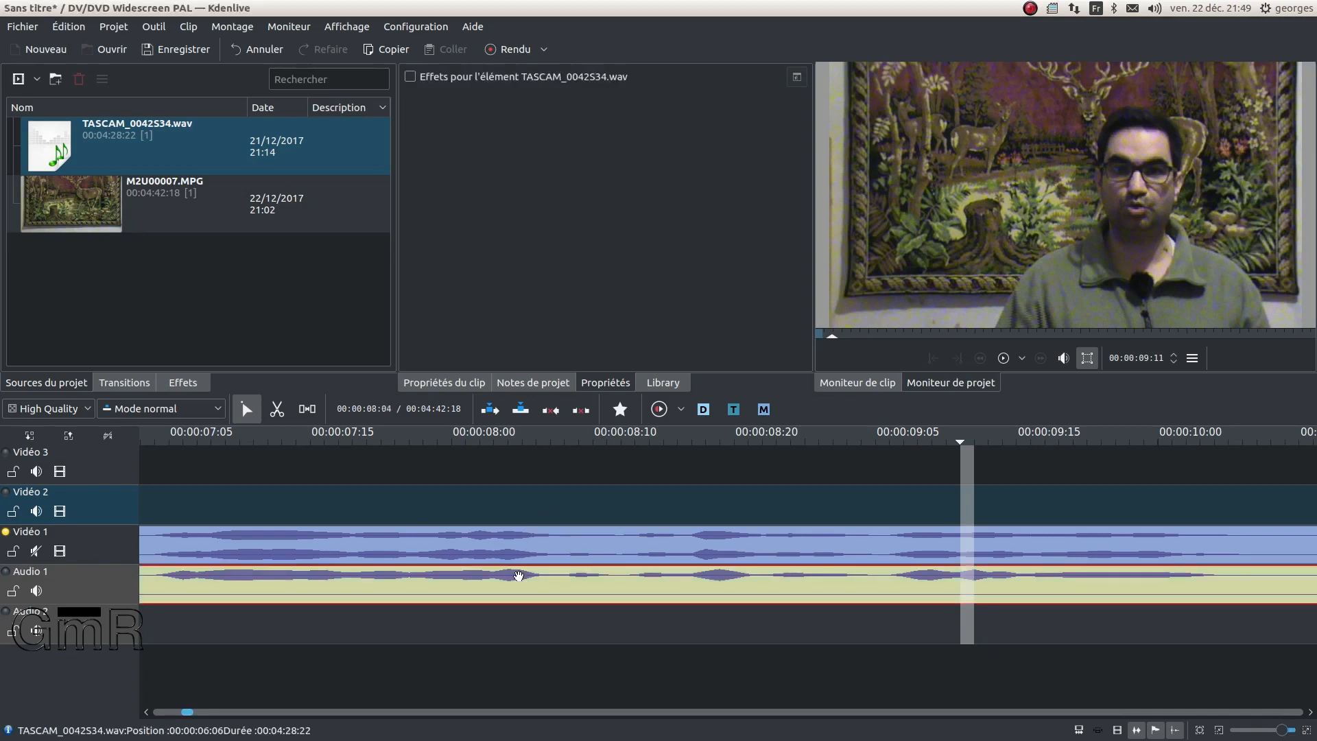
click(520, 542)
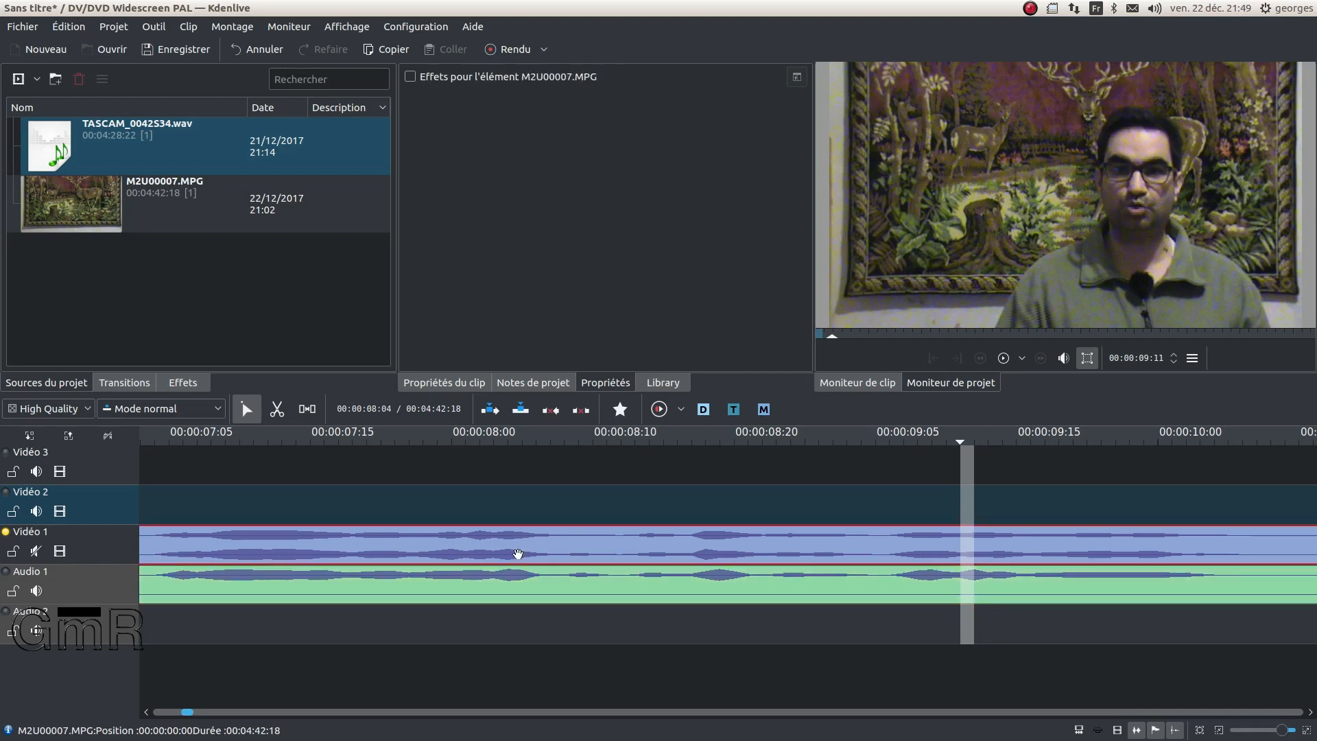
right_click(520, 546)
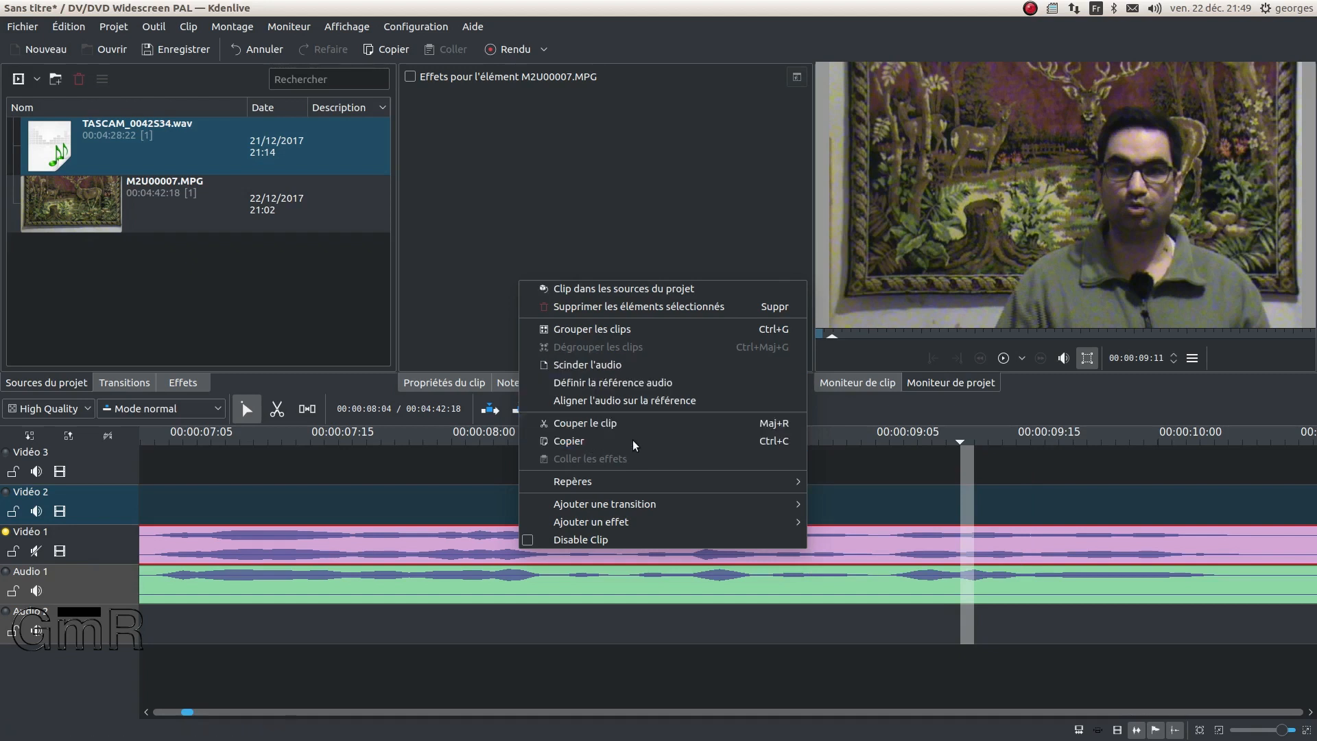
click(624, 330)
click(511, 577)
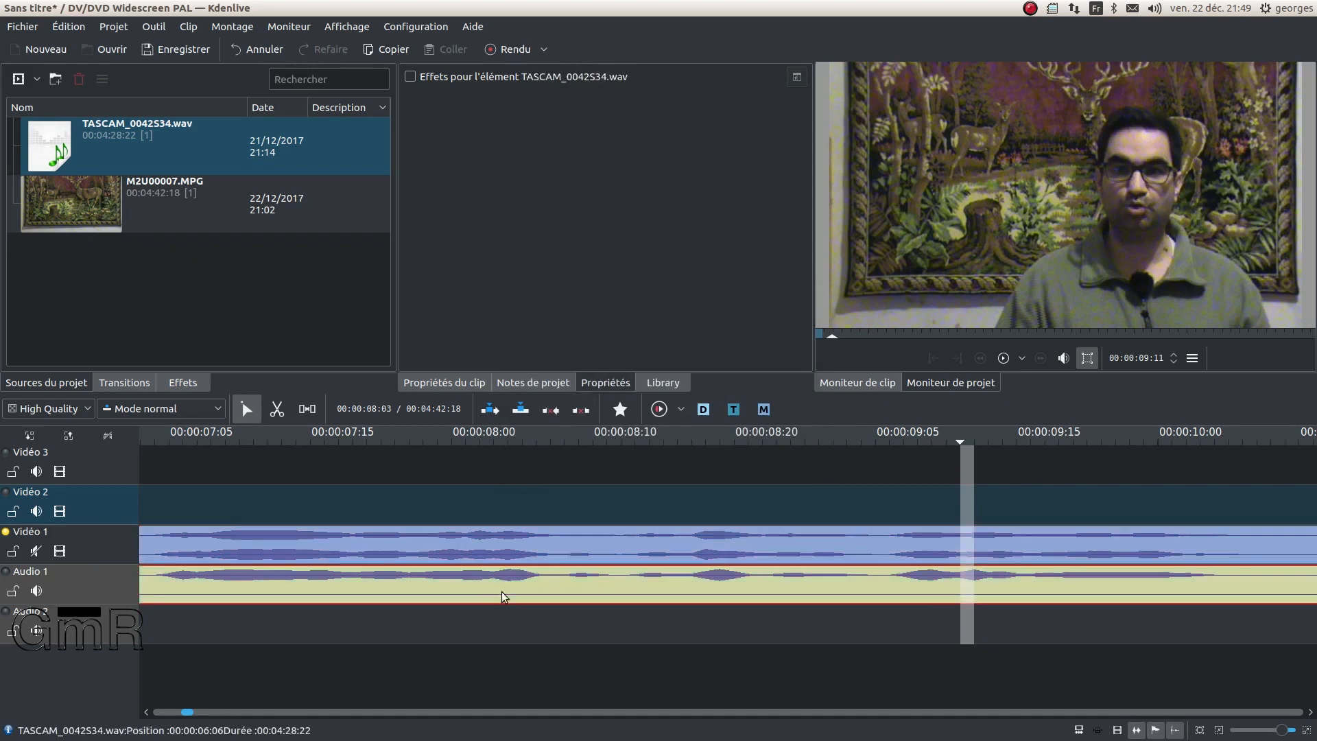
click(516, 560)
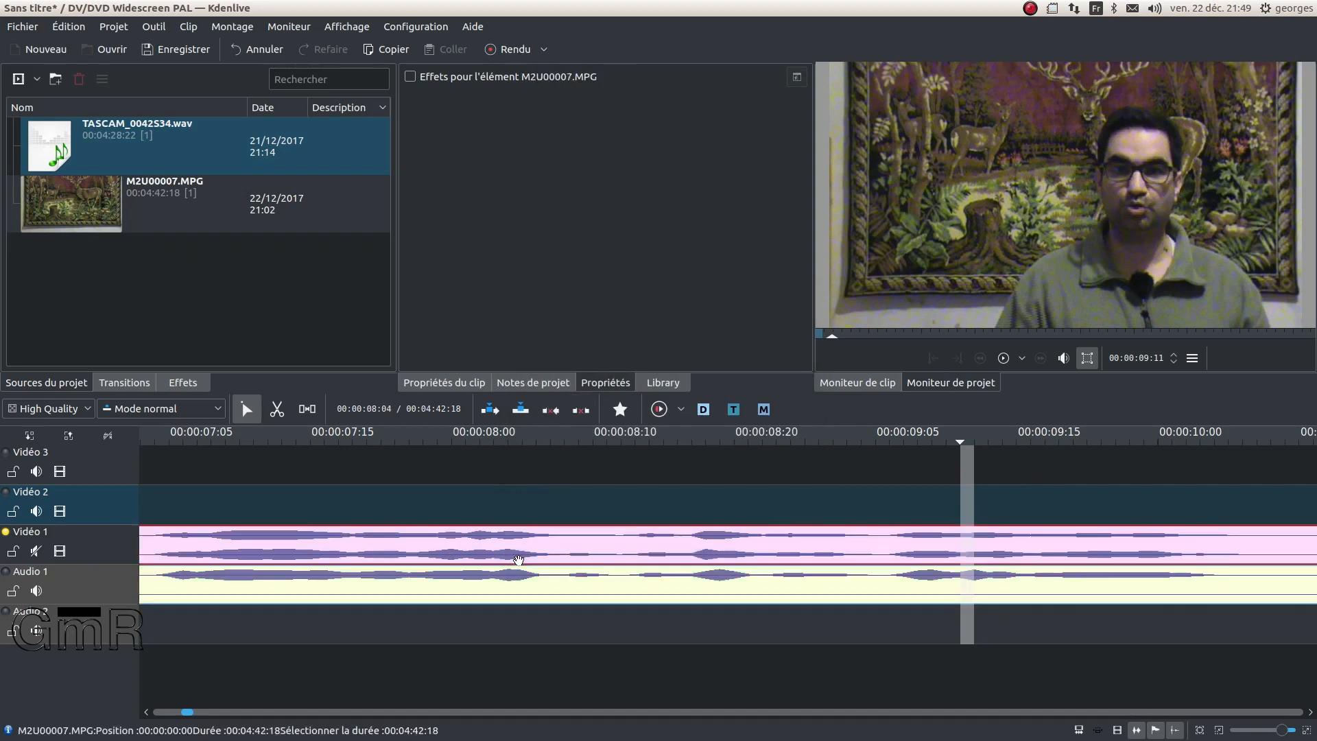
right_click(519, 560)
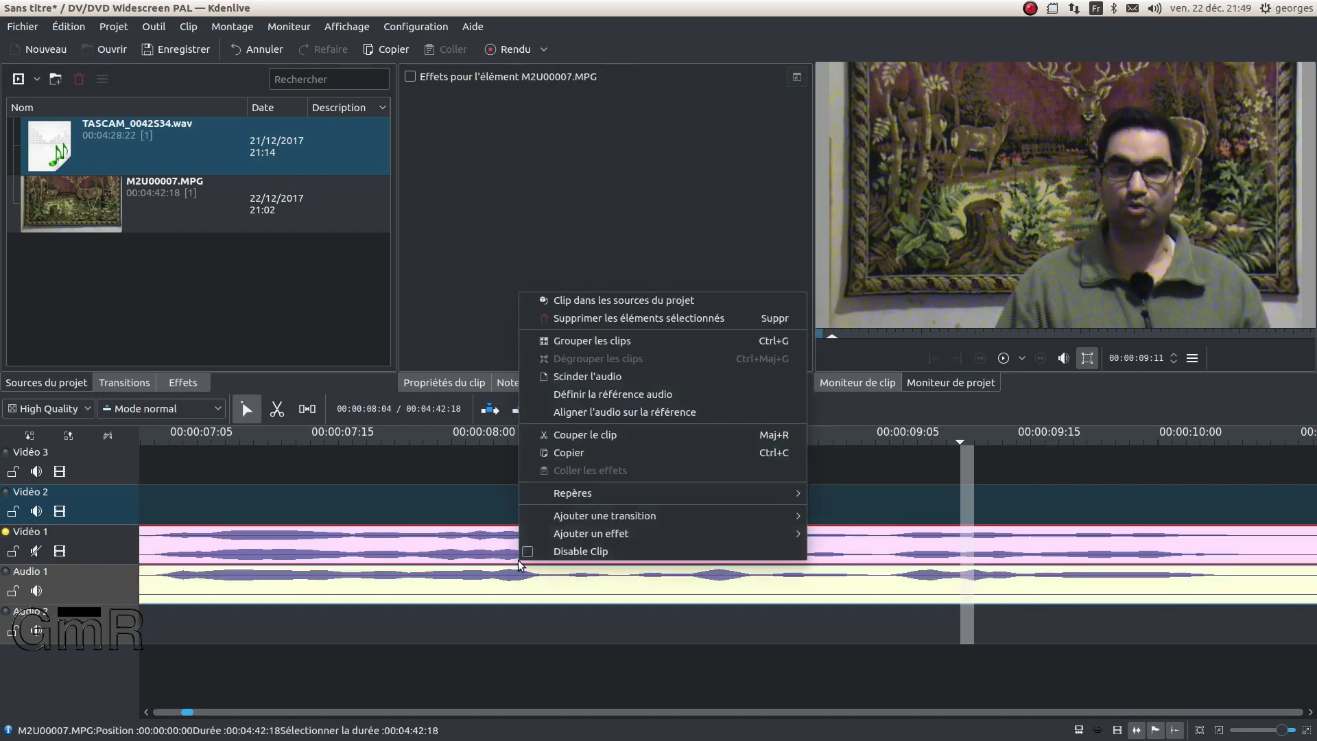
click(573, 341)
Test the group by moving both clips so the video starts at 00:00:06:06 and back to the timeline start.
scroll(376, 471, down, 3)
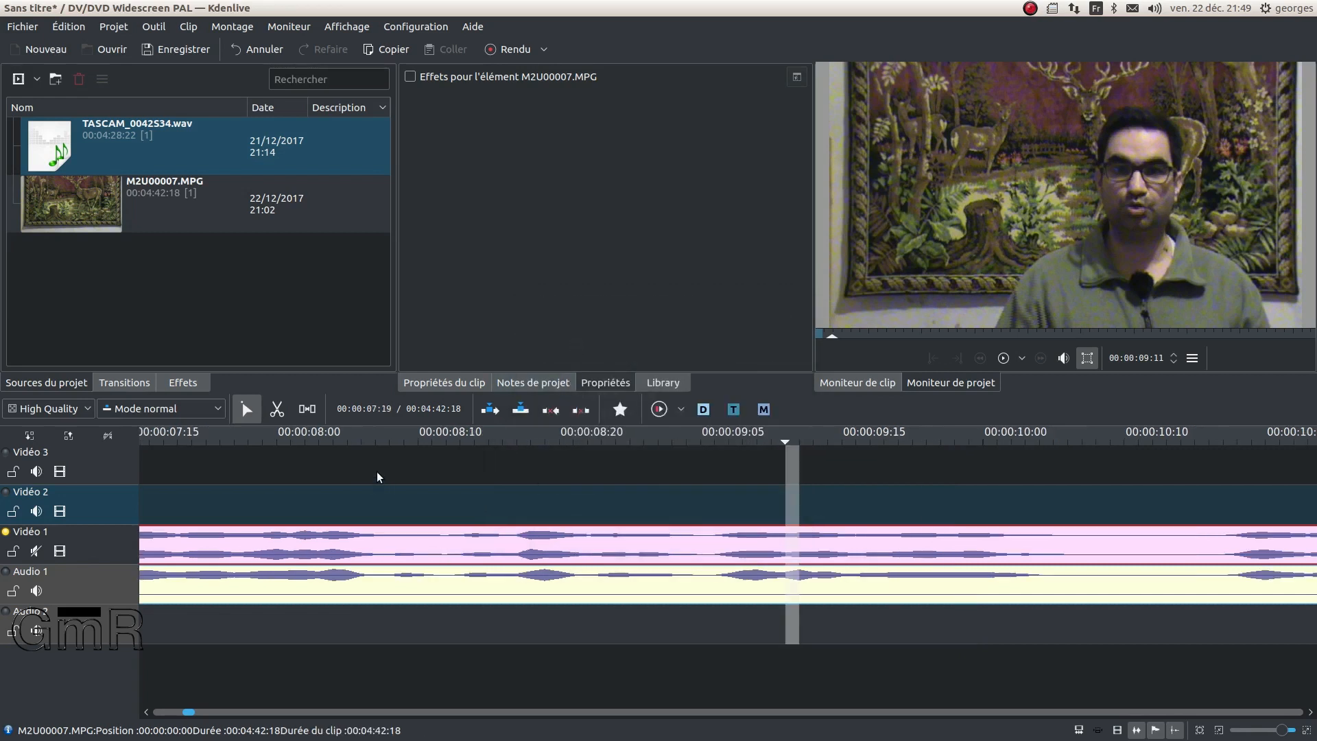
scroll(422, 518, down, 1)
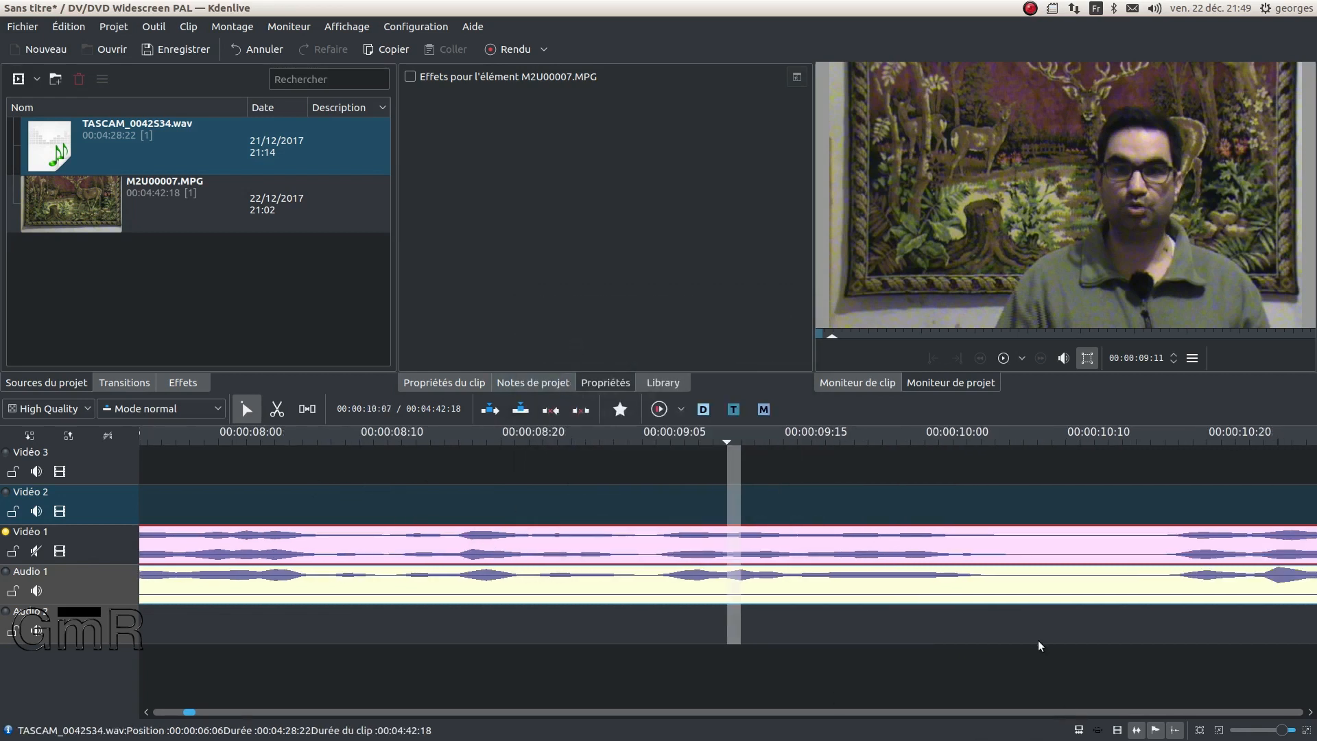
click(1199, 731)
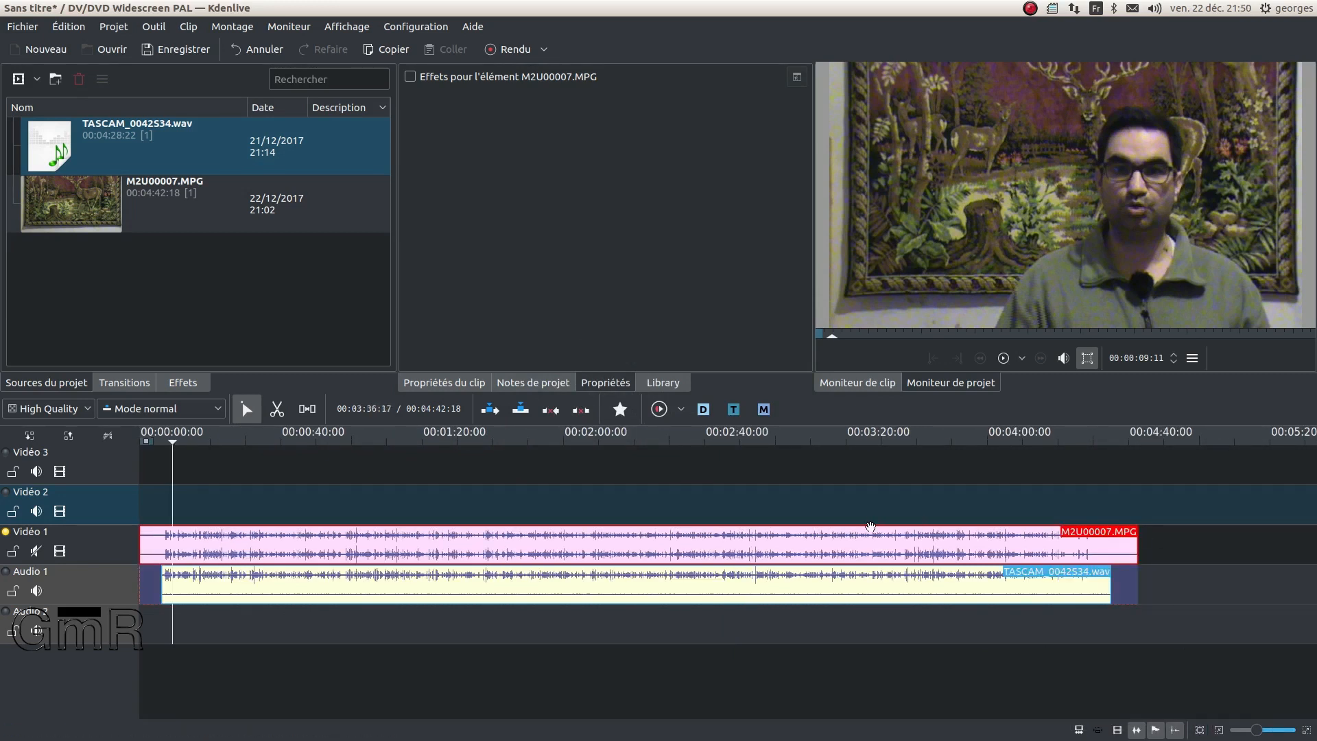
mouse_move(731, 543)
mouse_down()
mouse_move(924, 542)
mouse_move(753, 543)
mouse_up()
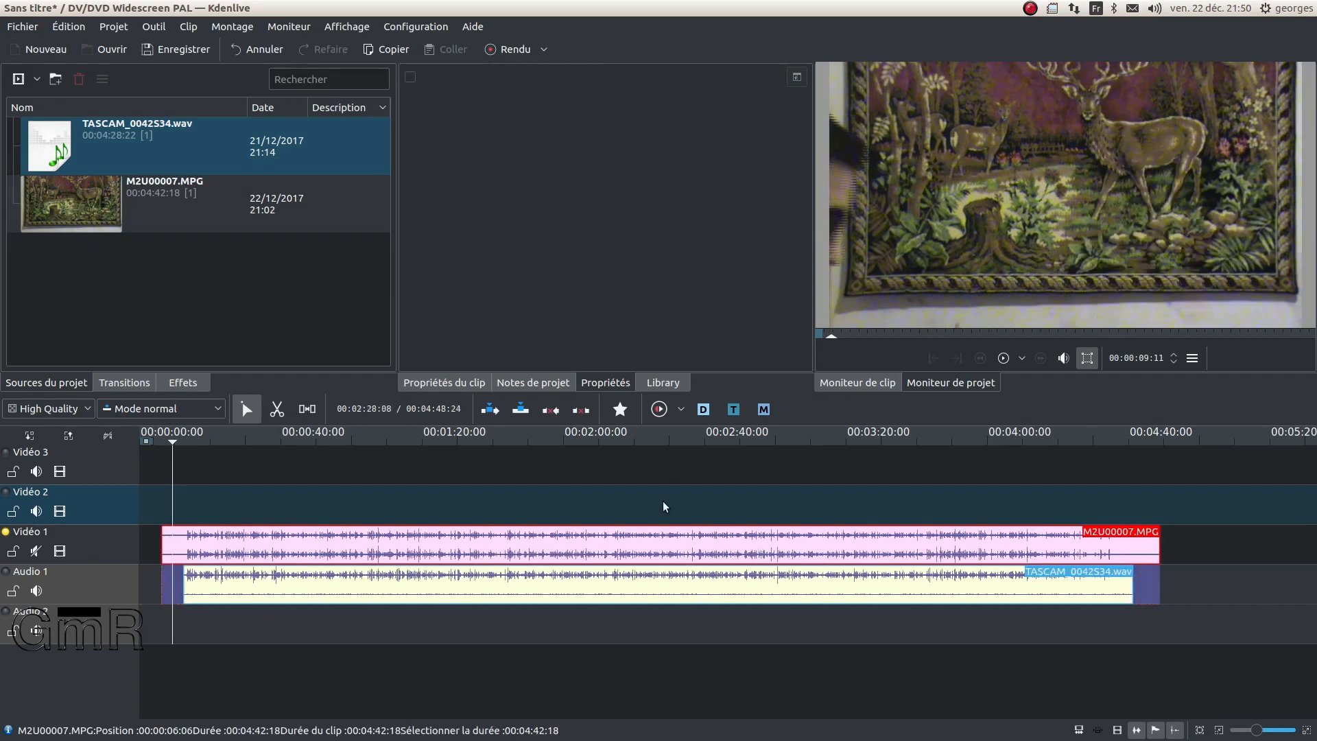
click(664, 507)
drag(594, 543, 567, 533)
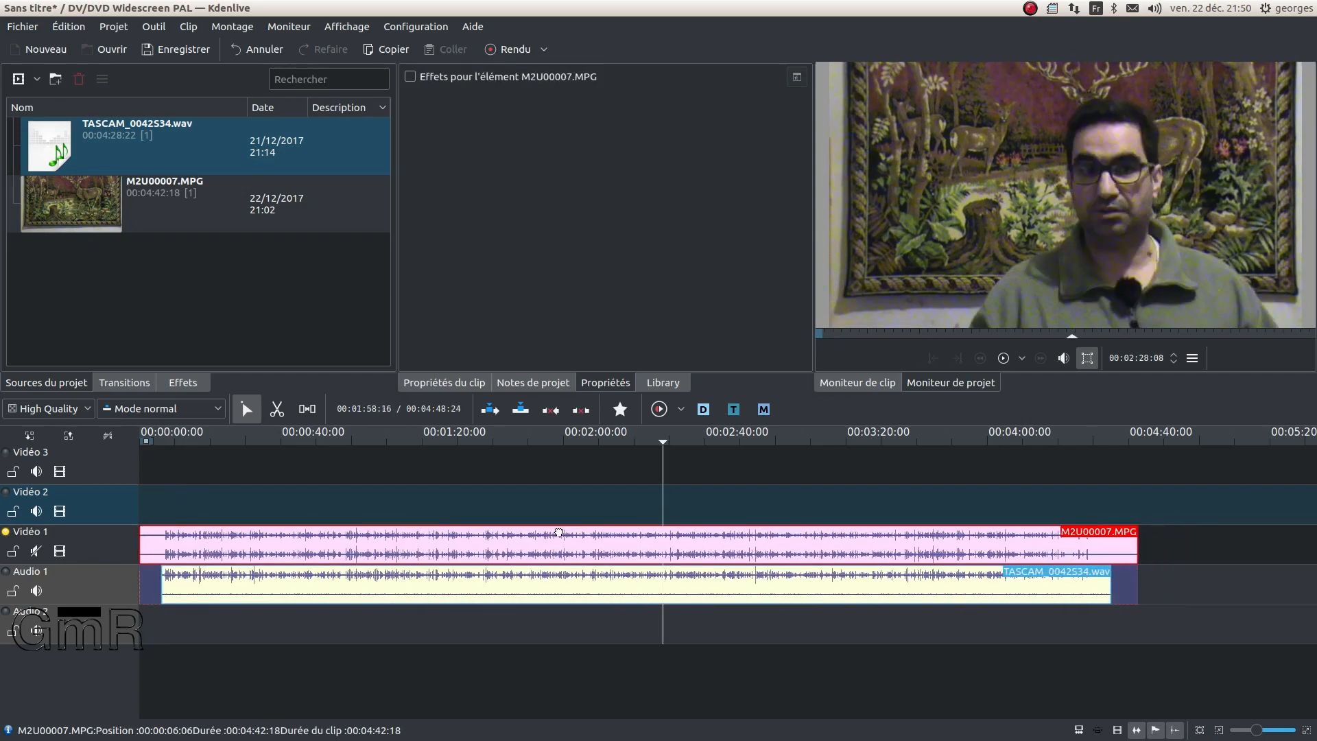
Cut the grouped video and audio clips at 00:02:06:00 with the razor tool.
click(276, 409)
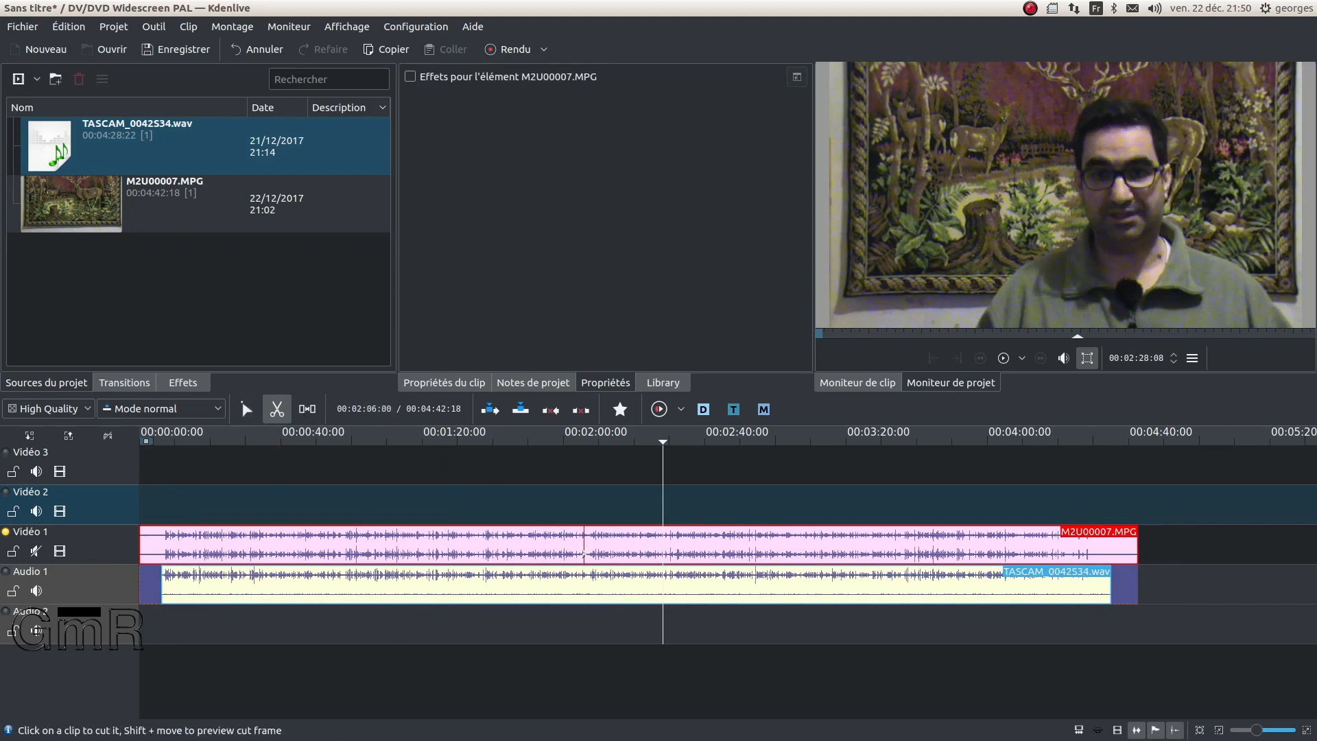
click(584, 555)
click(247, 410)
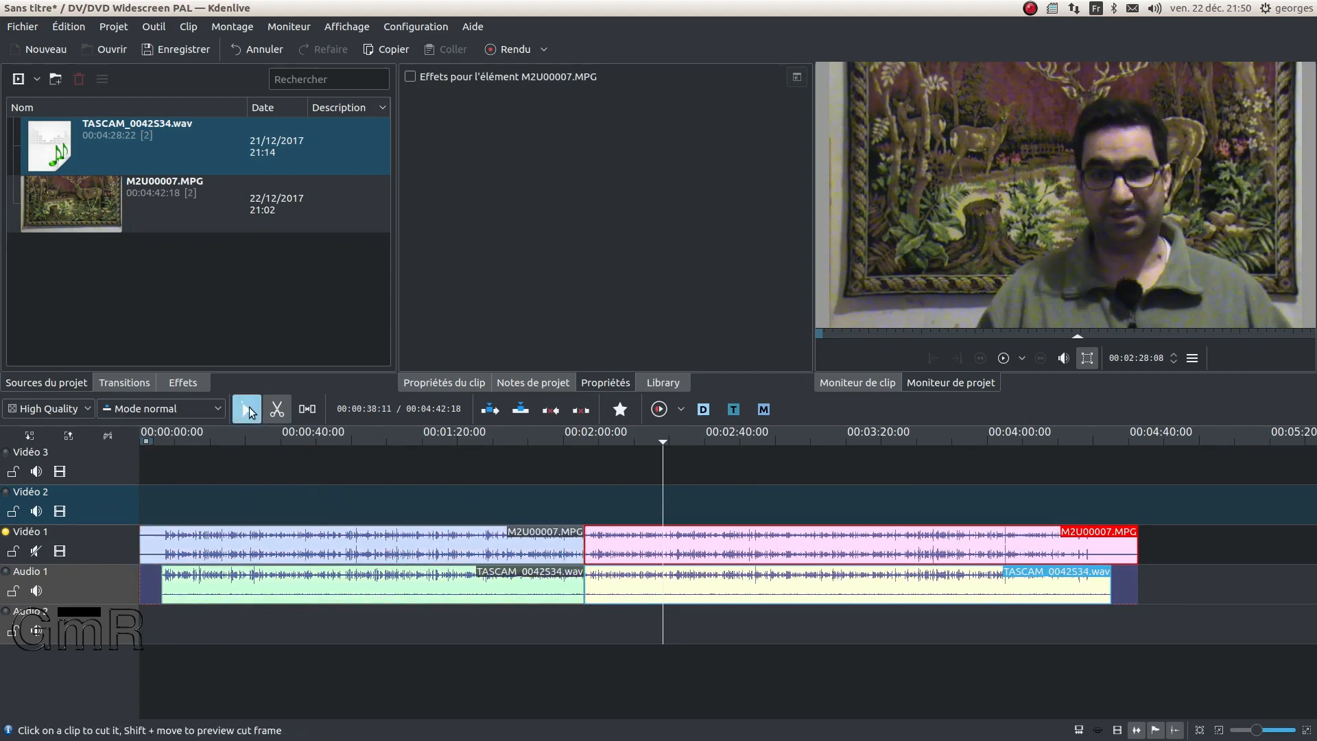
Move the second half of the cut group to 00:02:29:17 and back against the first half.
drag(636, 548, 722, 549)
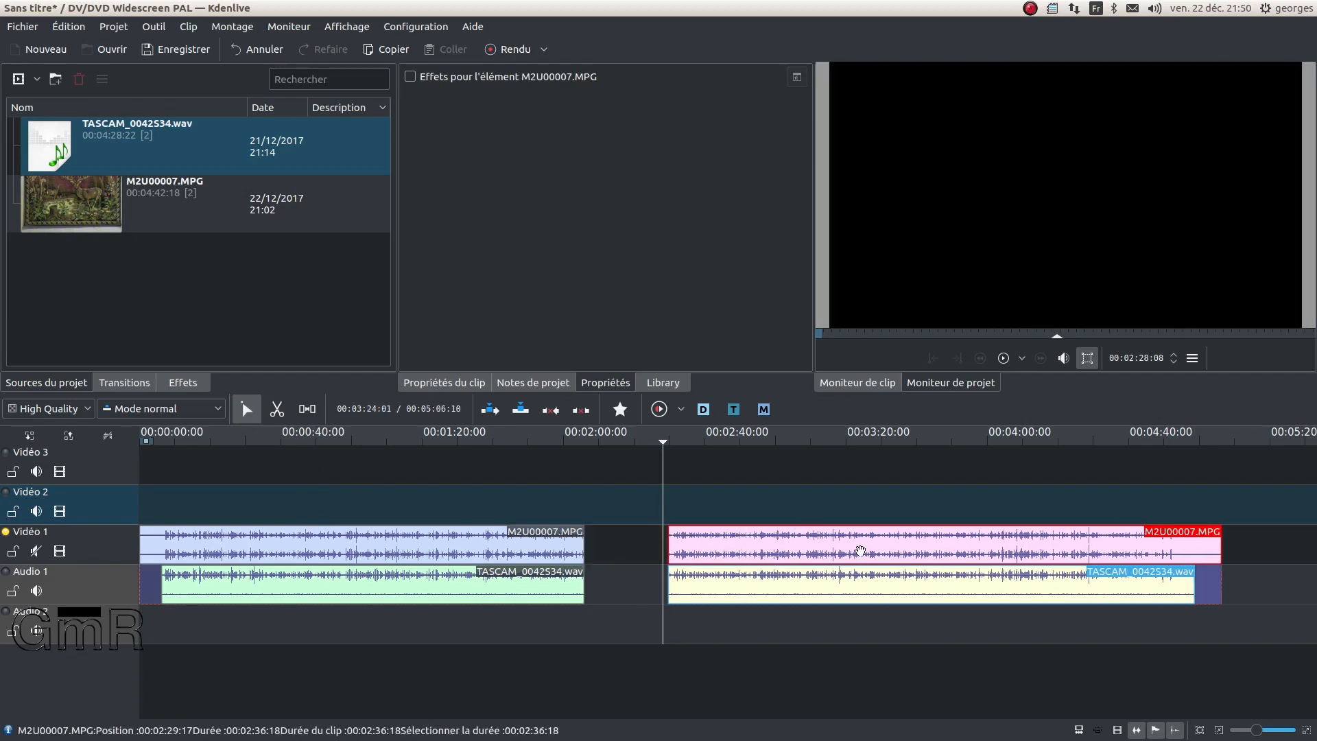
drag(748, 559, 665, 559)
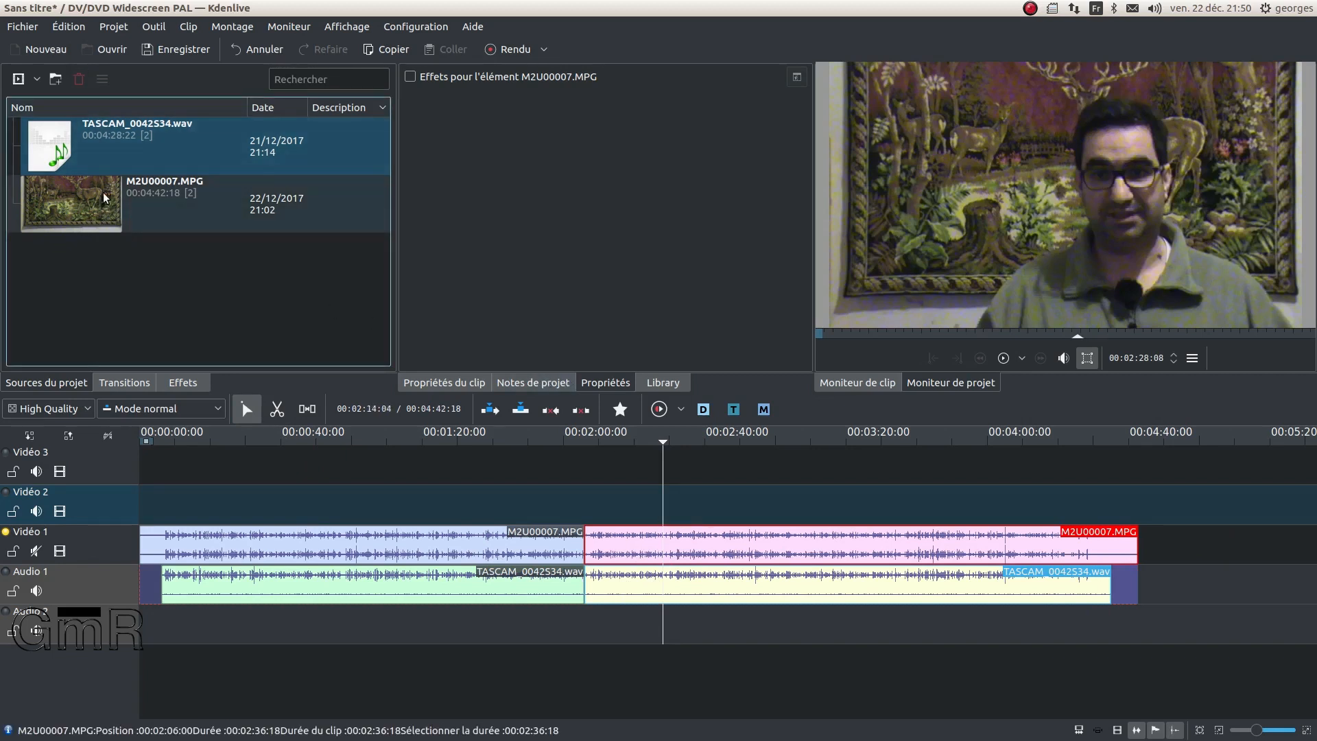
Create a folder named video in the project sources.
click(55, 79)
text(video)
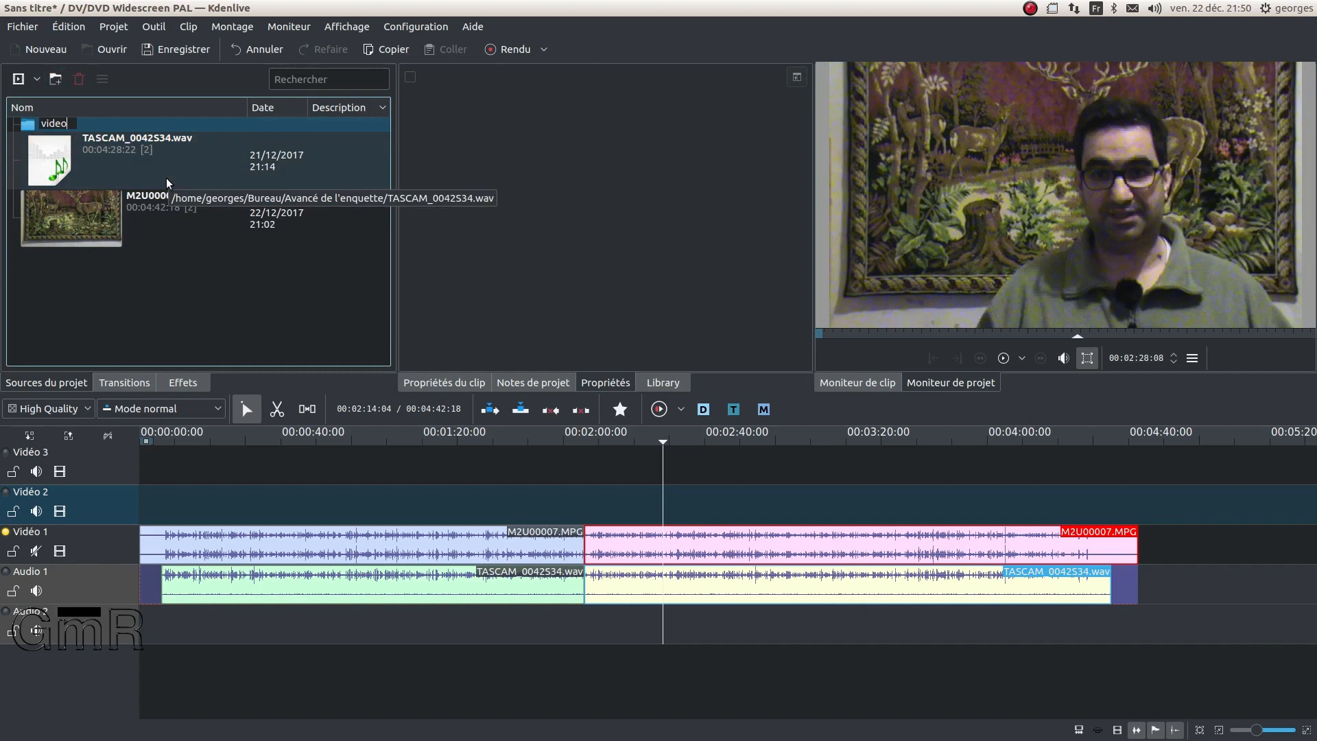
key(Return)
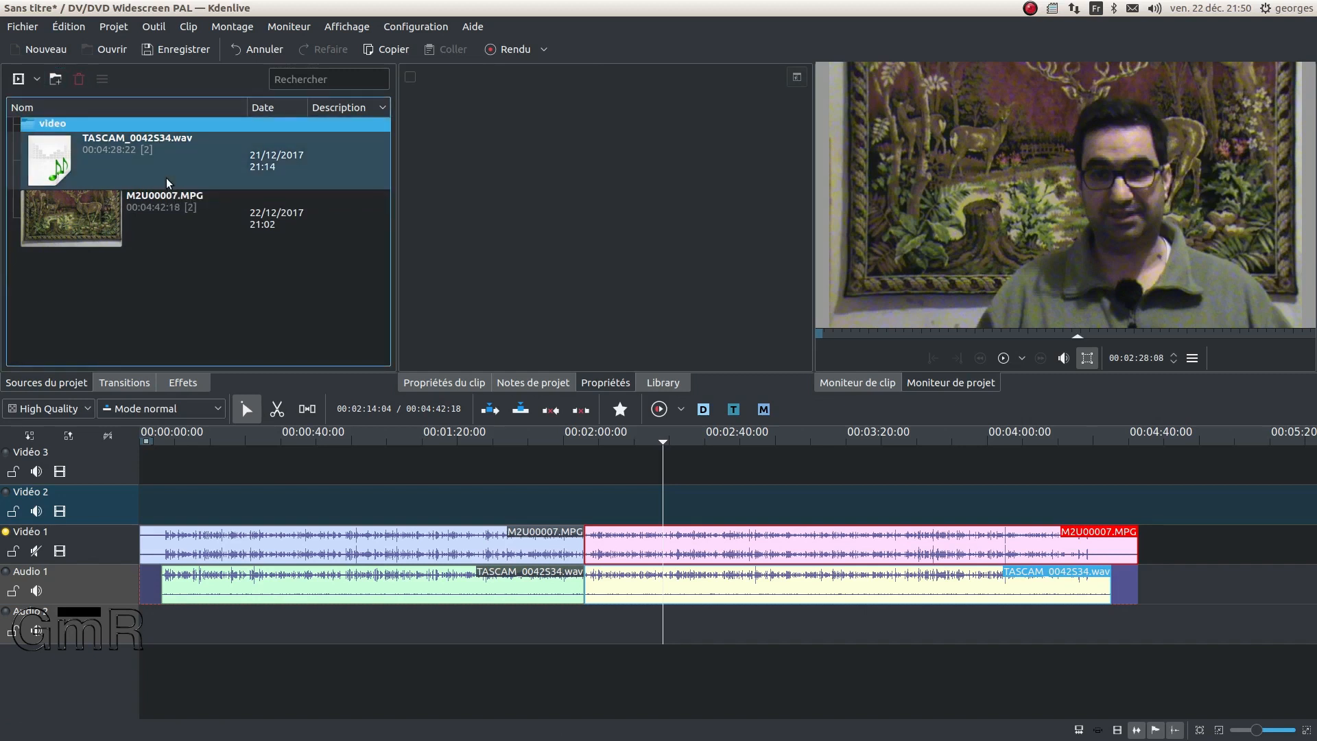
Move the clip M2U00007.MPG into the video folder in the project sources.
drag(76, 215, 114, 127)
right_click(82, 262)
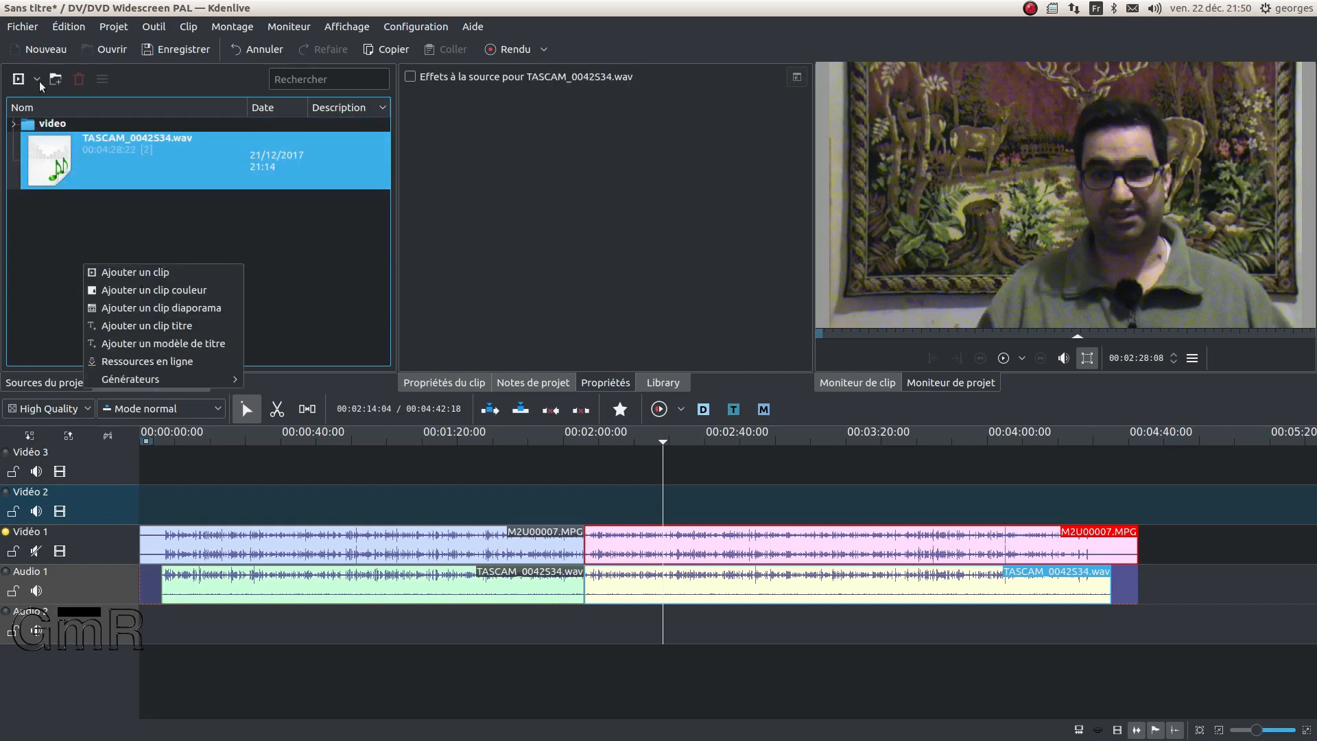
click(71, 224)
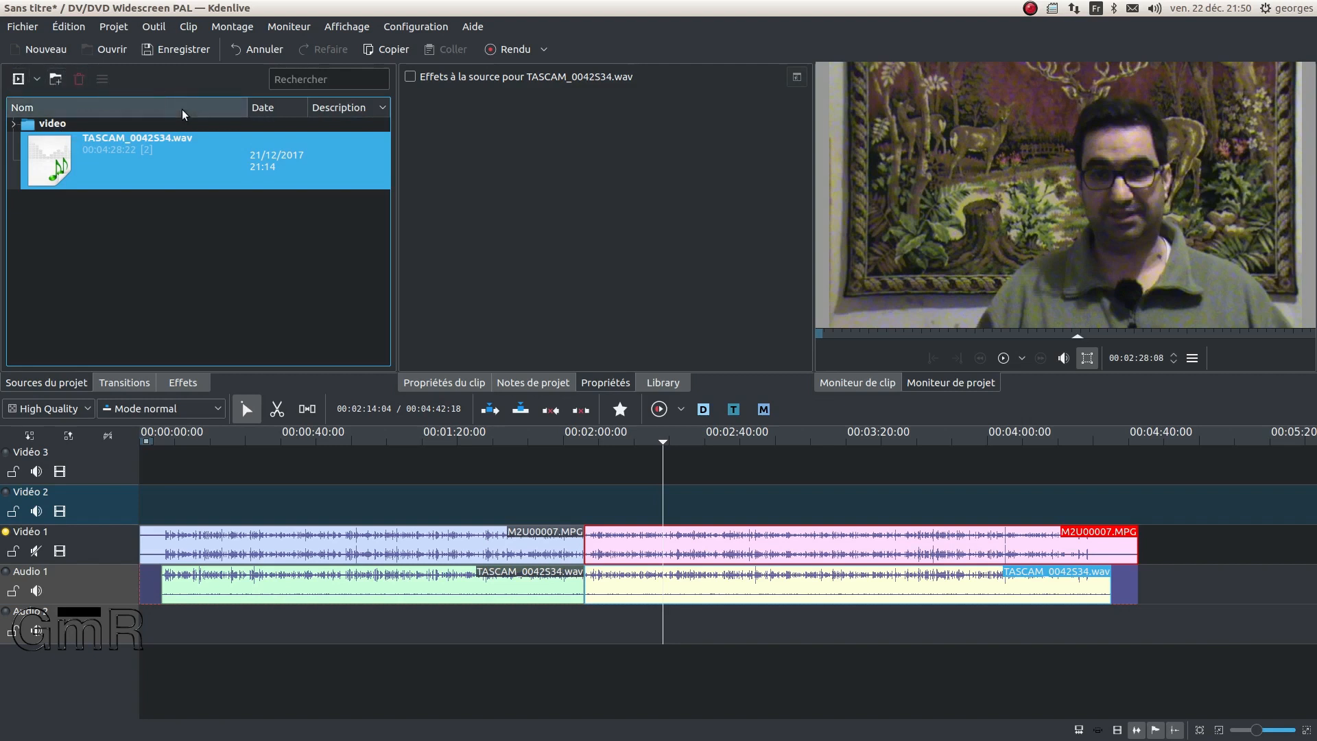
click(114, 27)
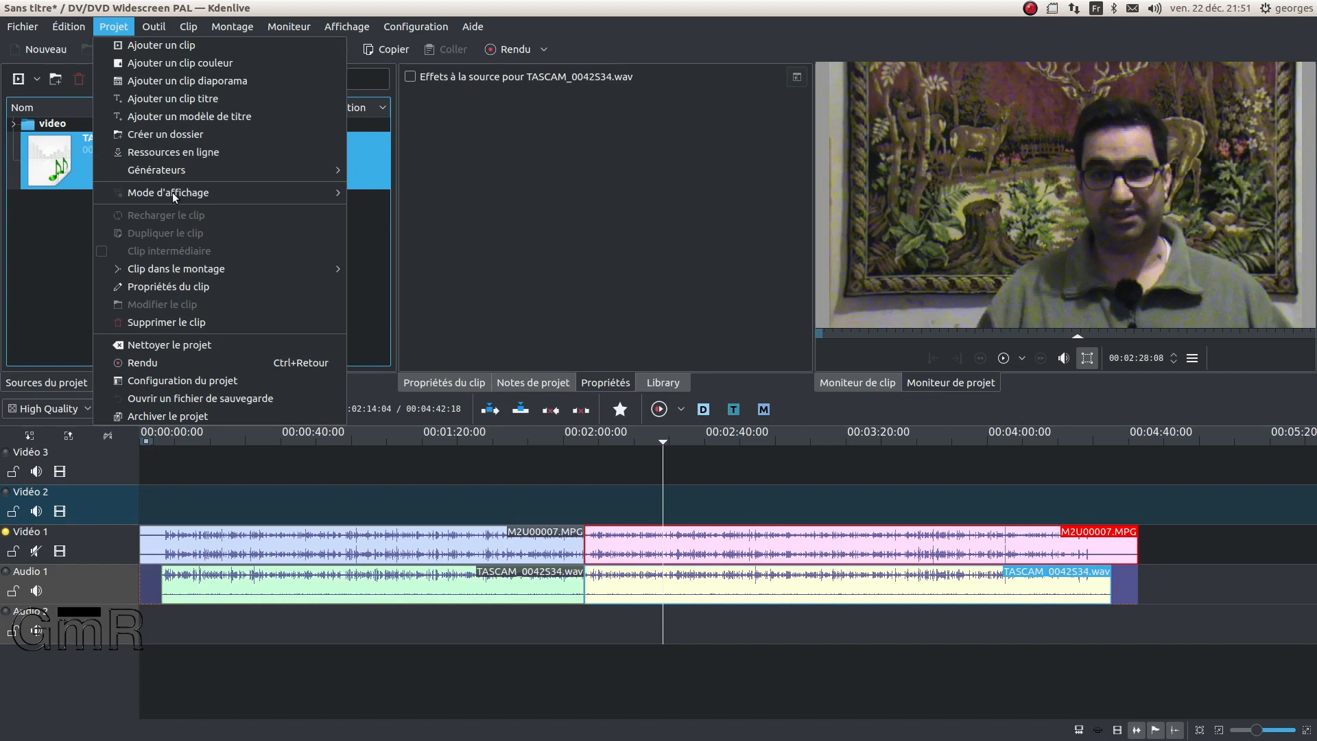
click(171, 117)
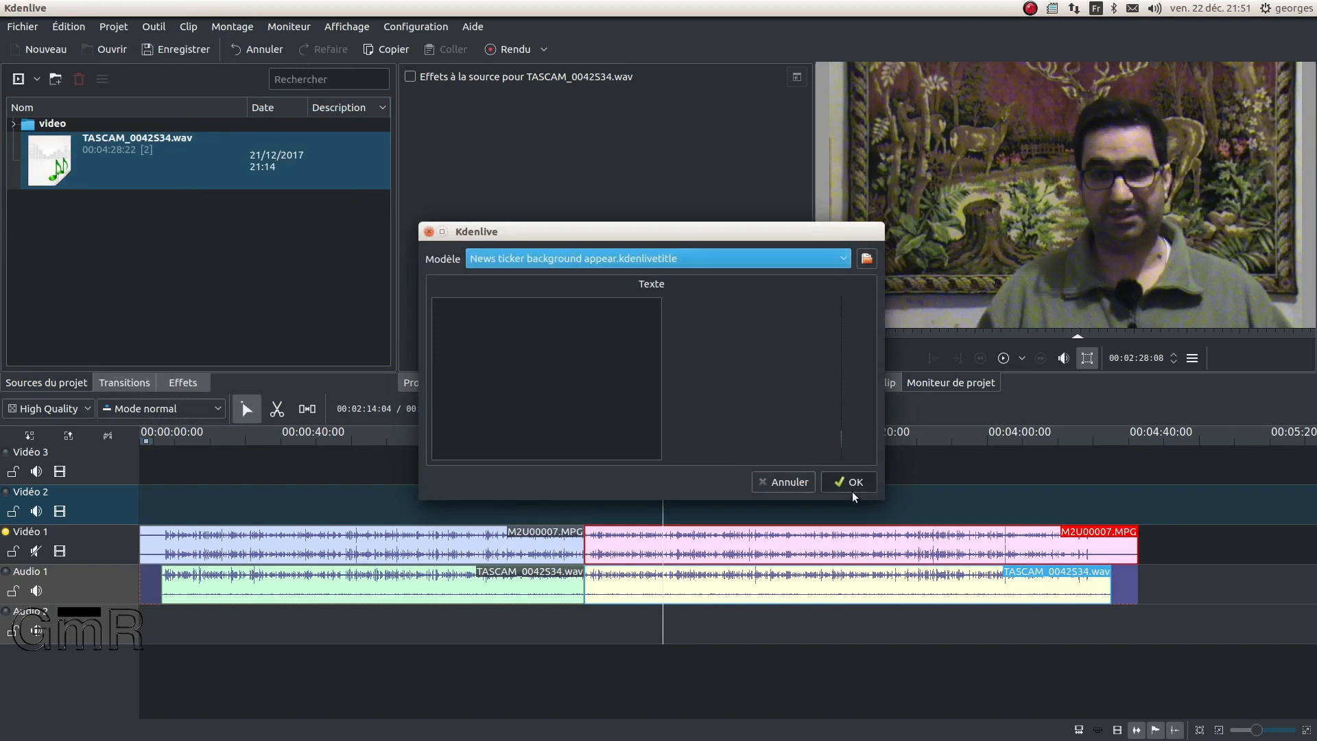
click(789, 481)
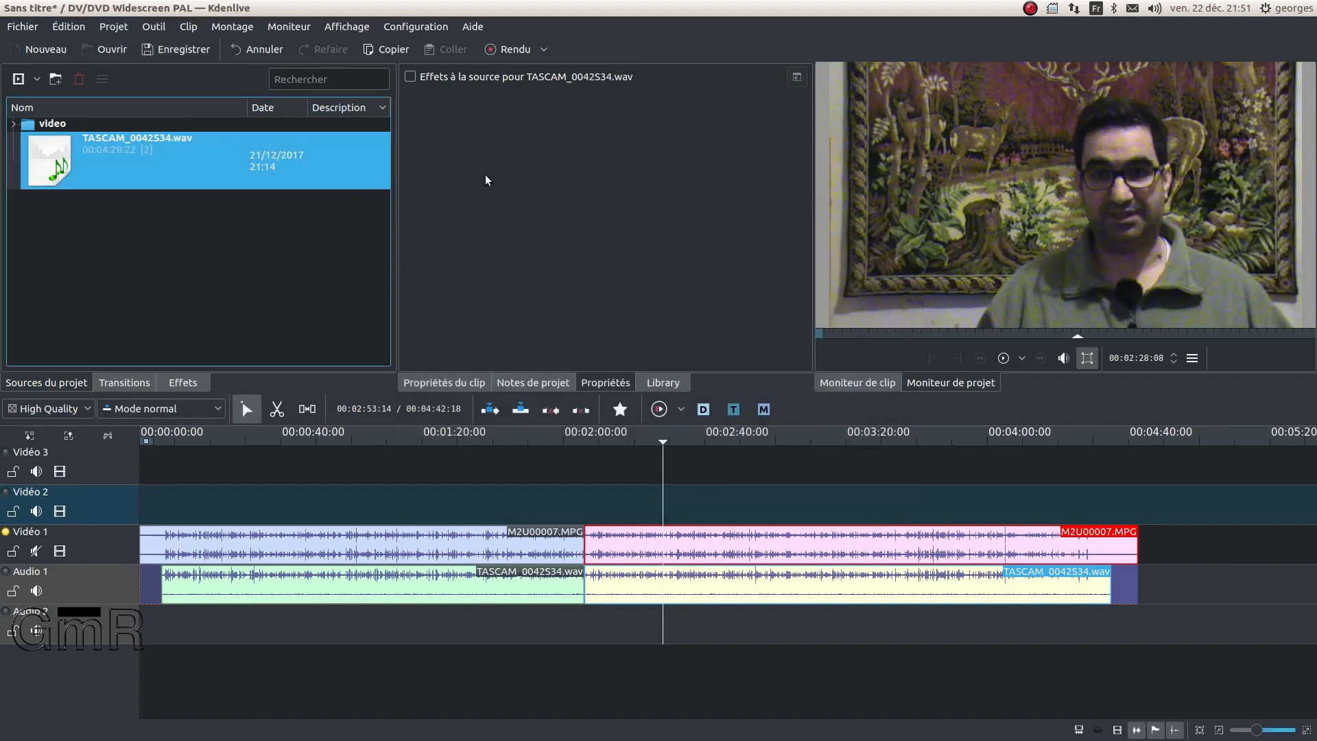
Load the TT_bandeau.kdenlivetitle template into a new title clip, then discard the title.
click(113, 28)
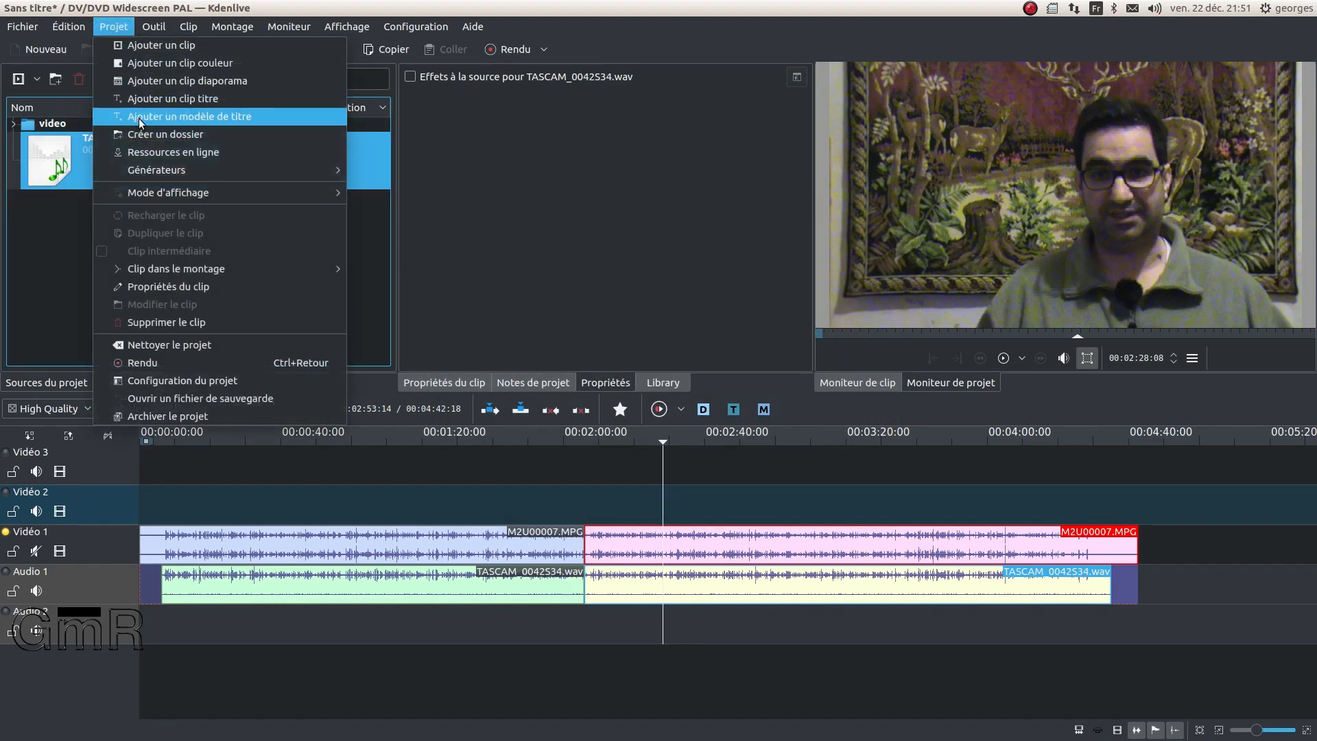
click(210, 100)
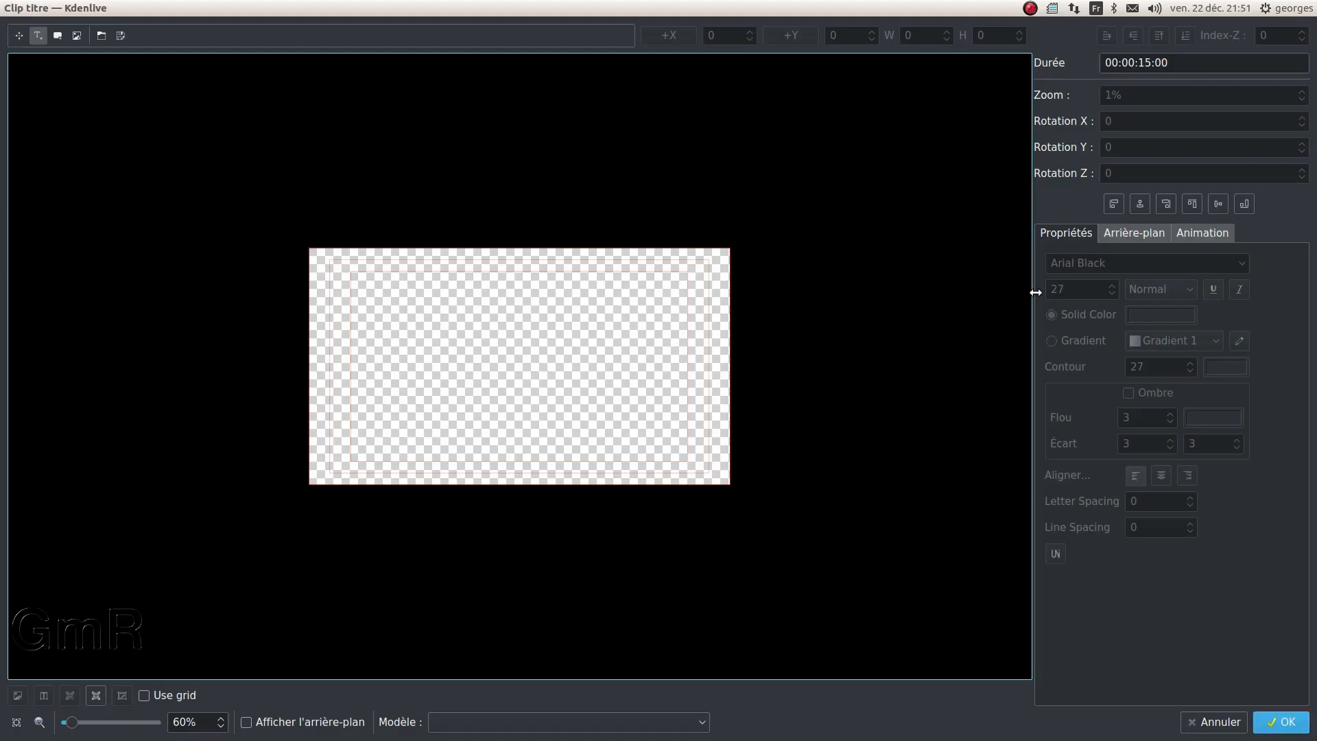
click(541, 722)
scroll(591, 628, down, 2)
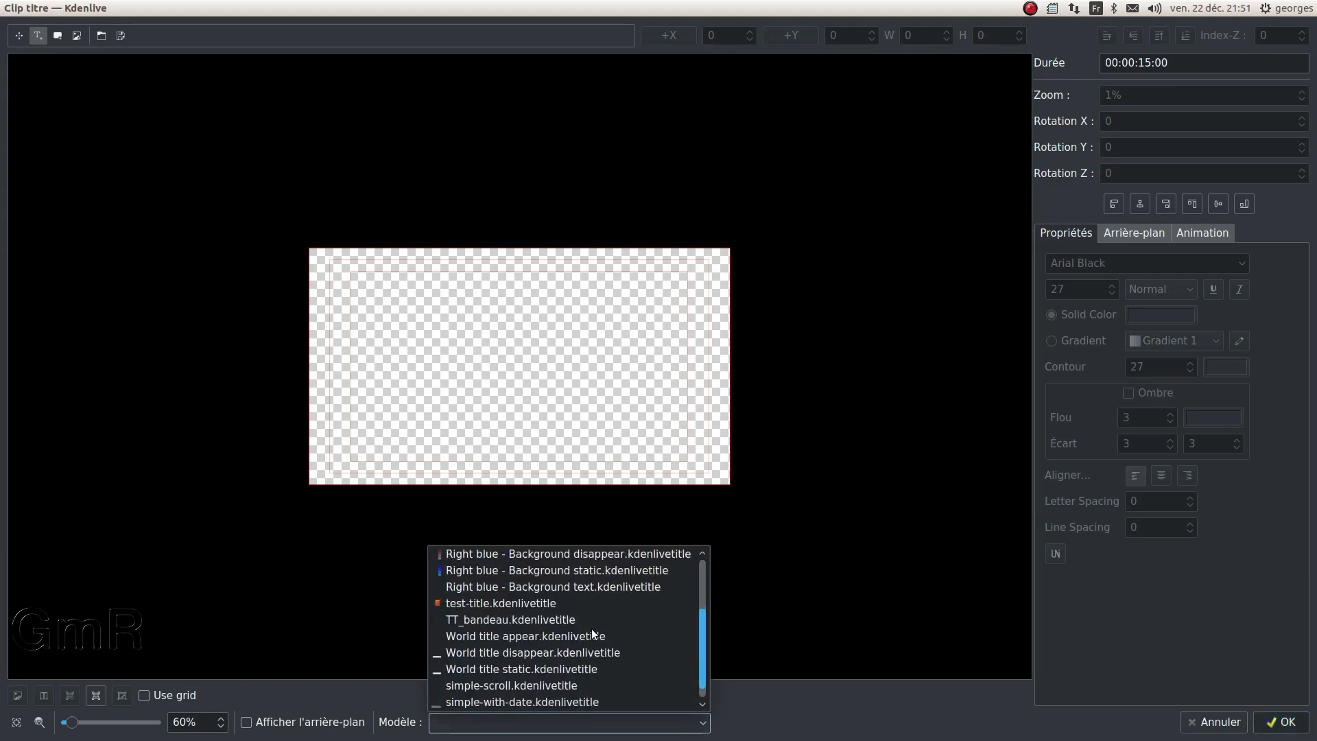
click(487, 622)
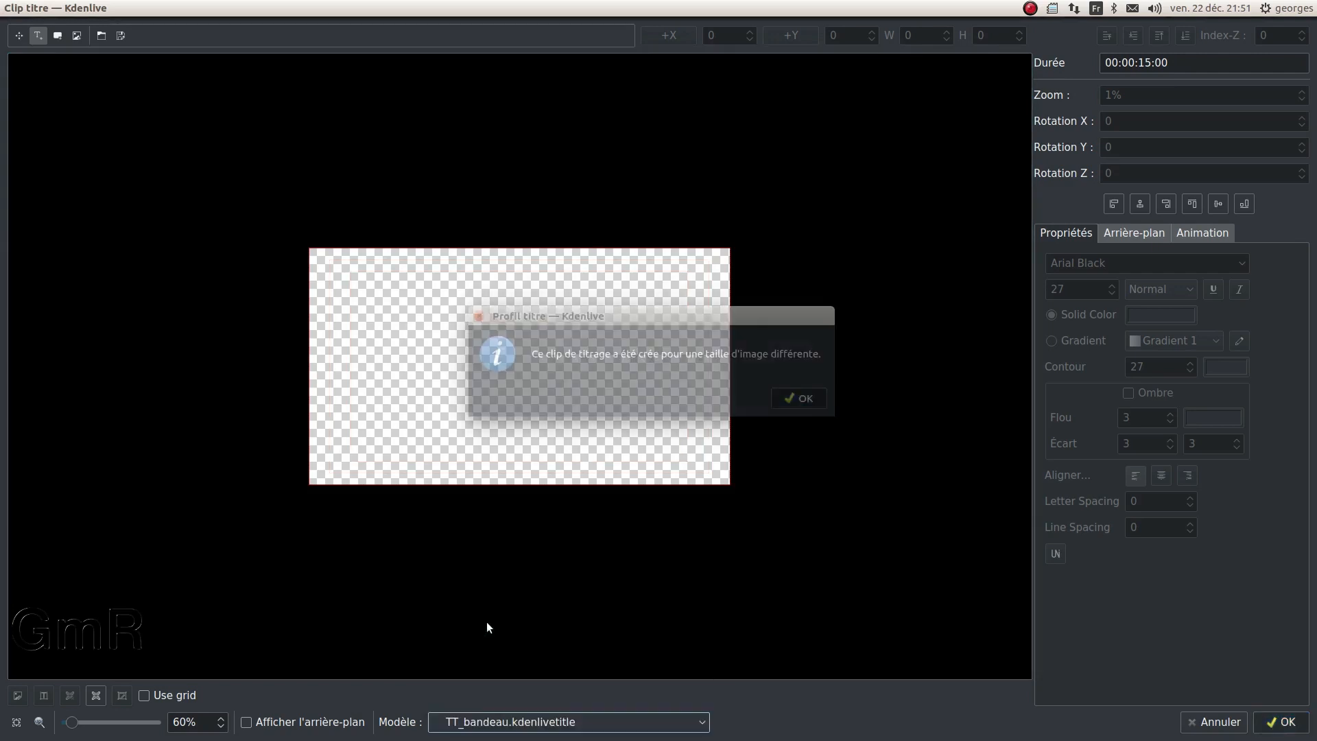
click(782, 402)
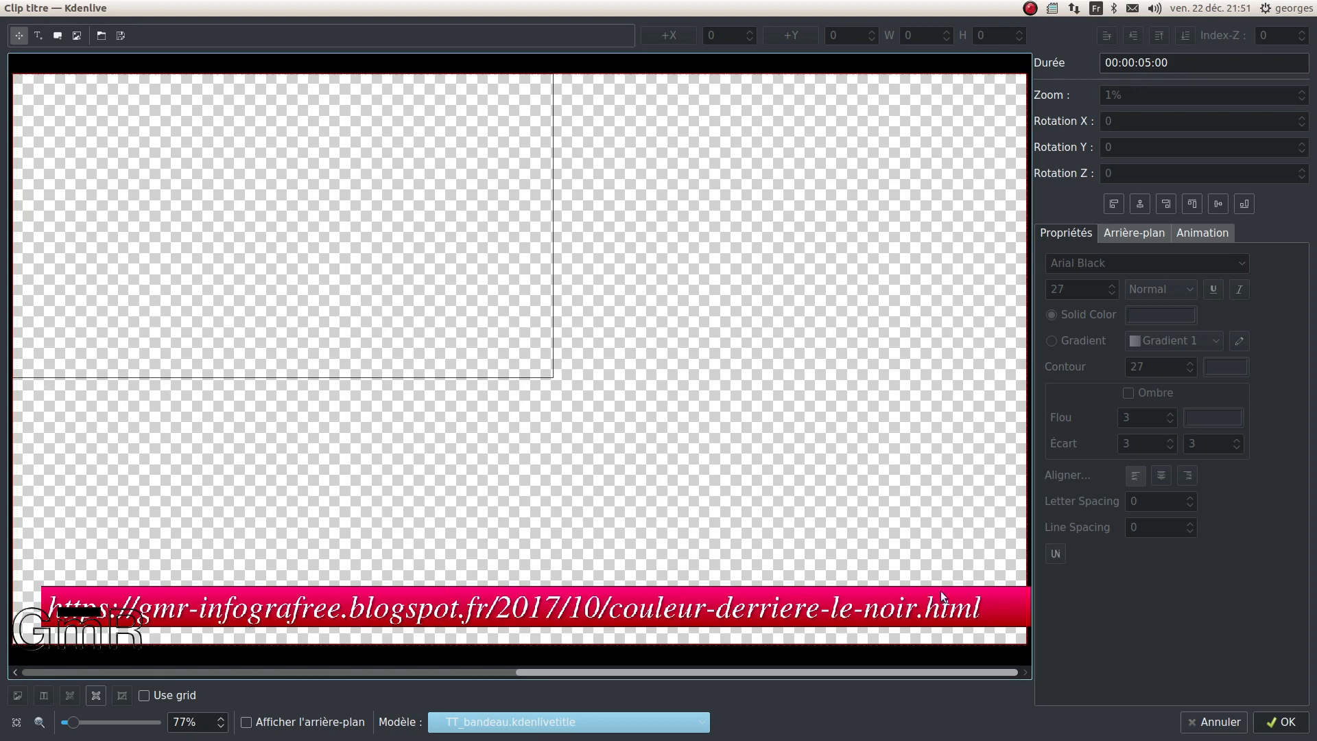
click(1205, 730)
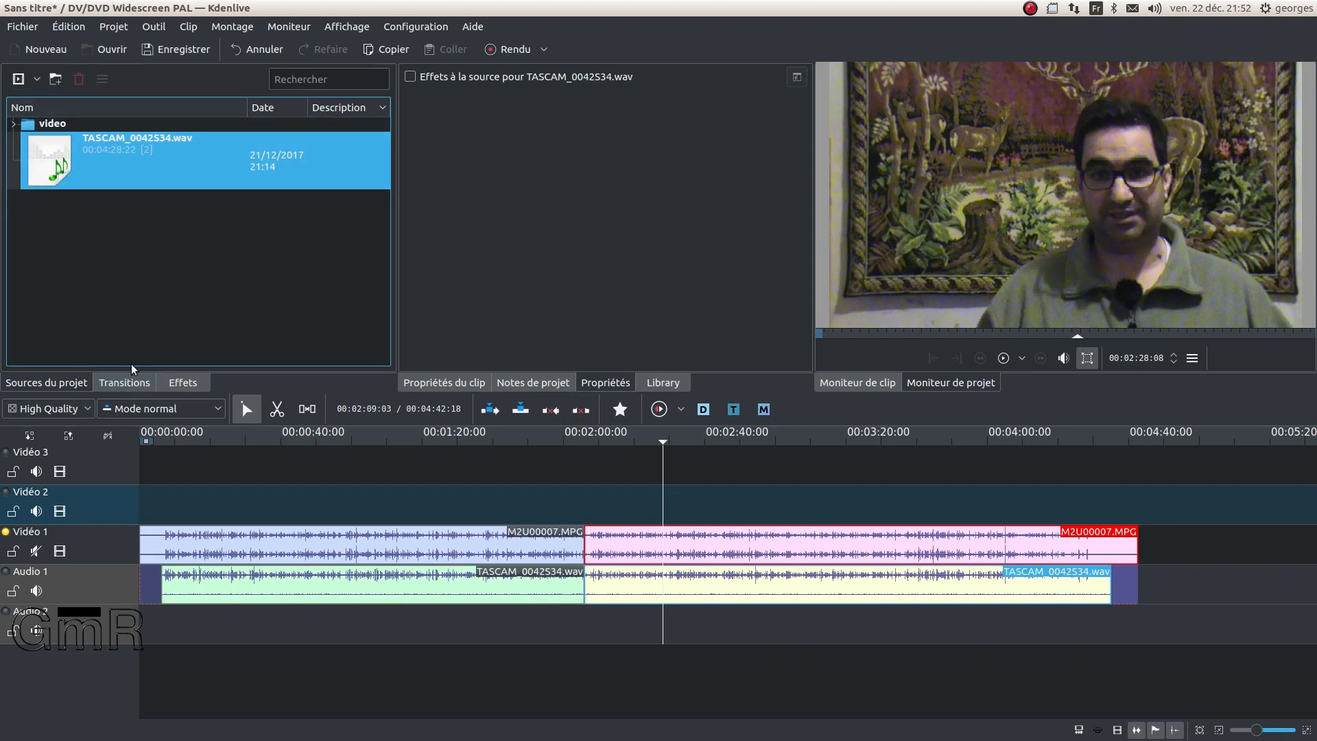
Examine the available transitions, then the effects by category, the video effects and the audio effects.
click(124, 383)
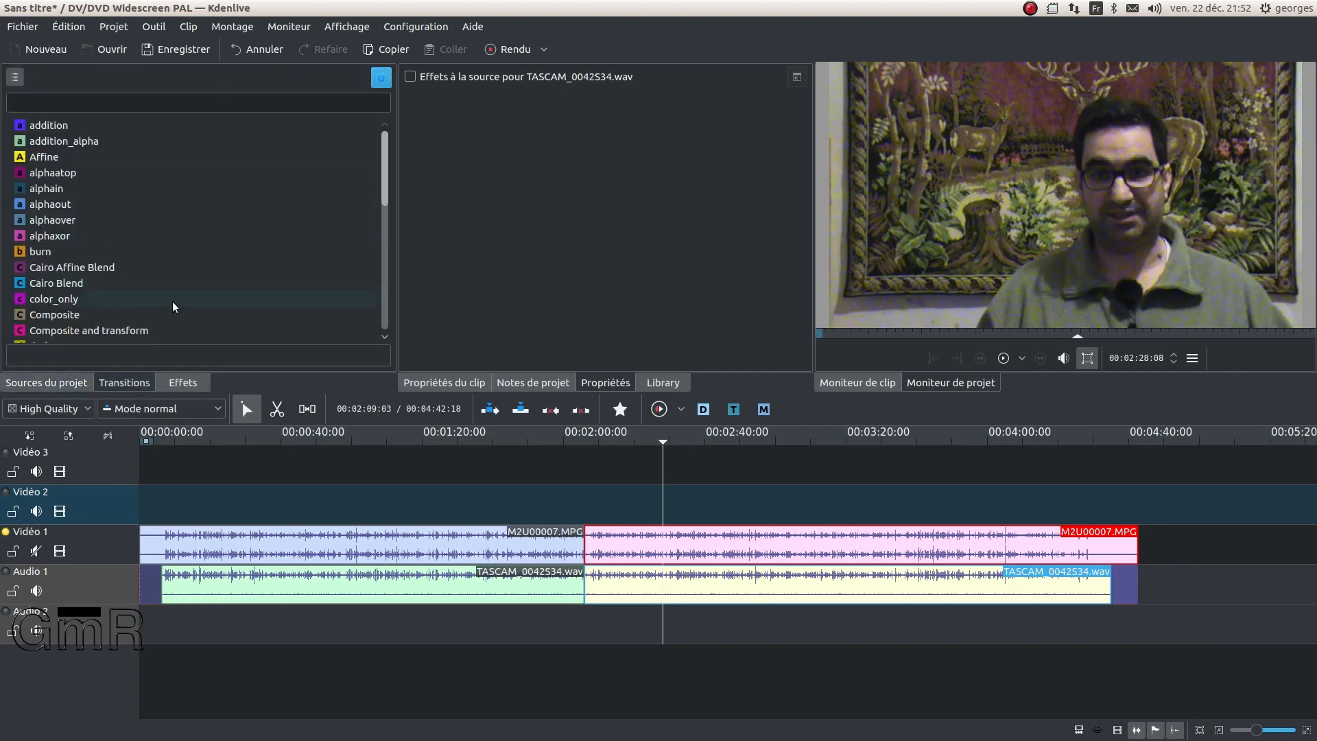
scroll(130, 302, down, 3)
scroll(138, 315, up, 3)
click(189, 377)
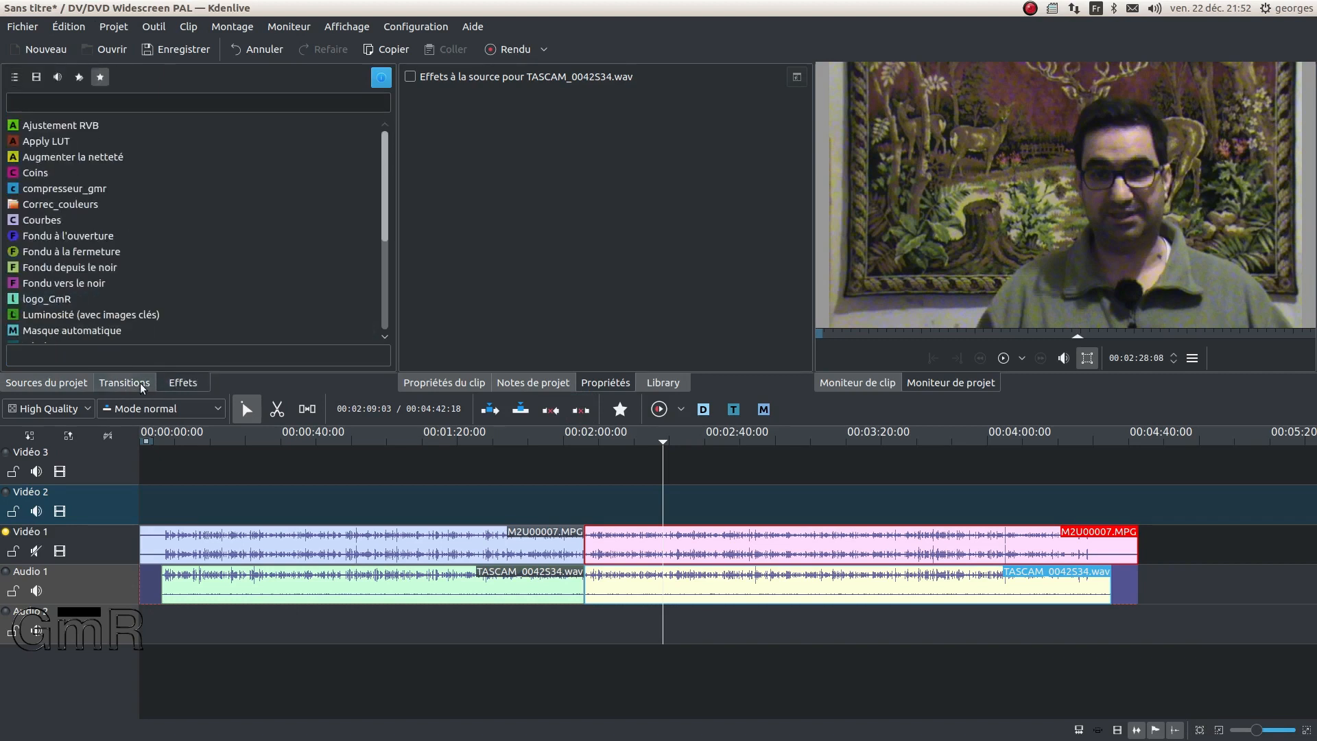
click(14, 77)
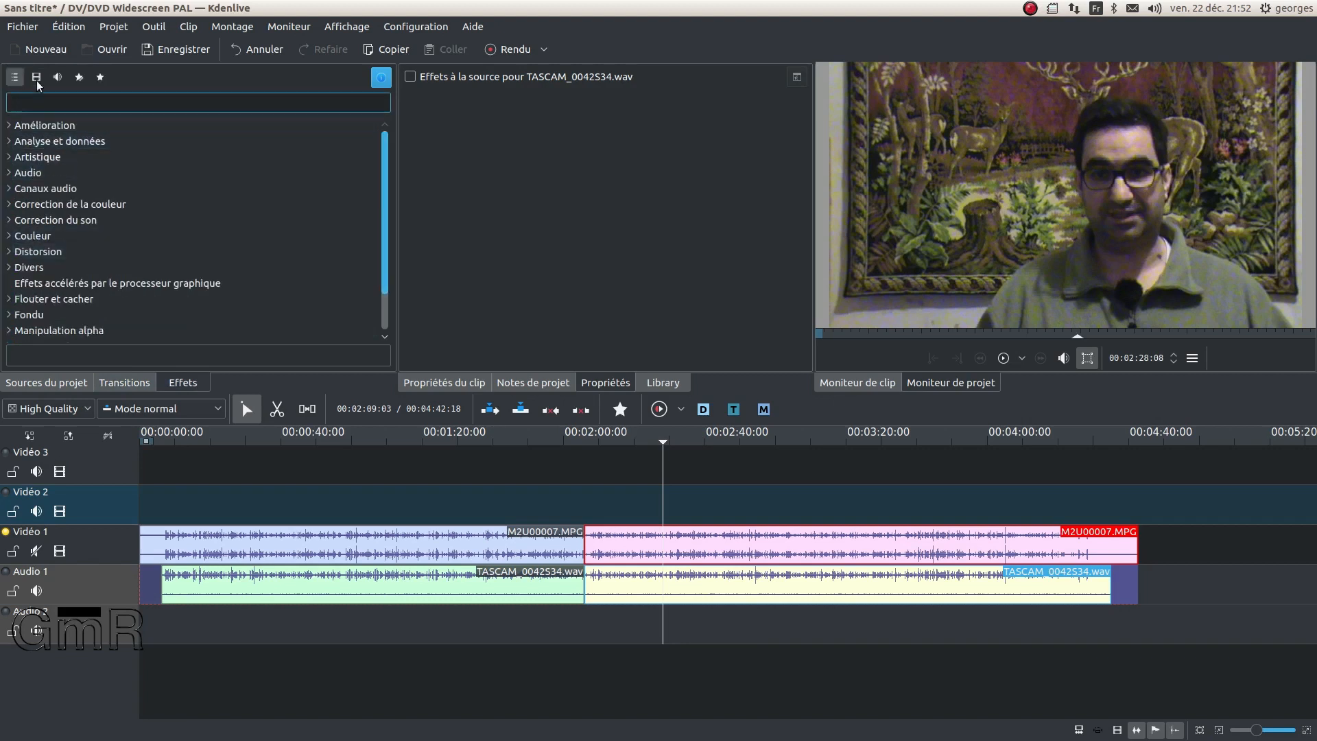
click(36, 79)
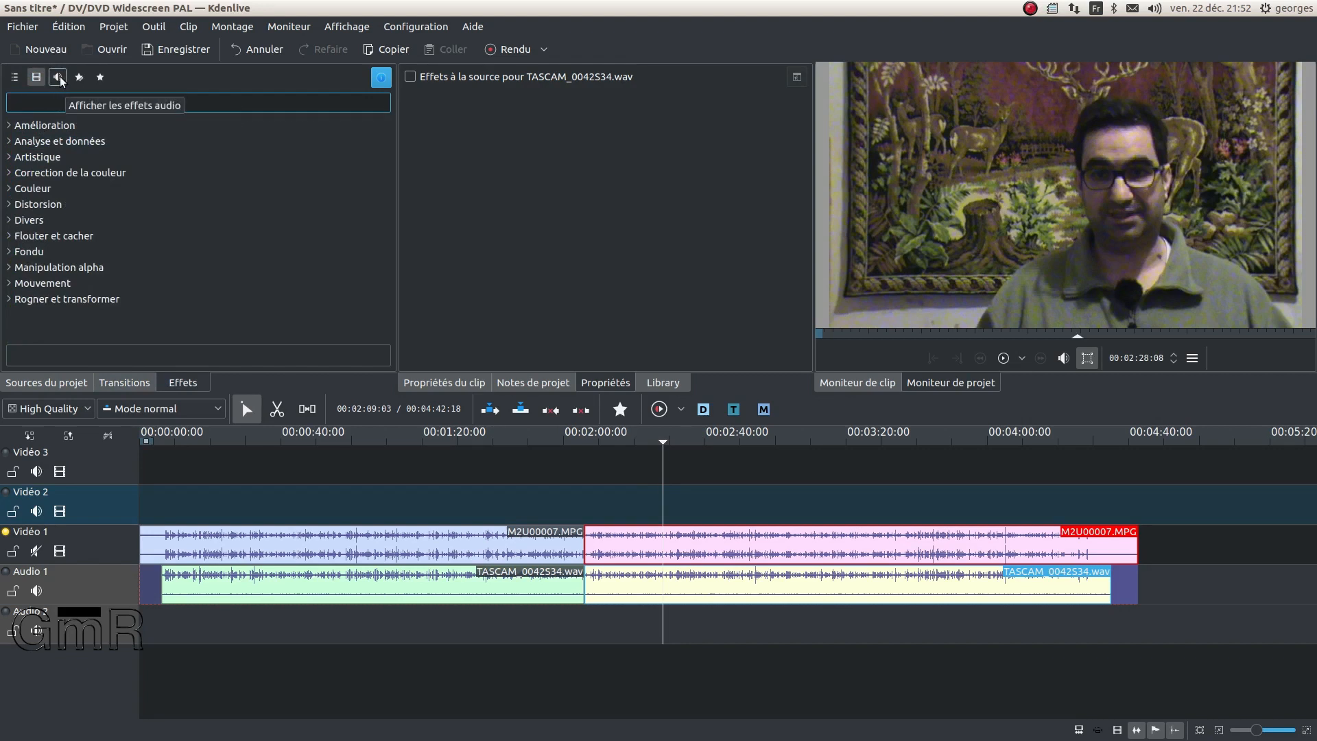
click(58, 77)
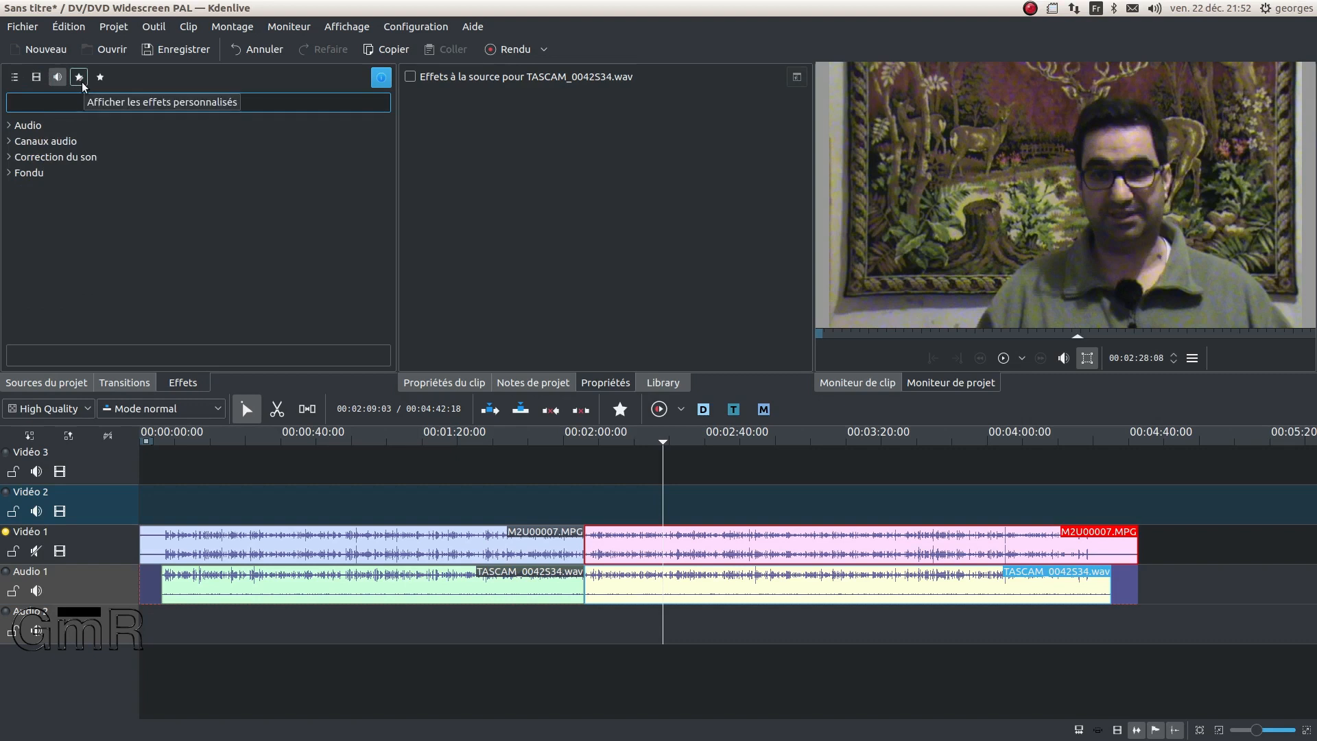
Apply the custom trt_son effect group to the first half of the grouped TASCAM_0042S34.wav clip and collapse the group in its effect stack.
click(81, 81)
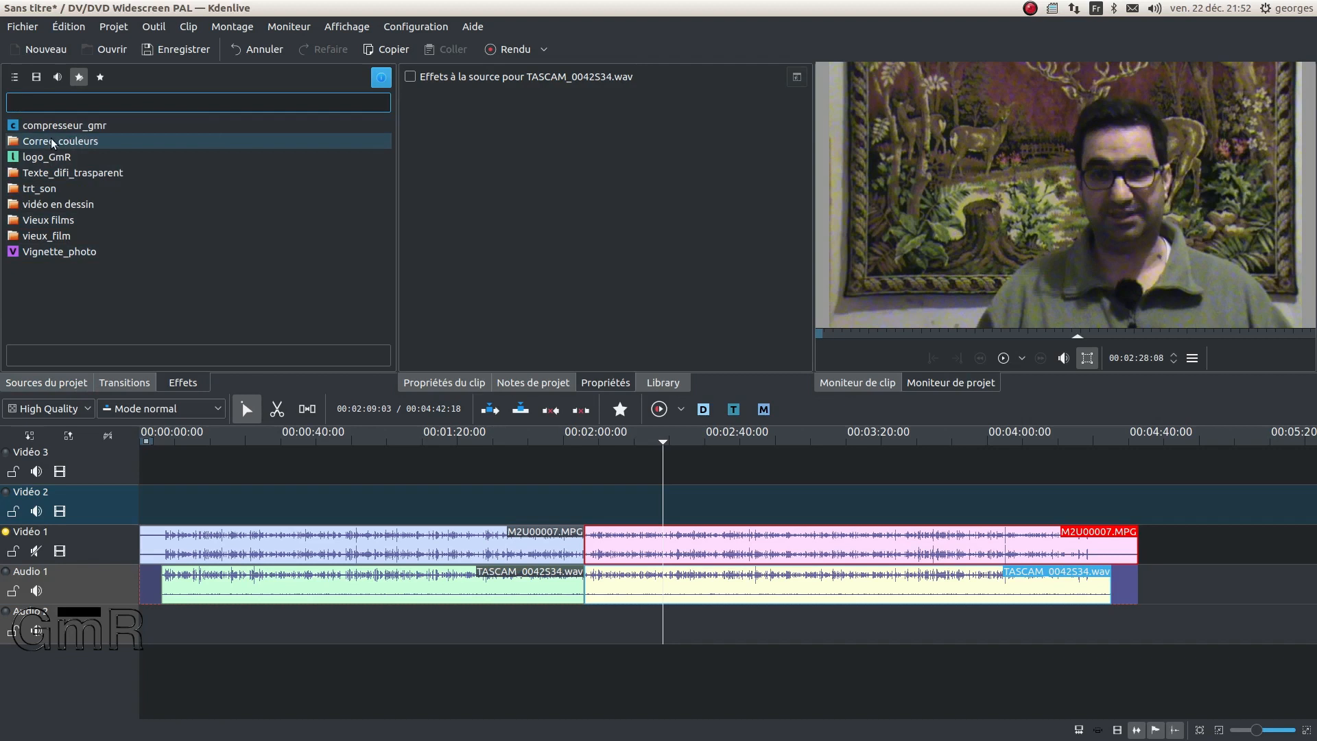
click(13, 144)
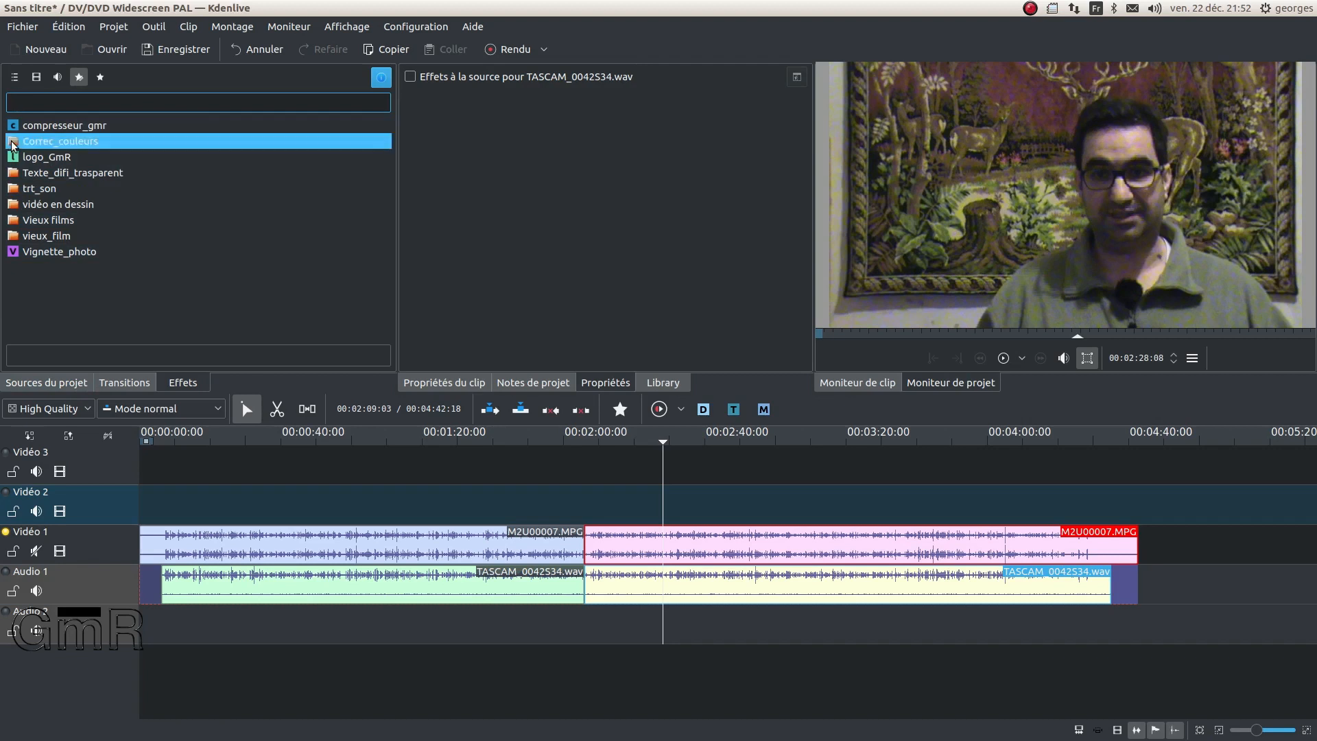
click(10, 193)
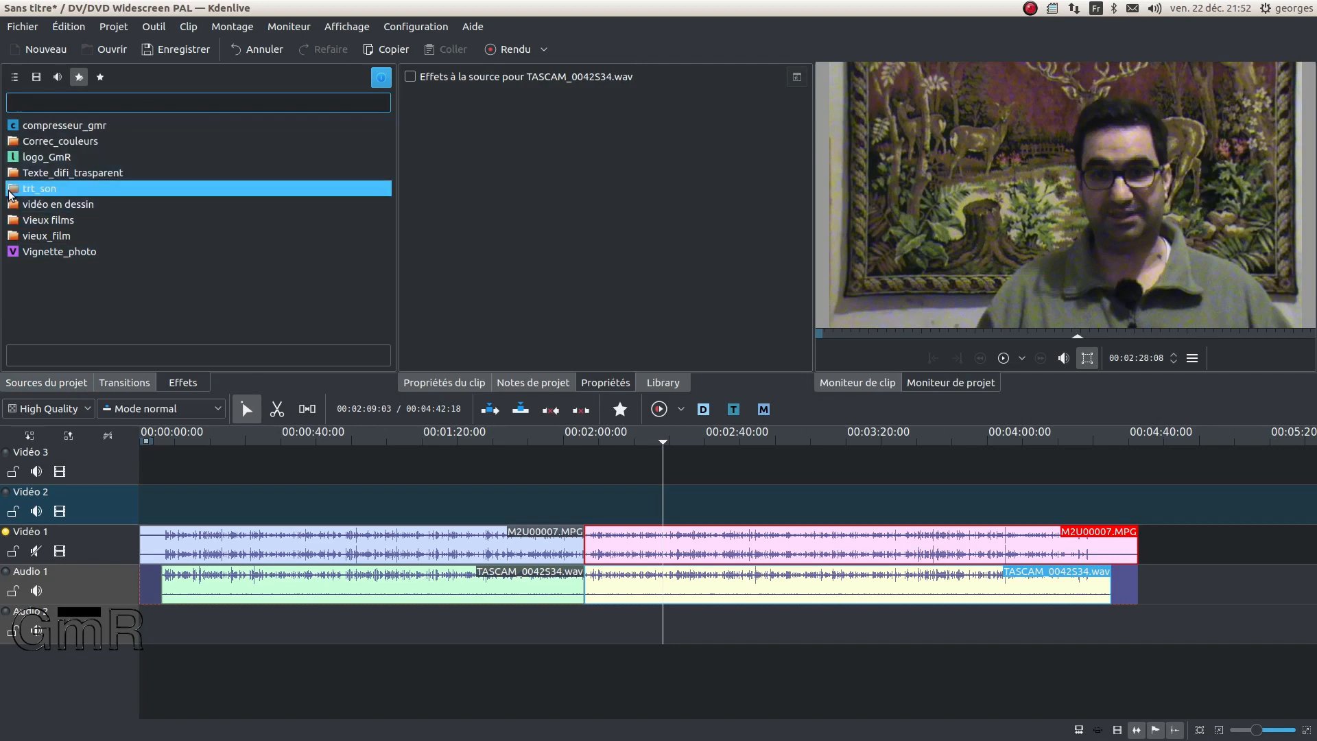
click(343, 577)
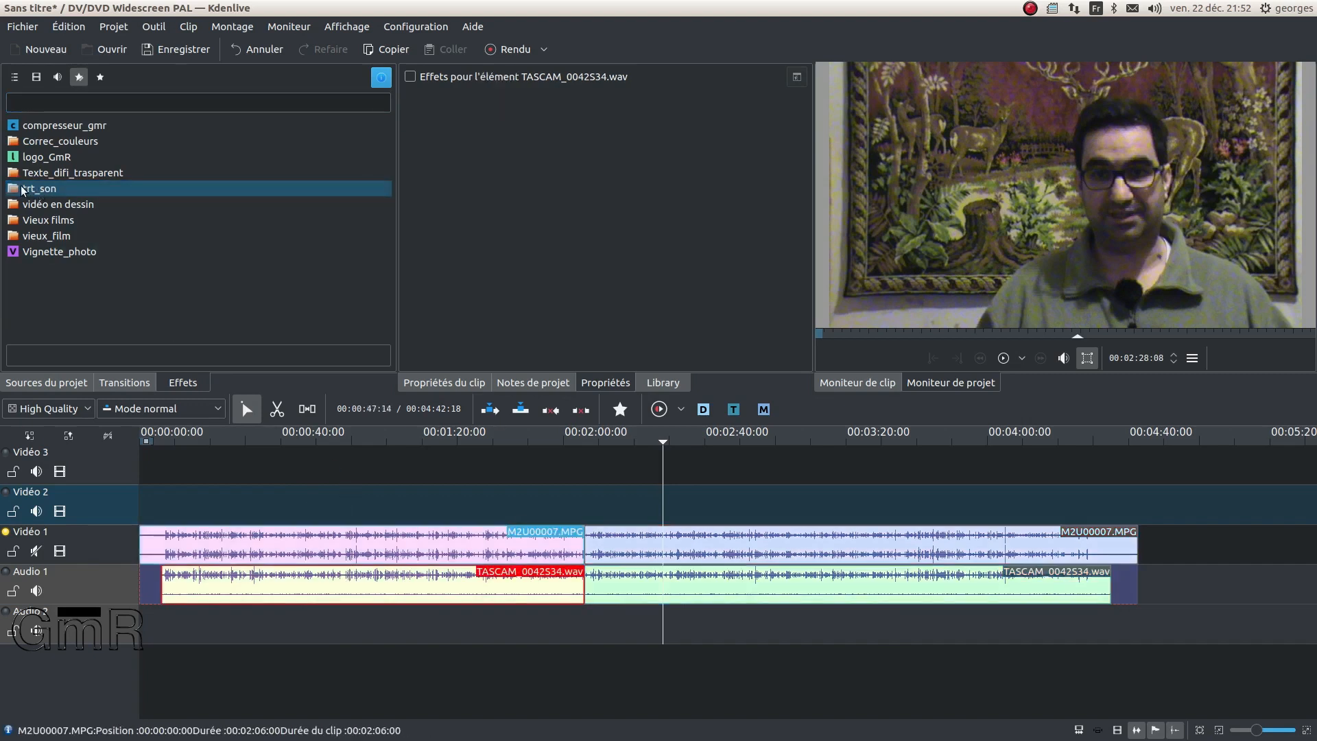
click(374, 210)
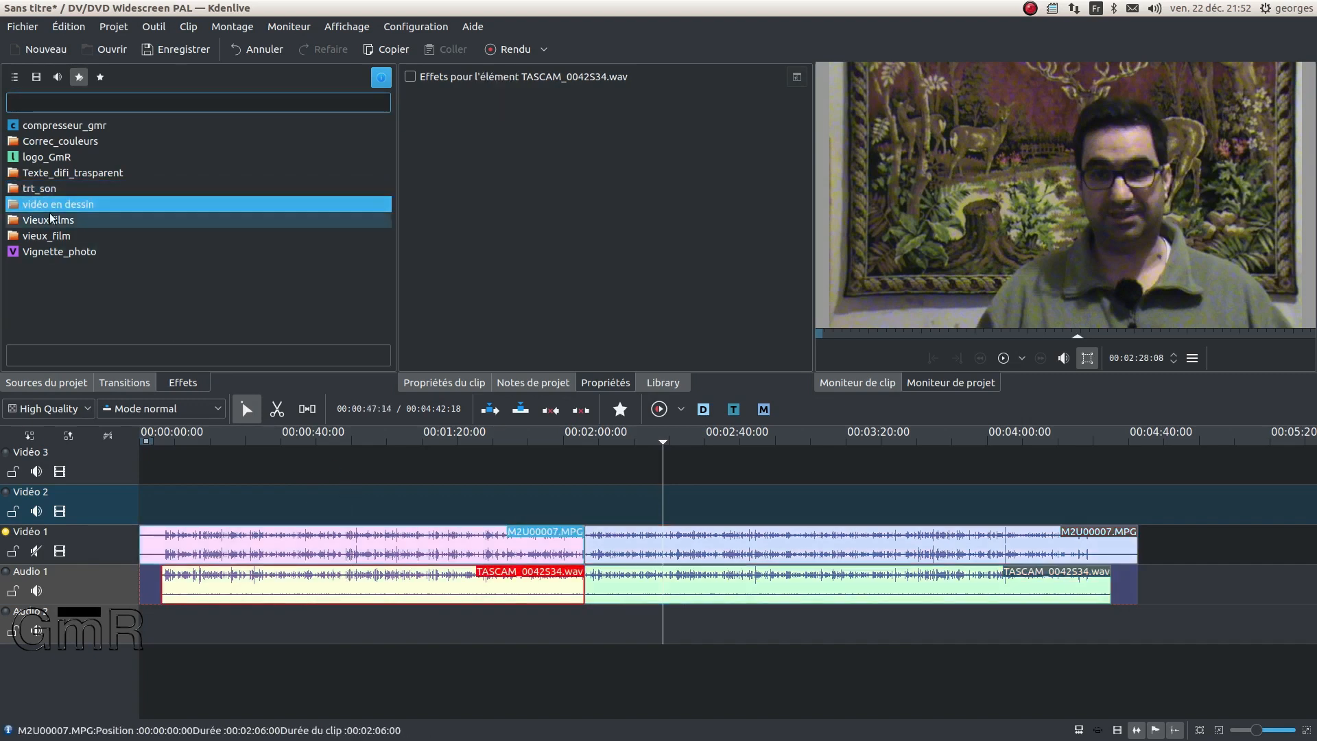
click(69, 251)
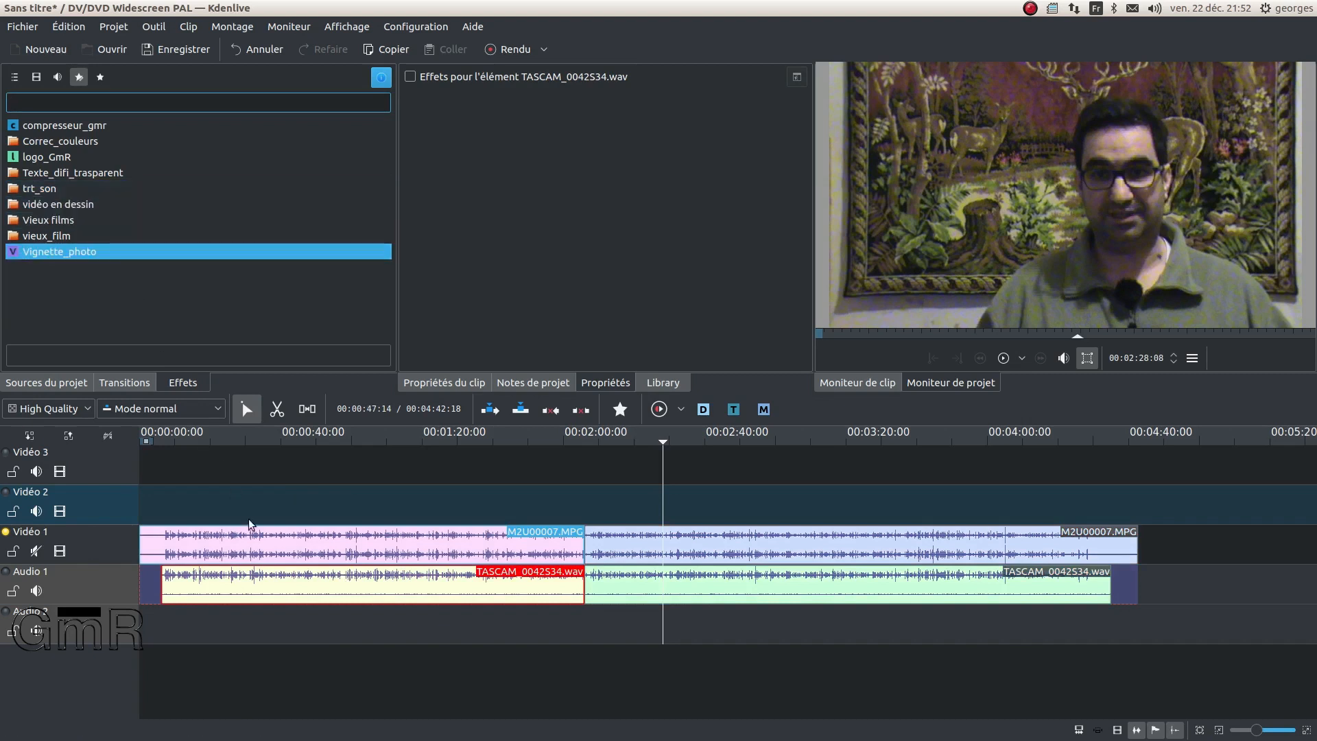
click(34, 202)
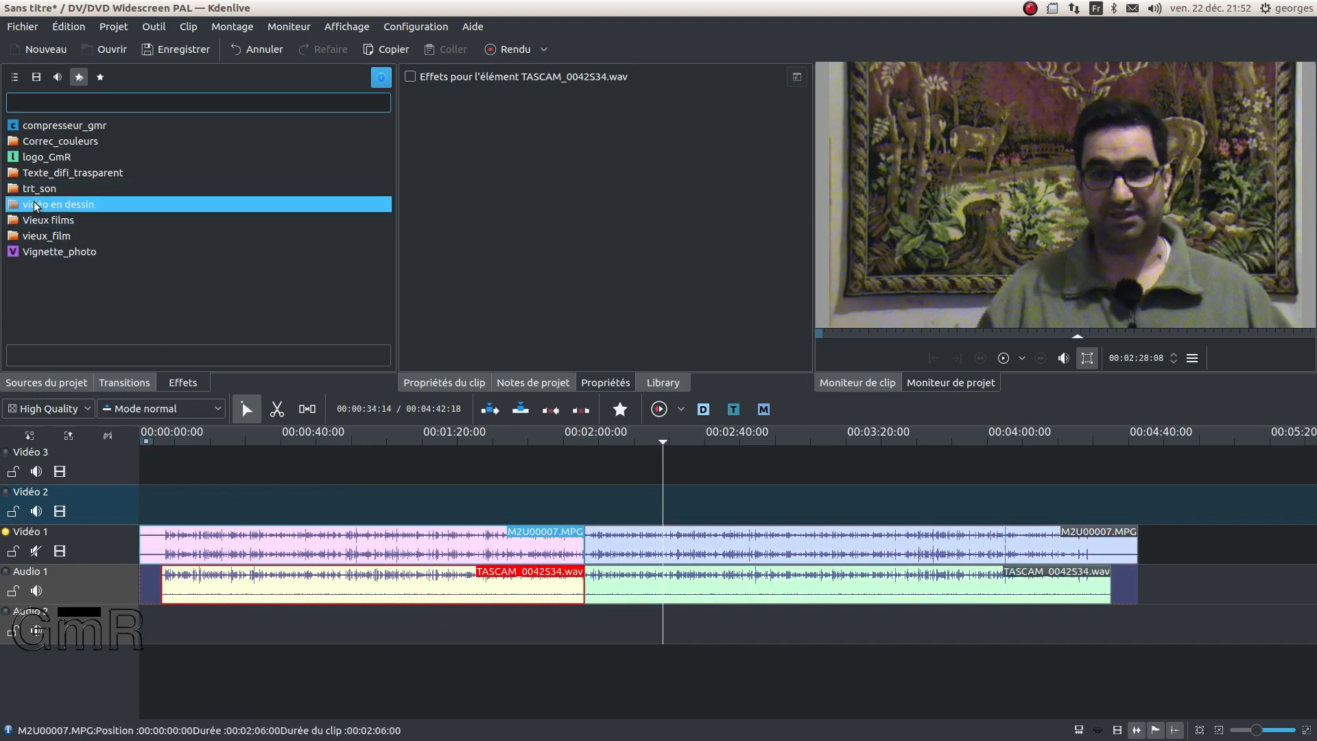
click(33, 195)
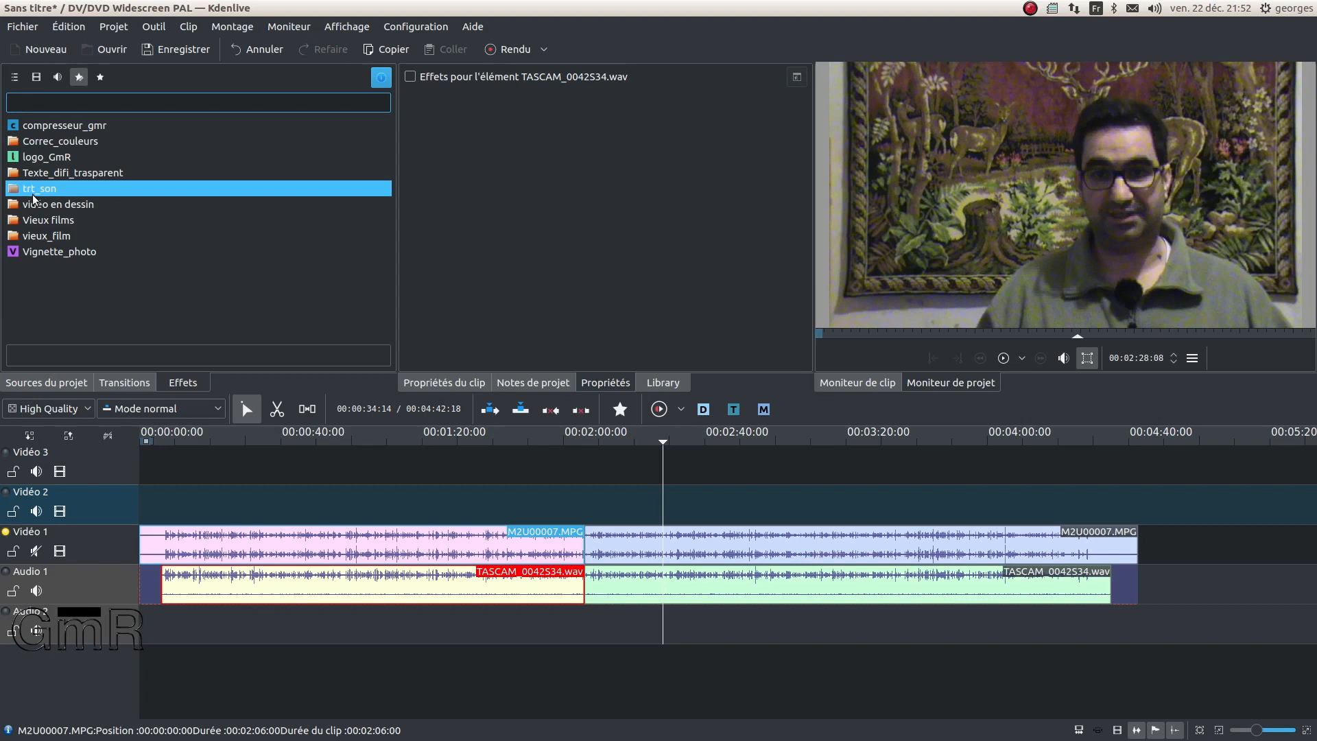
double_click(32, 195)
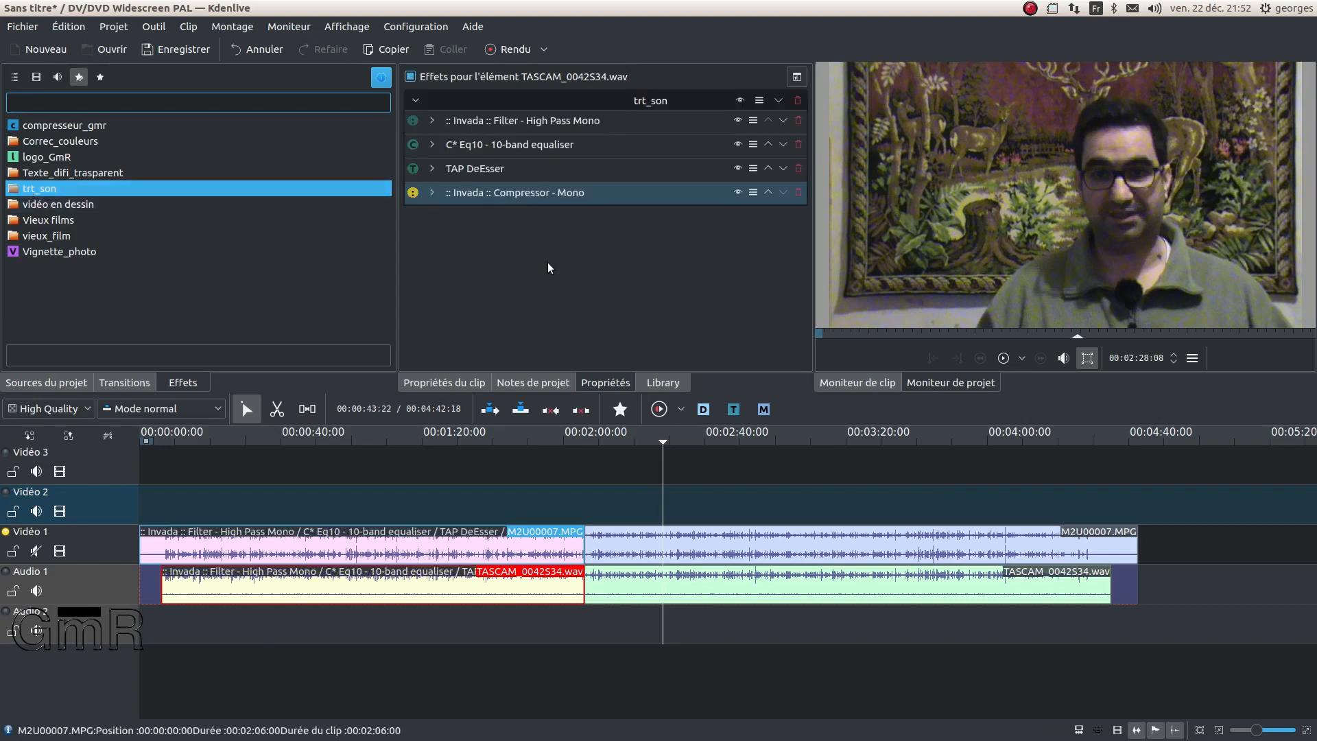
click(415, 100)
click(415, 100)
click(415, 100)
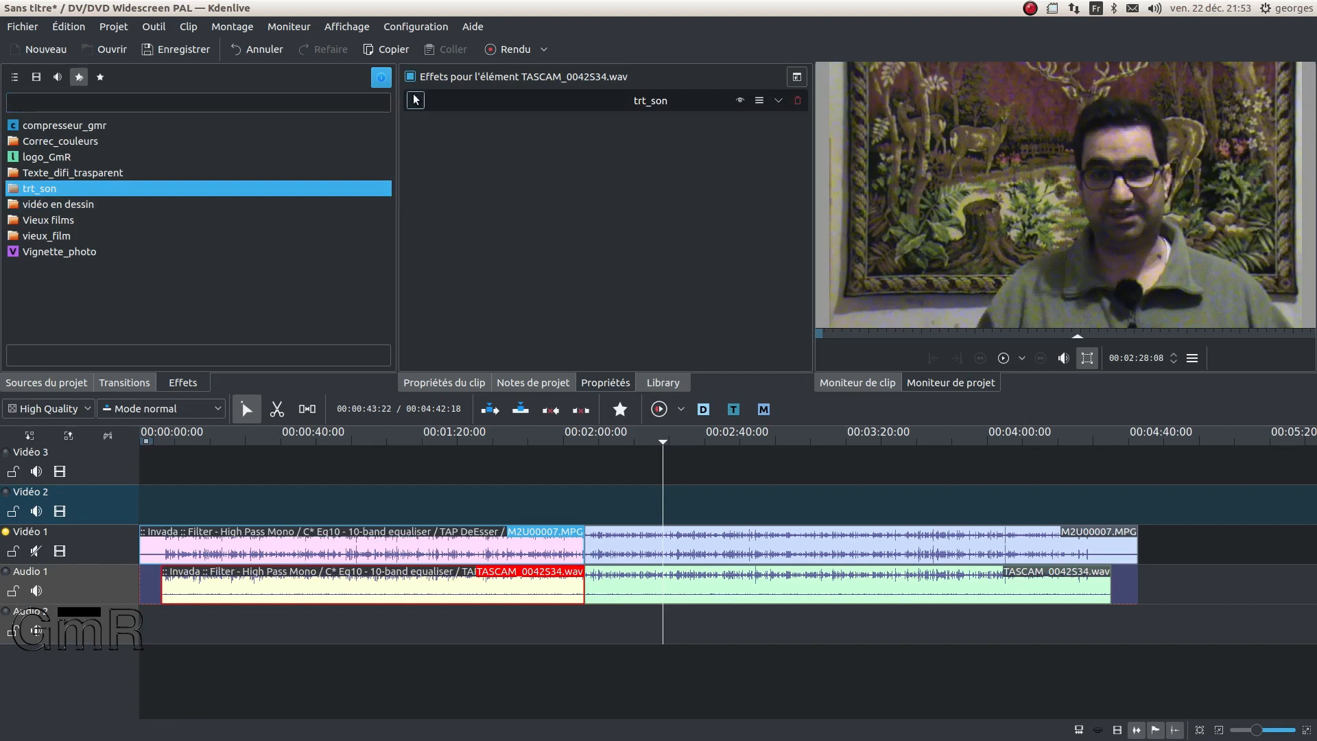
Look through the list of favourite effects.
click(101, 78)
scroll(82, 194, down, 2)
scroll(83, 195, up, 2)
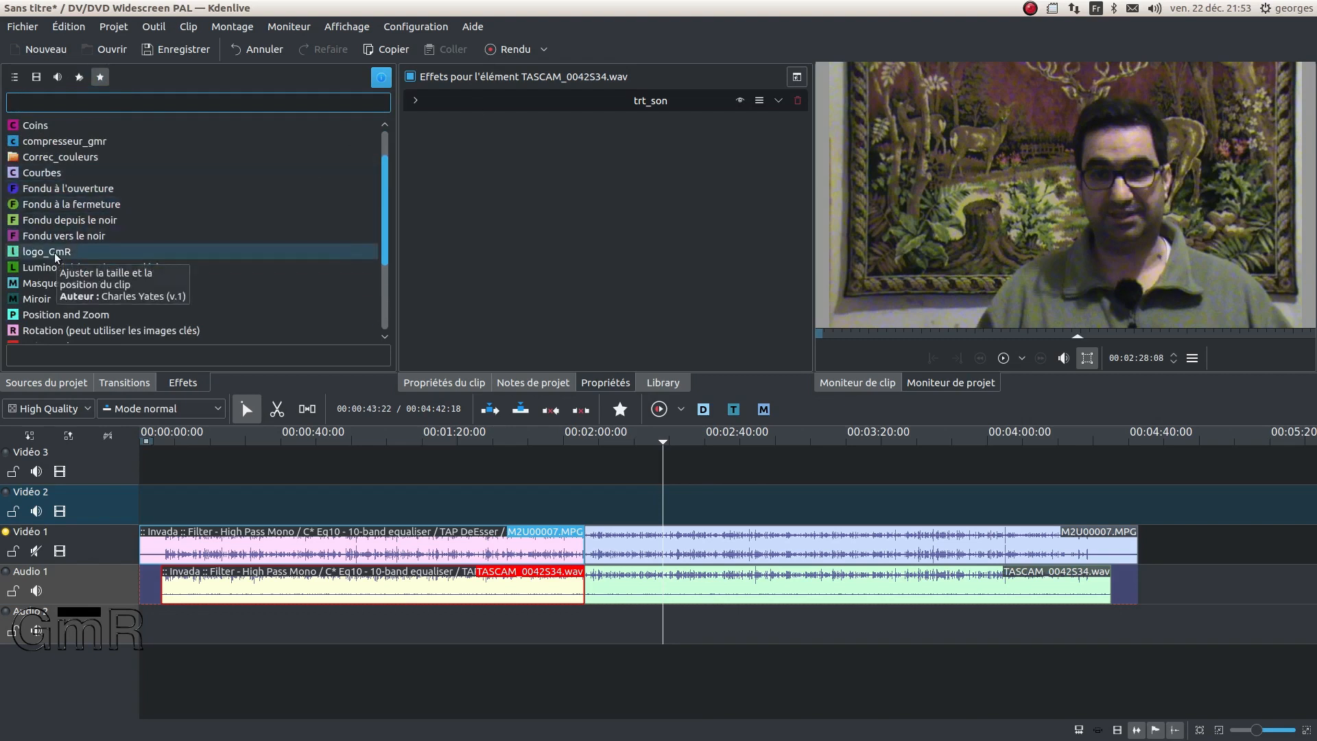
Add gmr.png from the library's Images folder to the project sources.
click(672, 382)
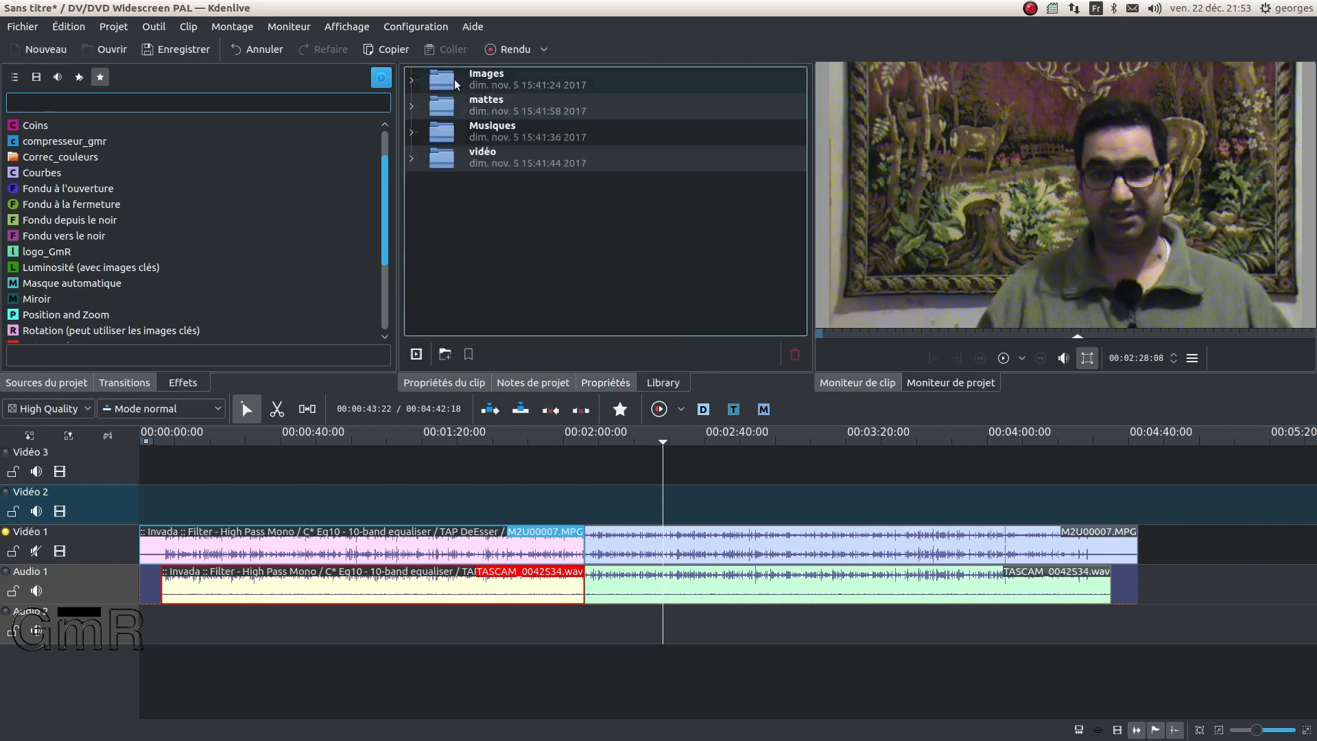
click(414, 78)
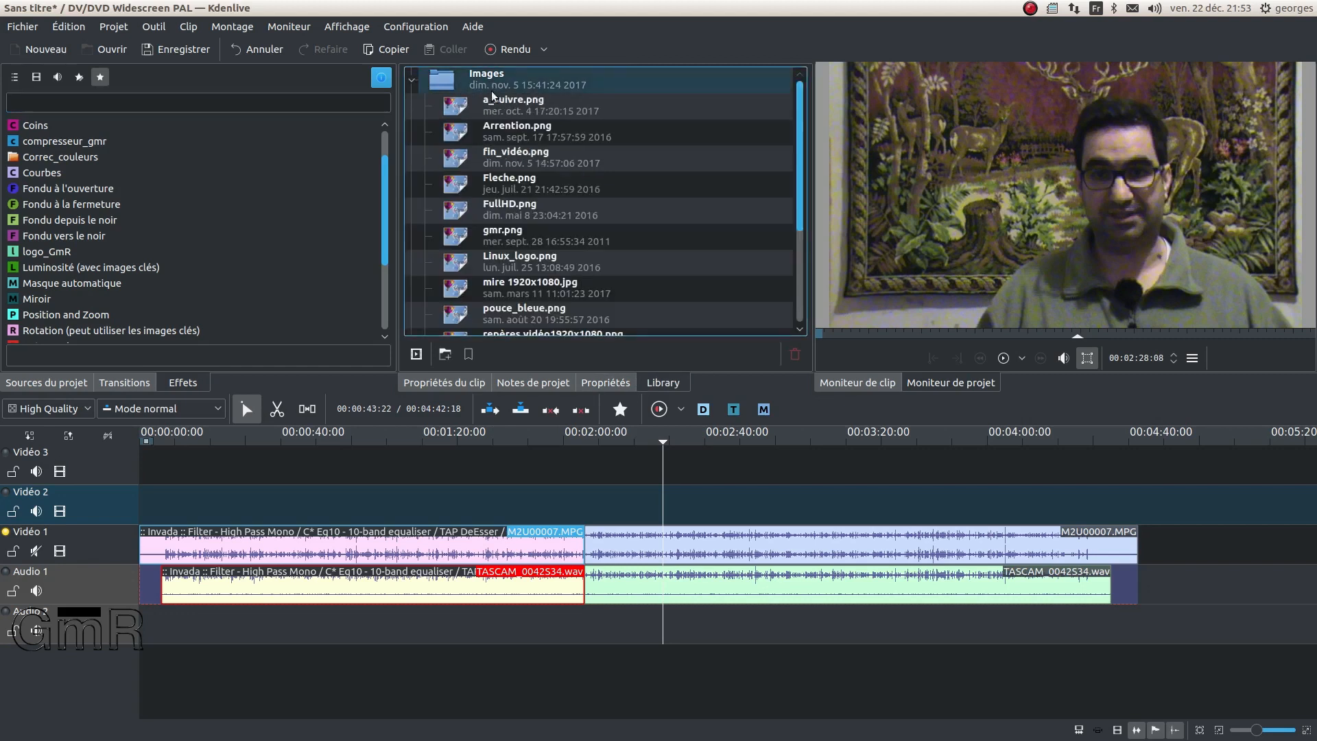
click(515, 232)
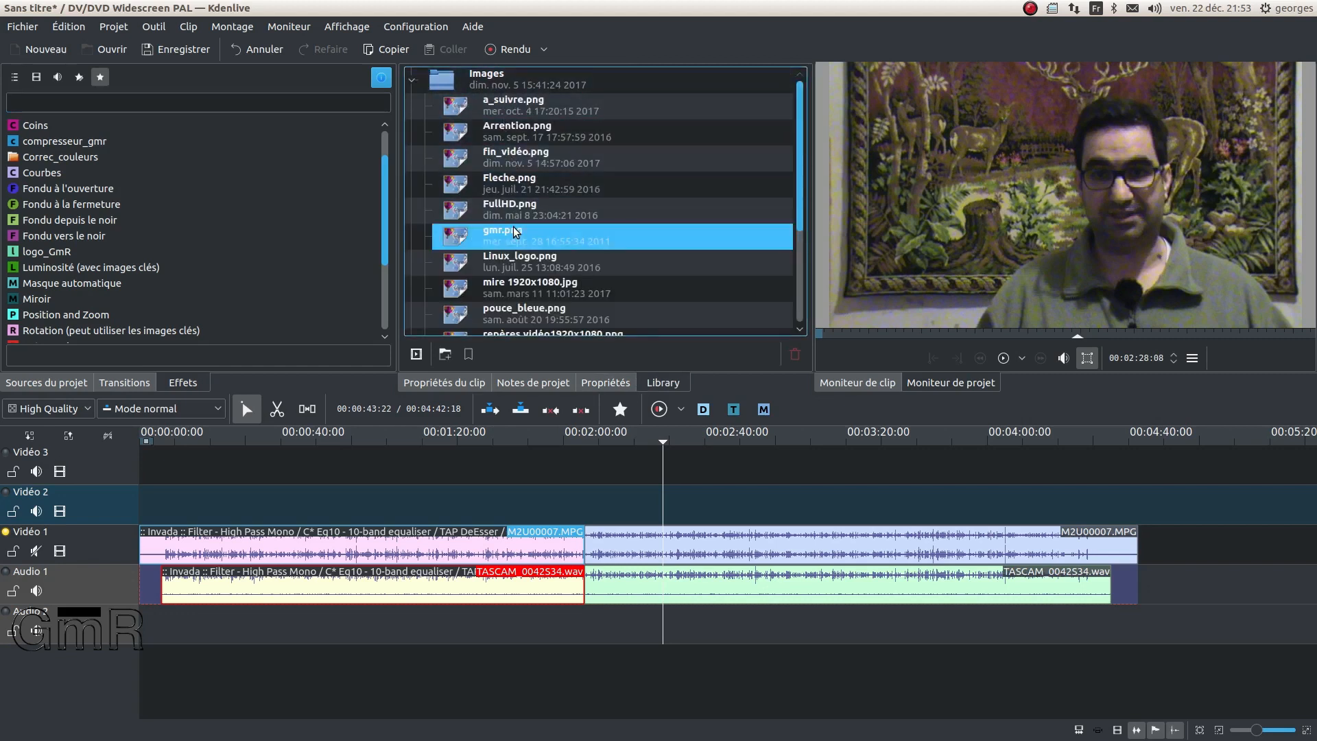
click(54, 380)
drag(489, 232, 81, 240)
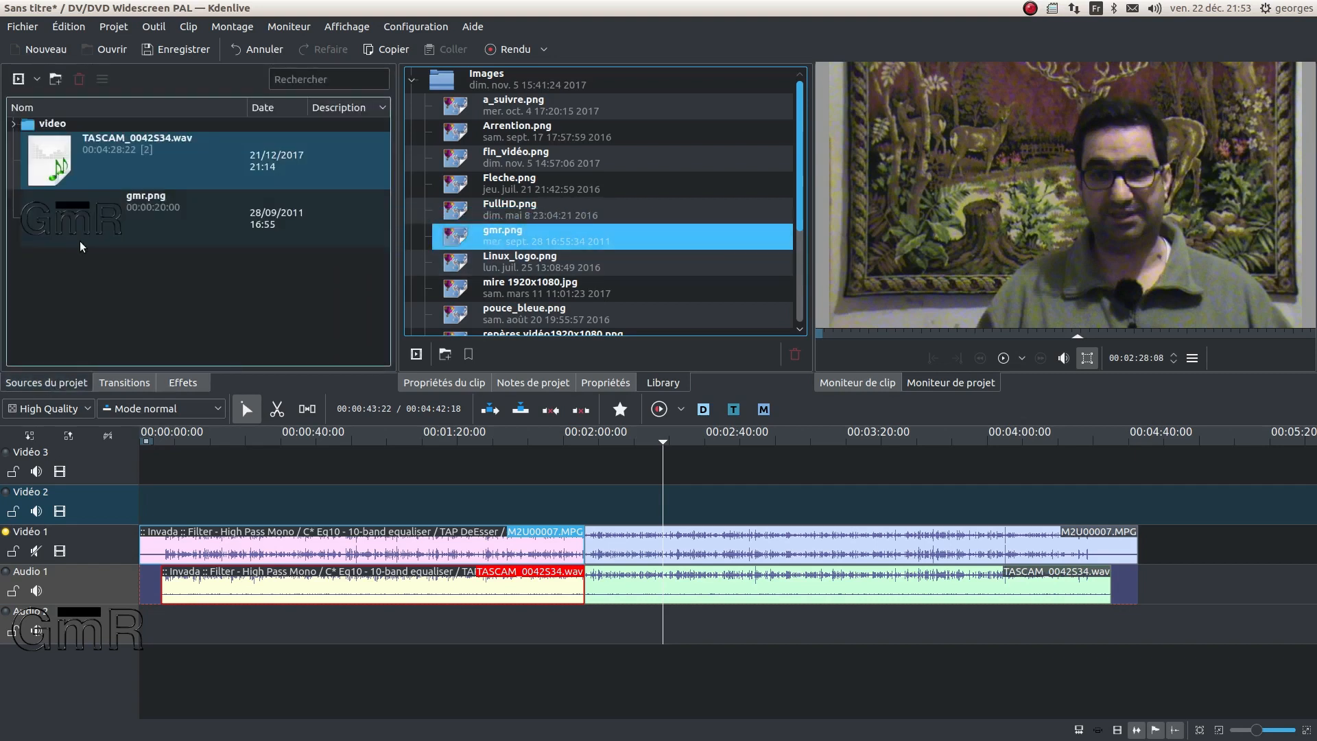
Place gmr.png at the start of the Vidéo 2 track and extend it to the end of the Vidéo 1 clips.
click(103, 218)
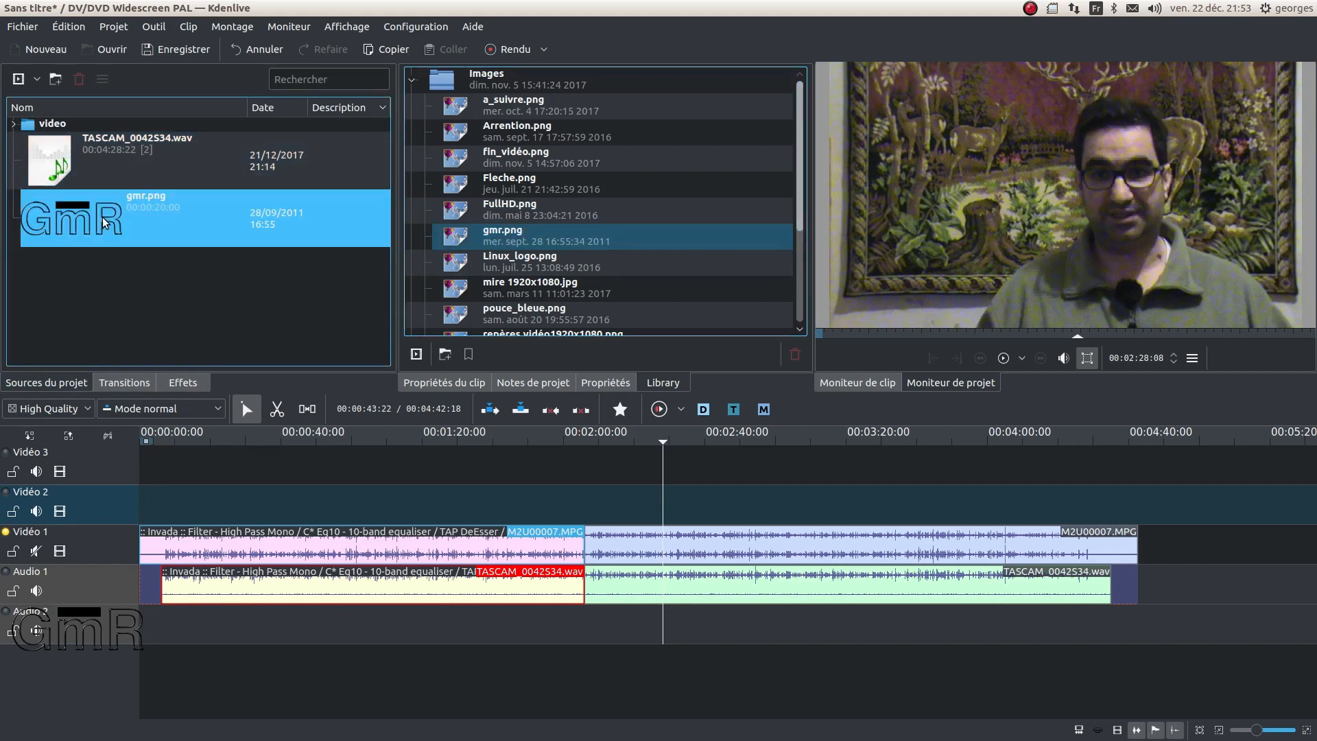
drag(101, 217, 142, 501)
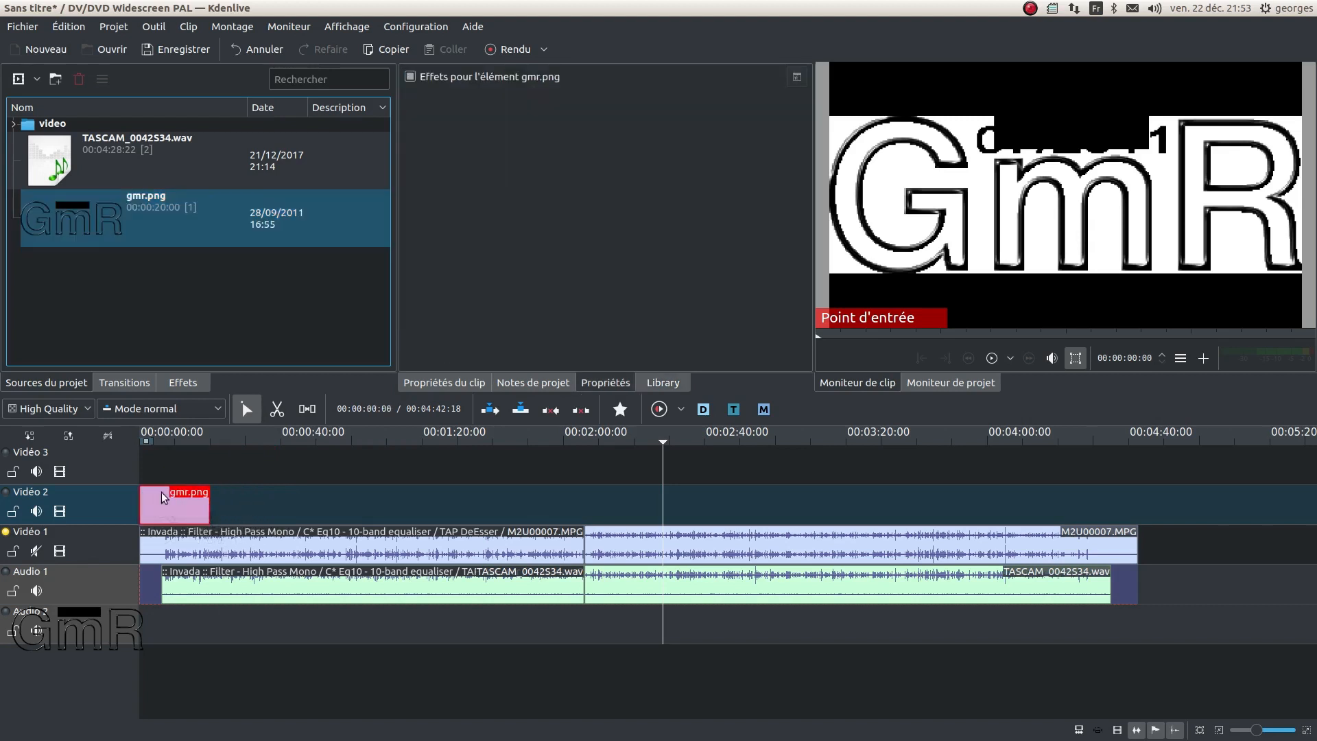
click(199, 500)
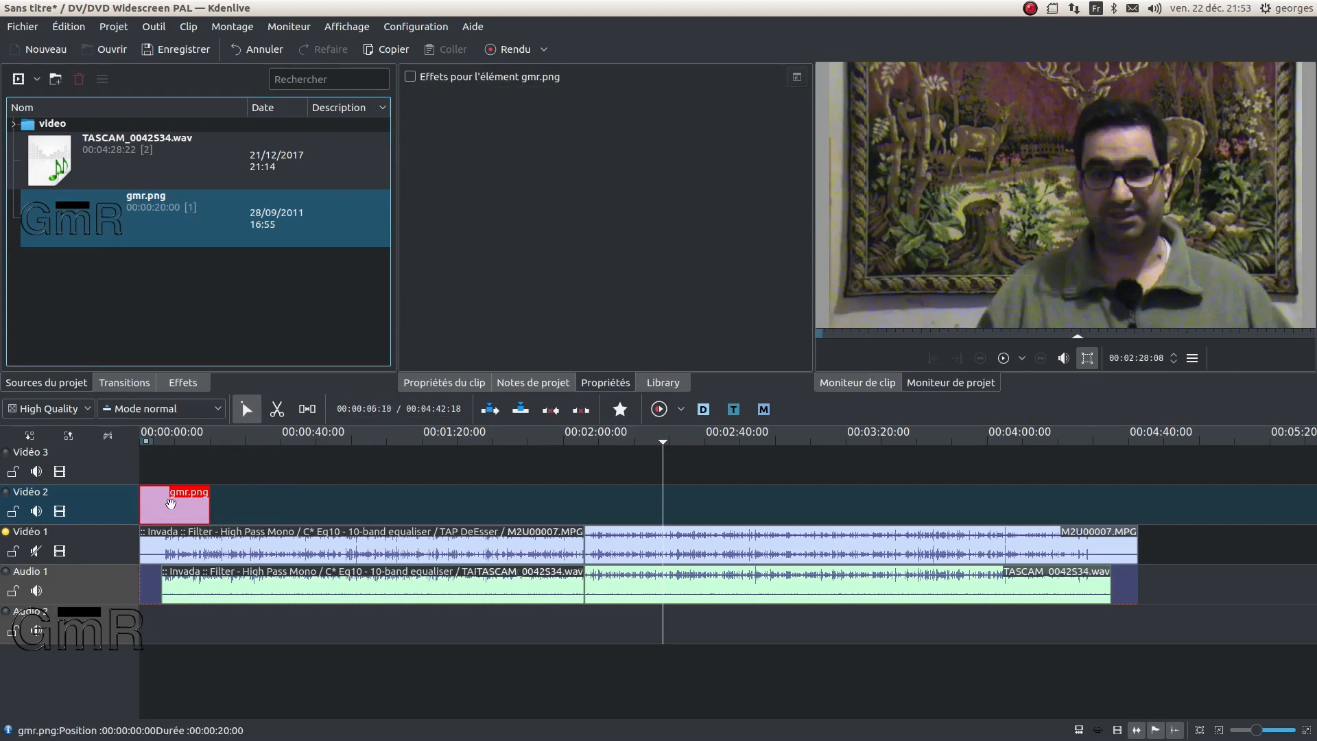
drag(207, 501, 1137, 515)
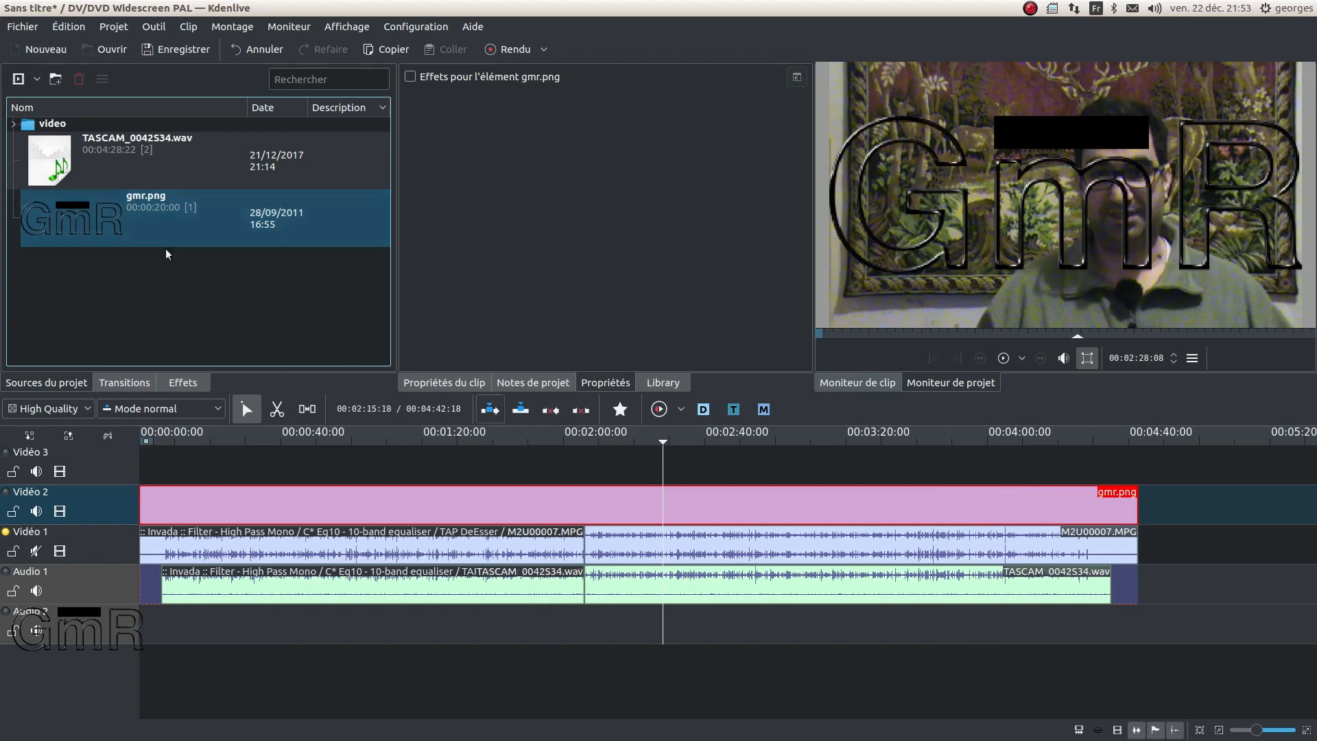
Apply the logo_GmR effect to the gmr.png clip on Vidéo 2 and preview it at about 00:00:29.
click(188, 381)
click(51, 253)
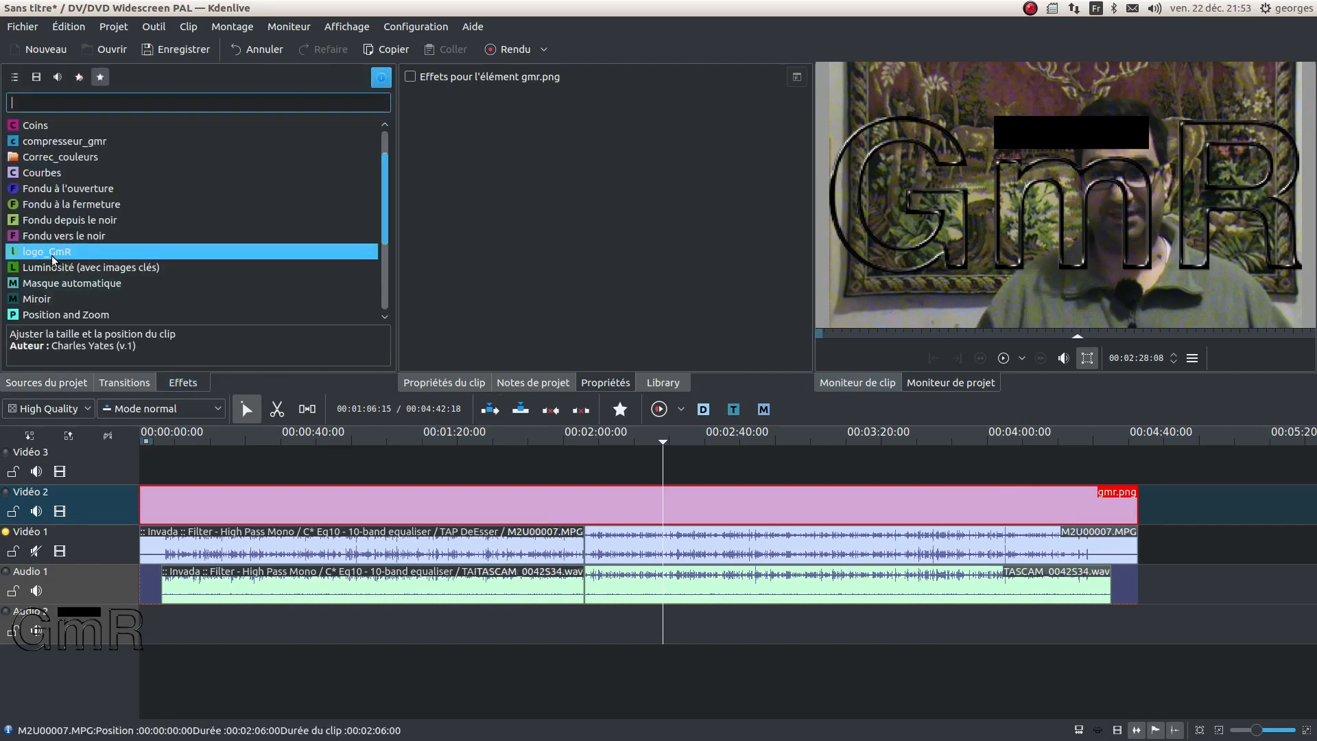
mouse_move(52, 255)
mouse_down()
mouse_move(124, 297)
mouse_move(225, 460)
mouse_move(230, 509)
mouse_up()
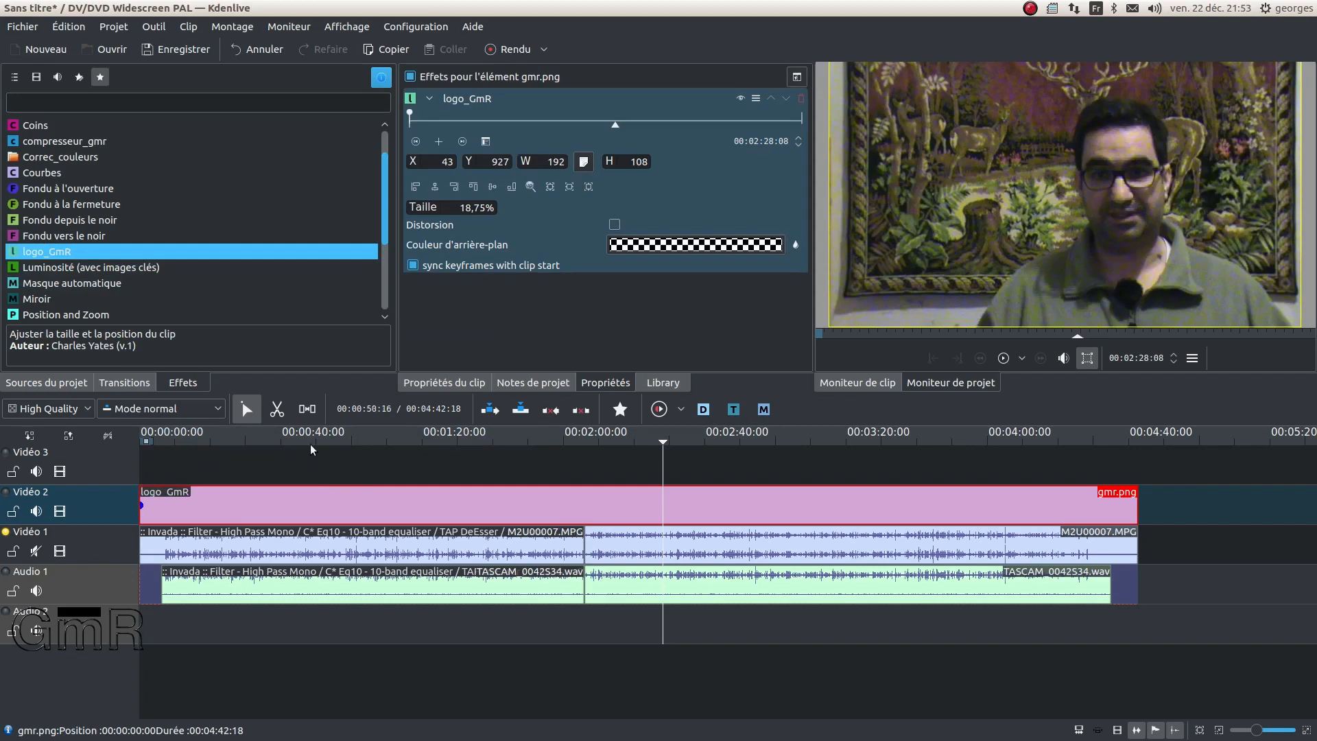
click(243, 442)
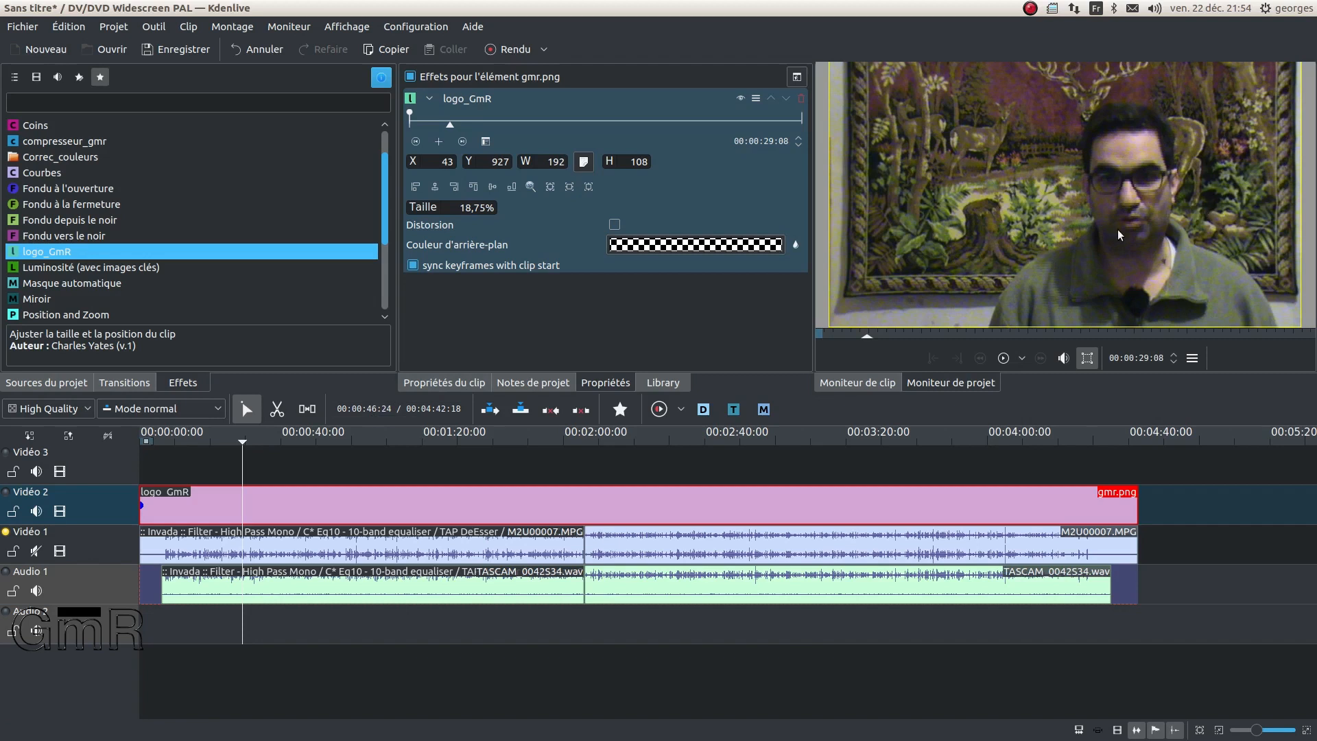
Align the logo in the logo_GmR effect with the left and bottom edges of the video frame.
click(98, 332)
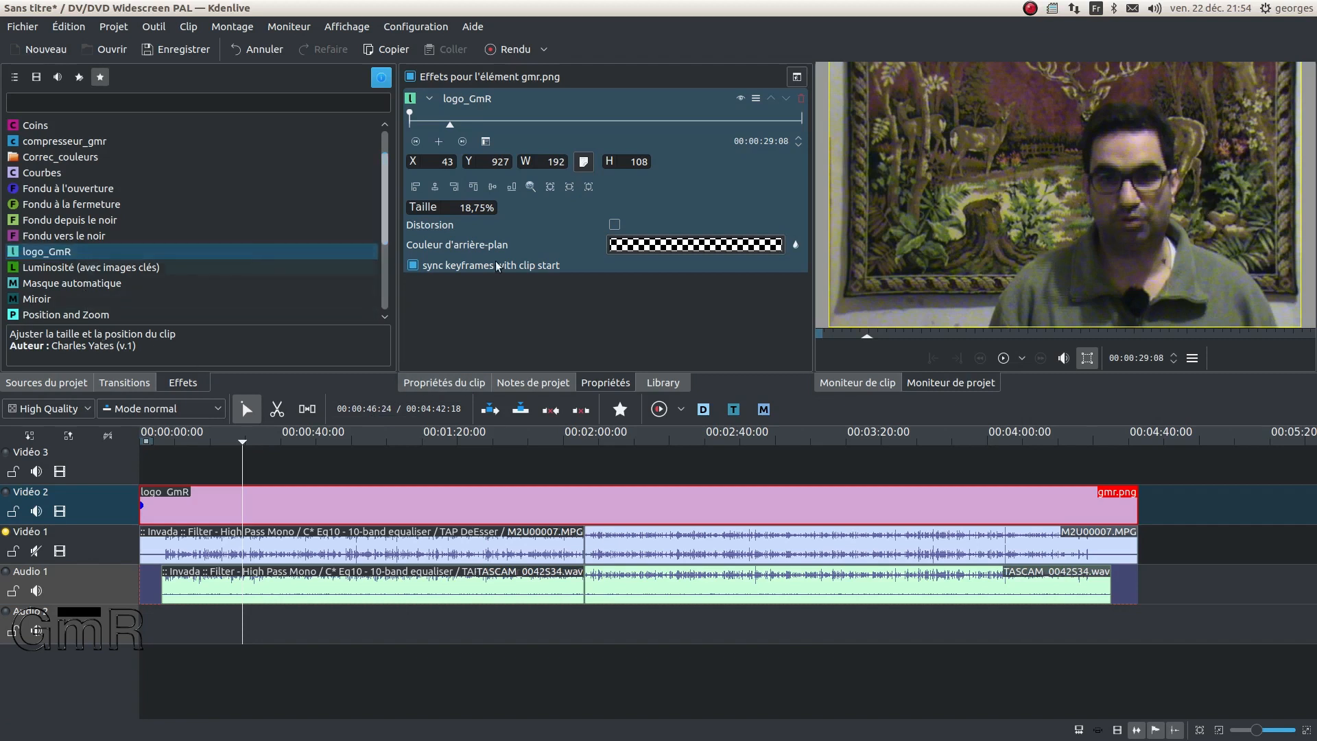
click(418, 187)
click(510, 190)
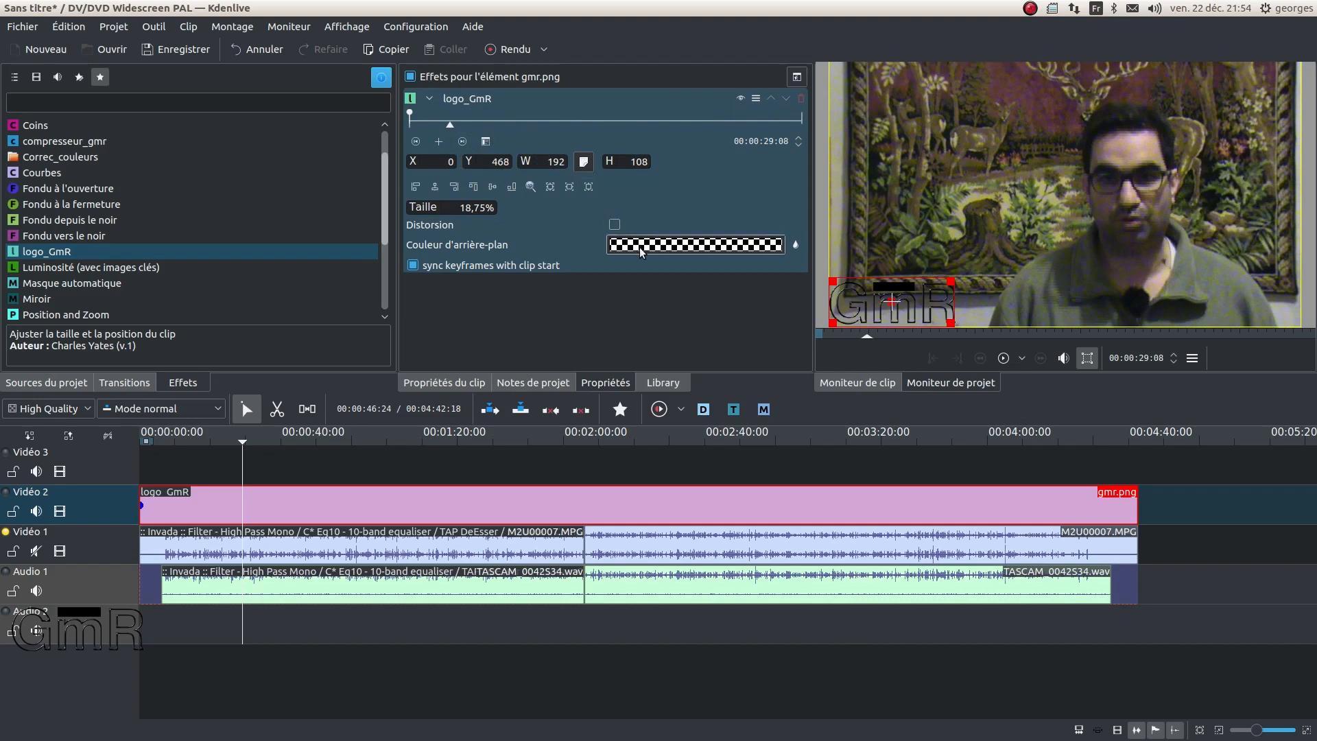
click(772, 242)
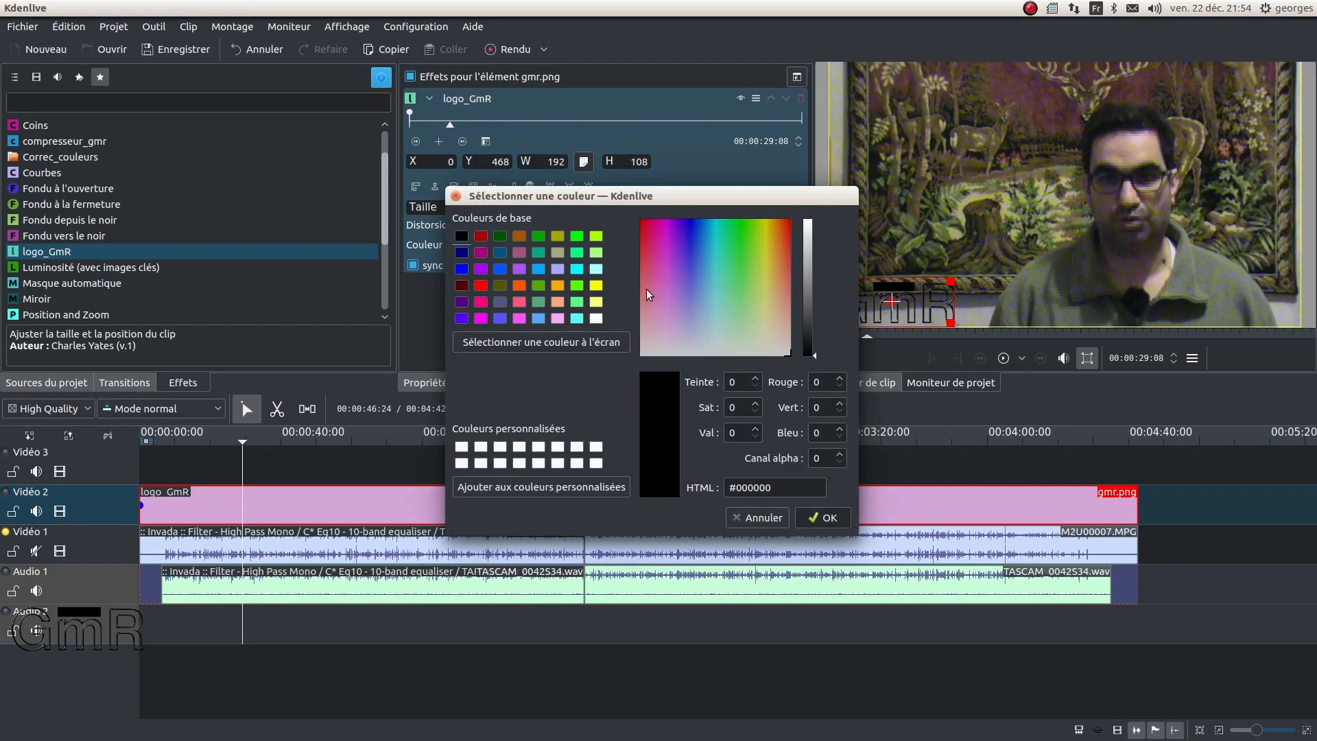
click(767, 519)
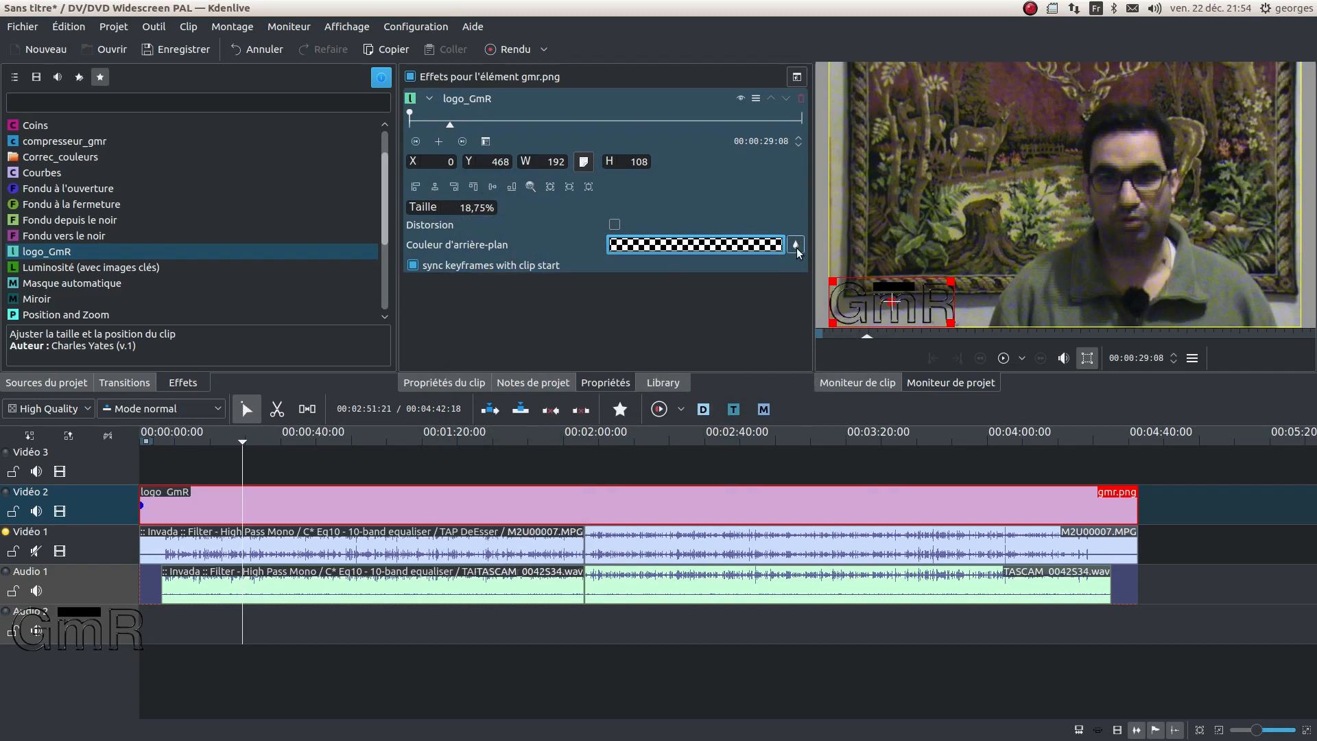
click(614, 225)
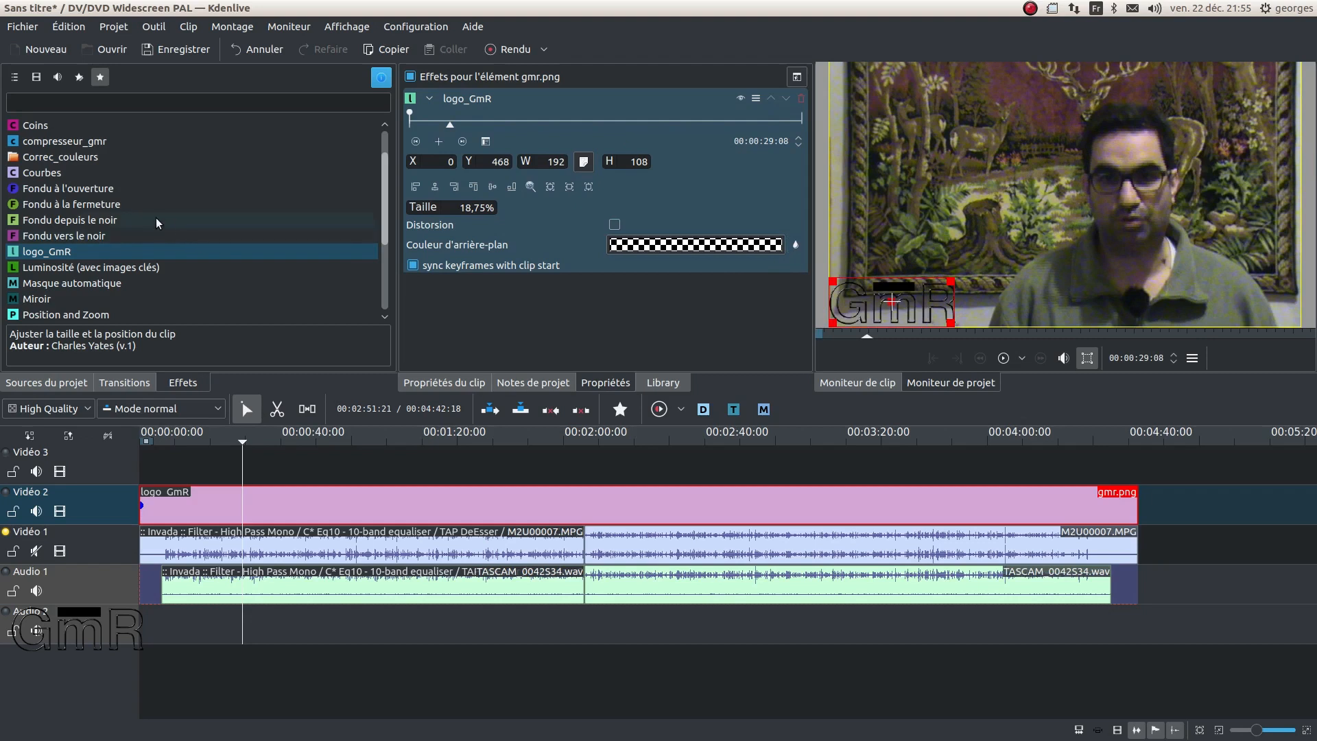
scroll(149, 217, down, 1)
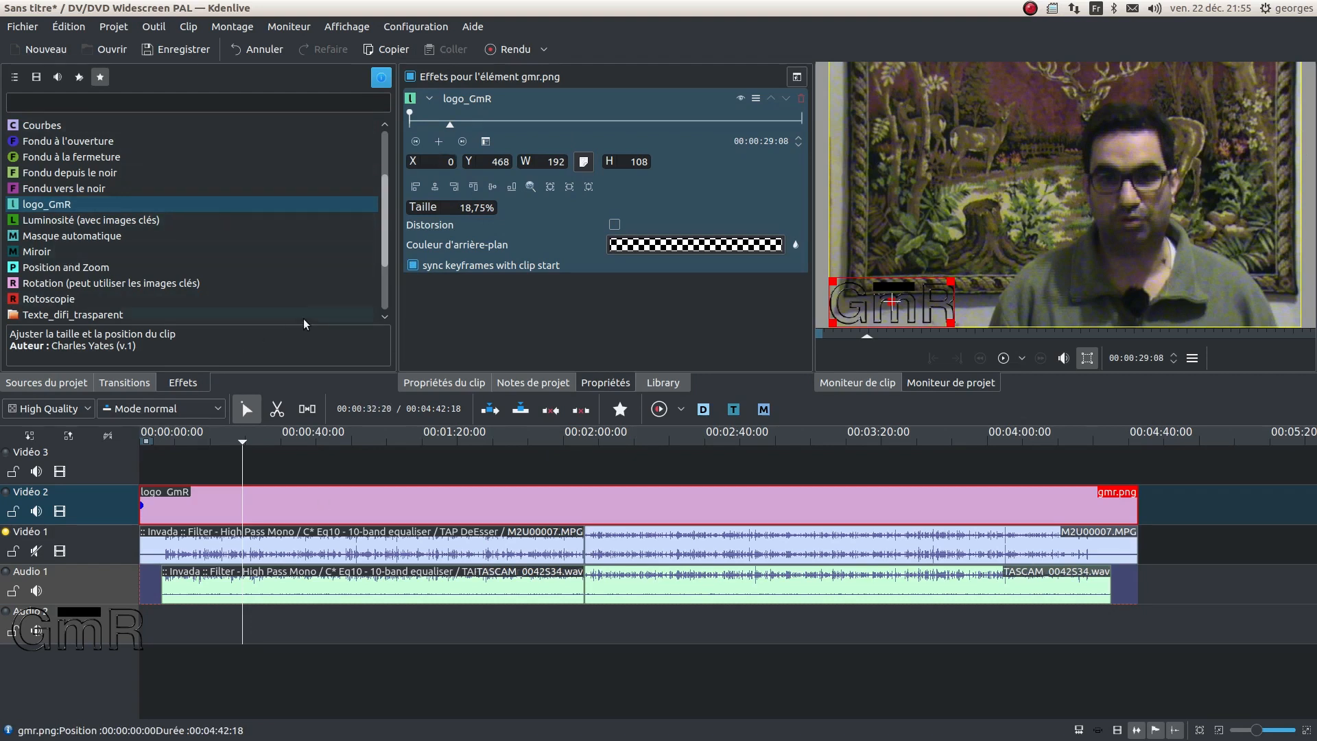
scroll(209, 213, down, 1)
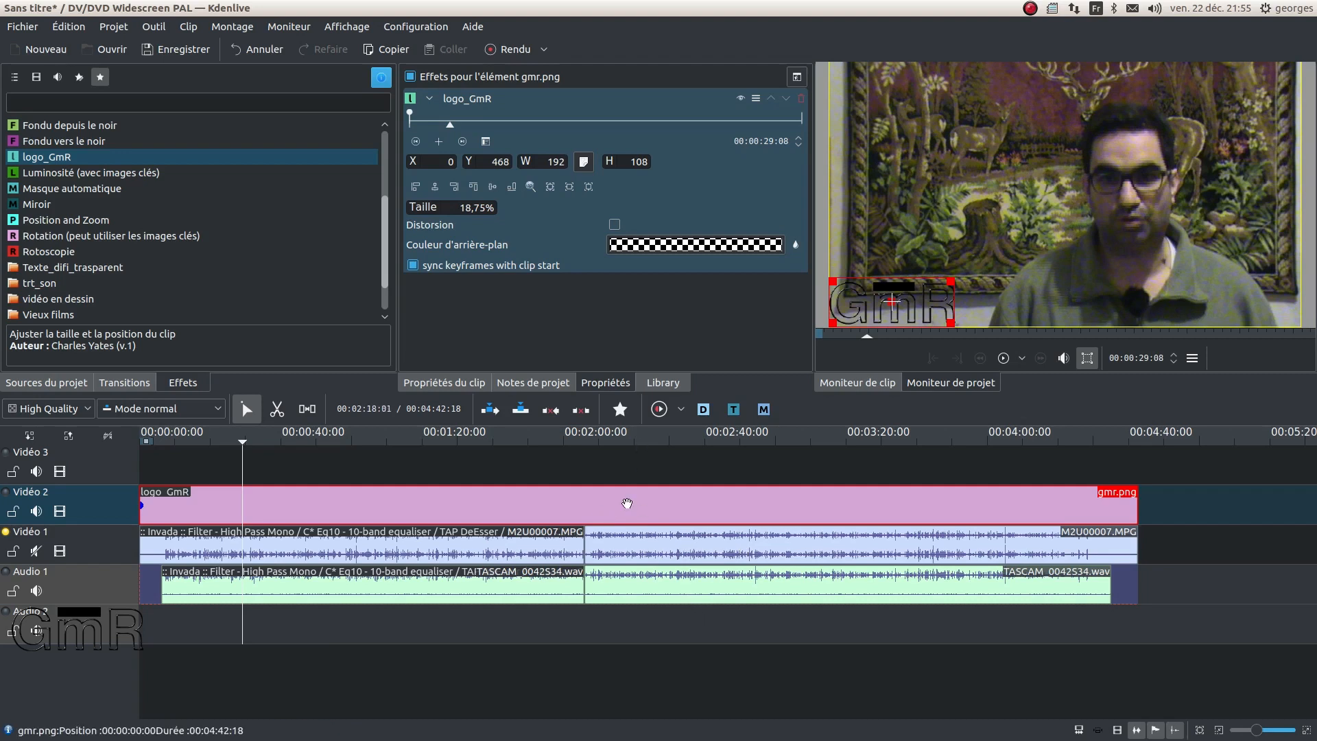
Move gmr.png to Vidéo 3, the first clip group up to Vidéo 2 and Vidéo 1, and the second group to Audio 1 and Audio 2.
drag(622, 501, 621, 468)
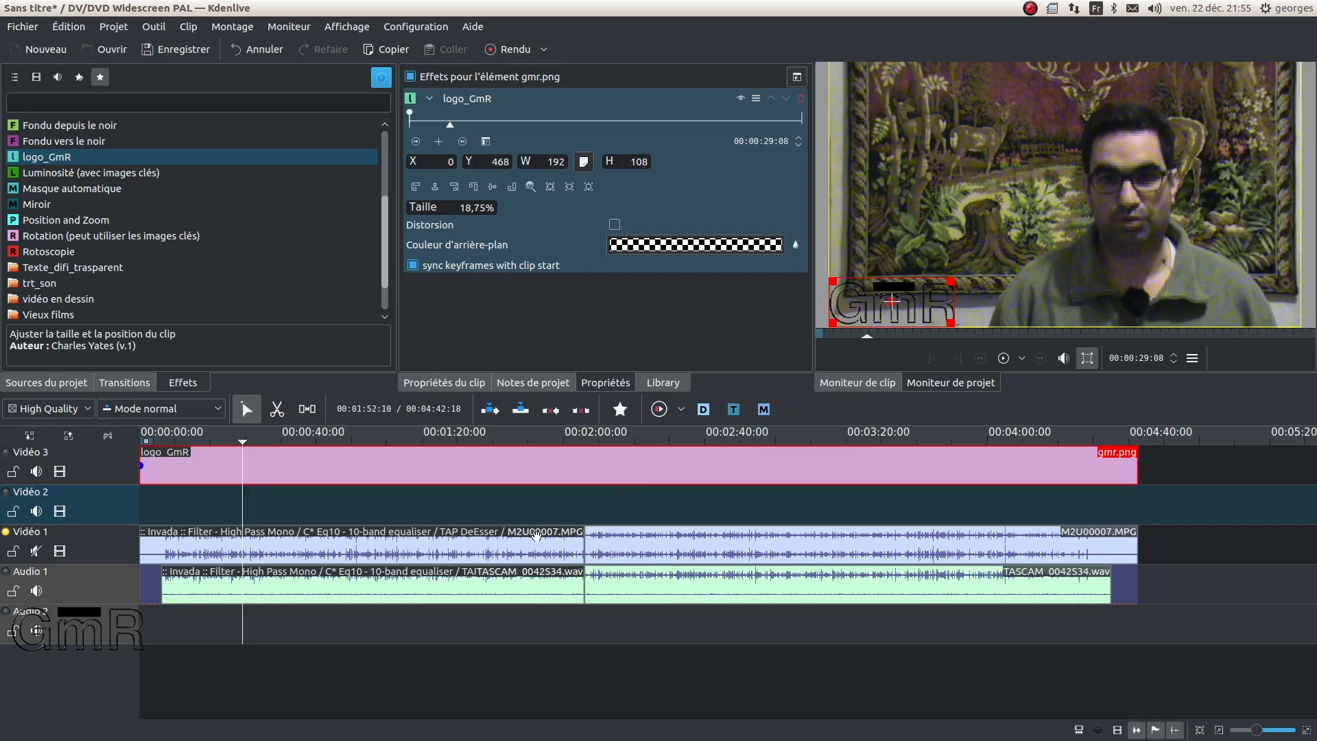
drag(541, 529, 546, 511)
drag(654, 553, 664, 588)
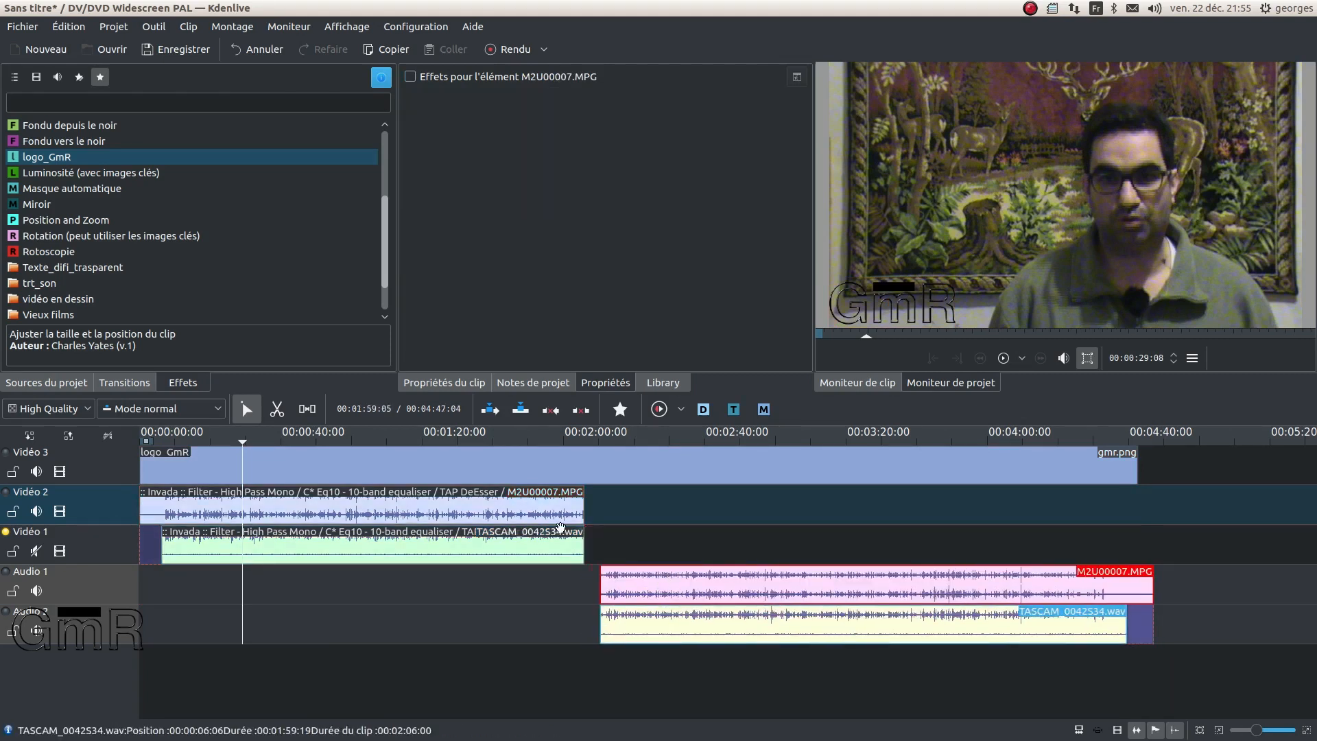
Ungroup the first half's clips and move its TASCAM_0042S34.wav clip to the start of Audio 2.
click(501, 547)
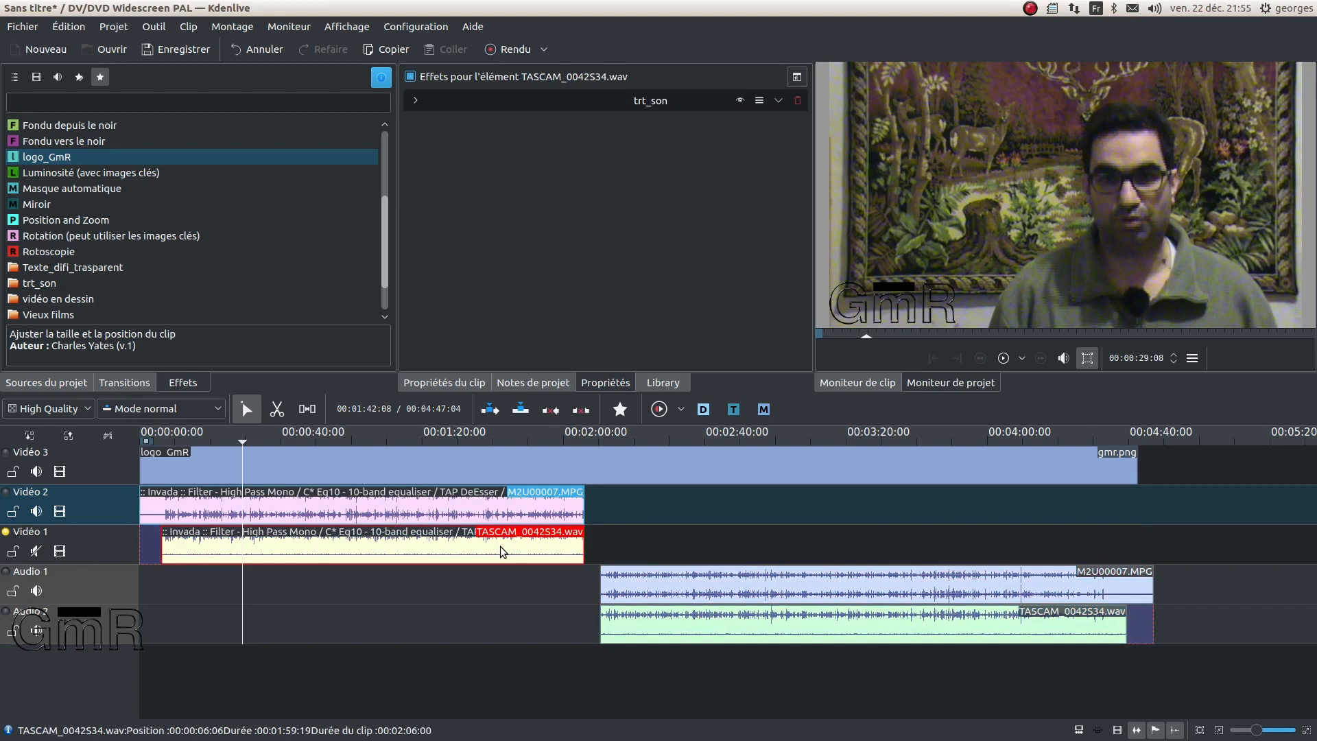
right_click(500, 546)
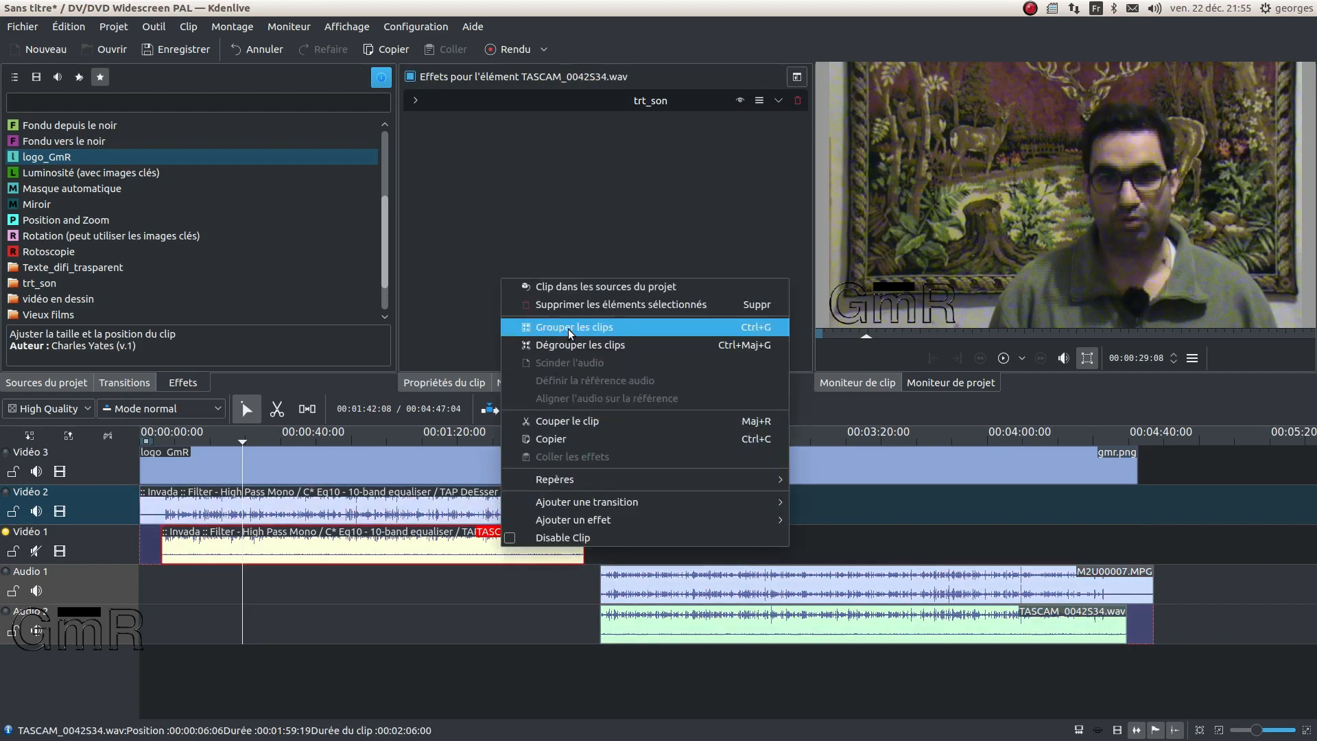
click(569, 347)
drag(455, 543, 433, 622)
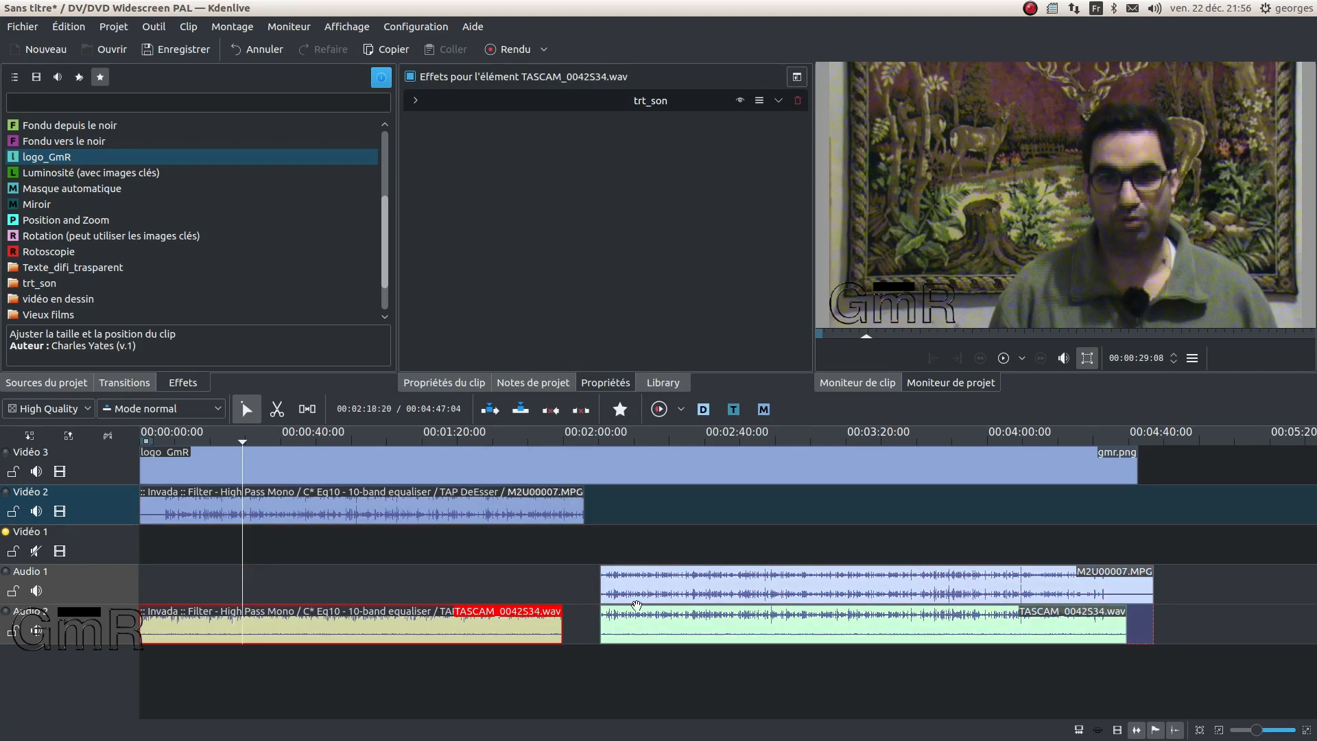
Overlap the M2U00007.MPG halves by butting the second clip group against the first audio half and moving the first video half to Vidéo 1.
drag(644, 623, 597, 624)
drag(541, 491, 540, 530)
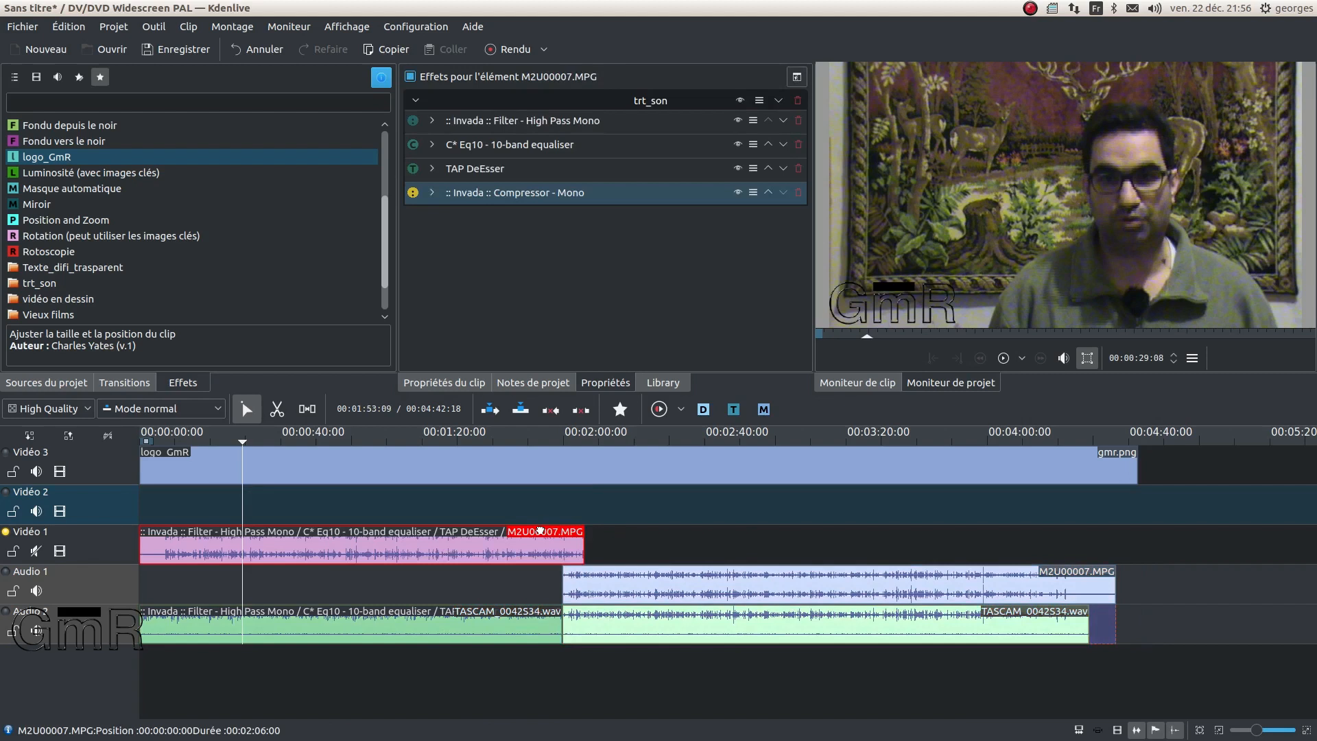
click(576, 572)
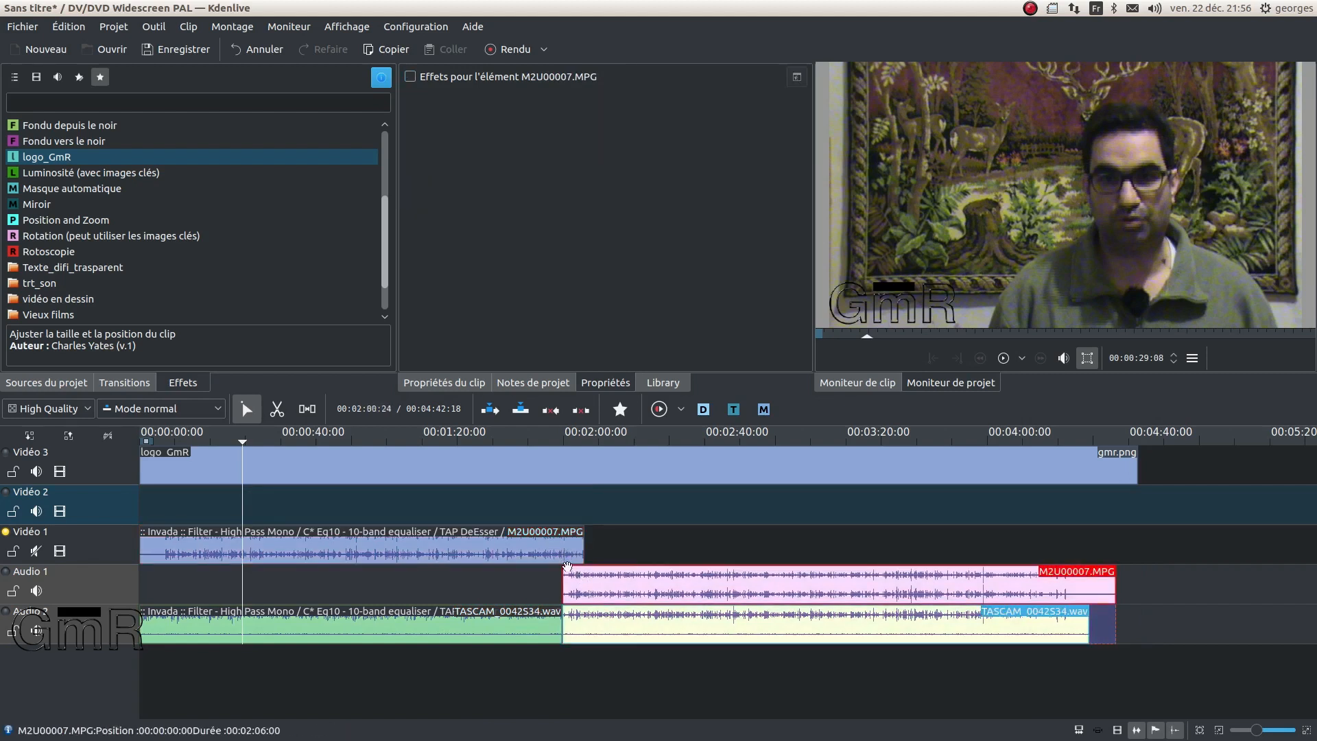
drag(556, 438, 569, 443)
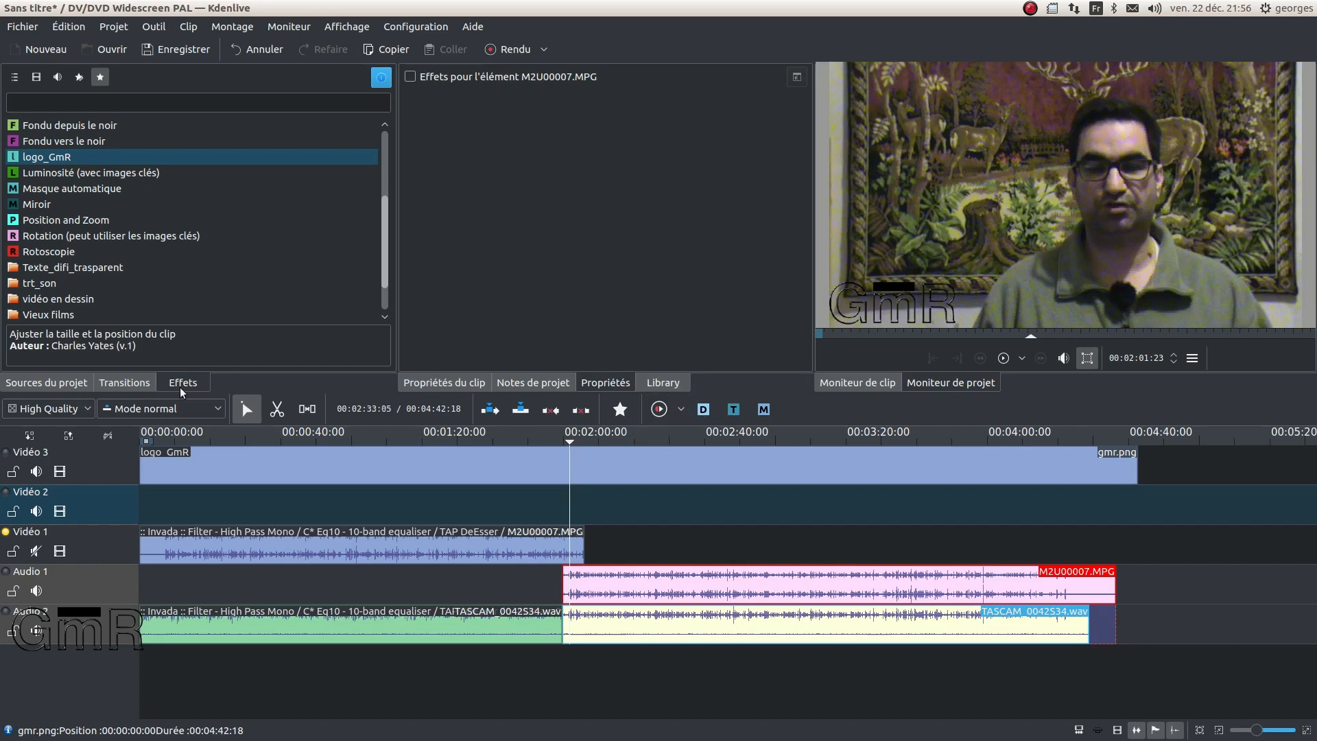
click(137, 380)
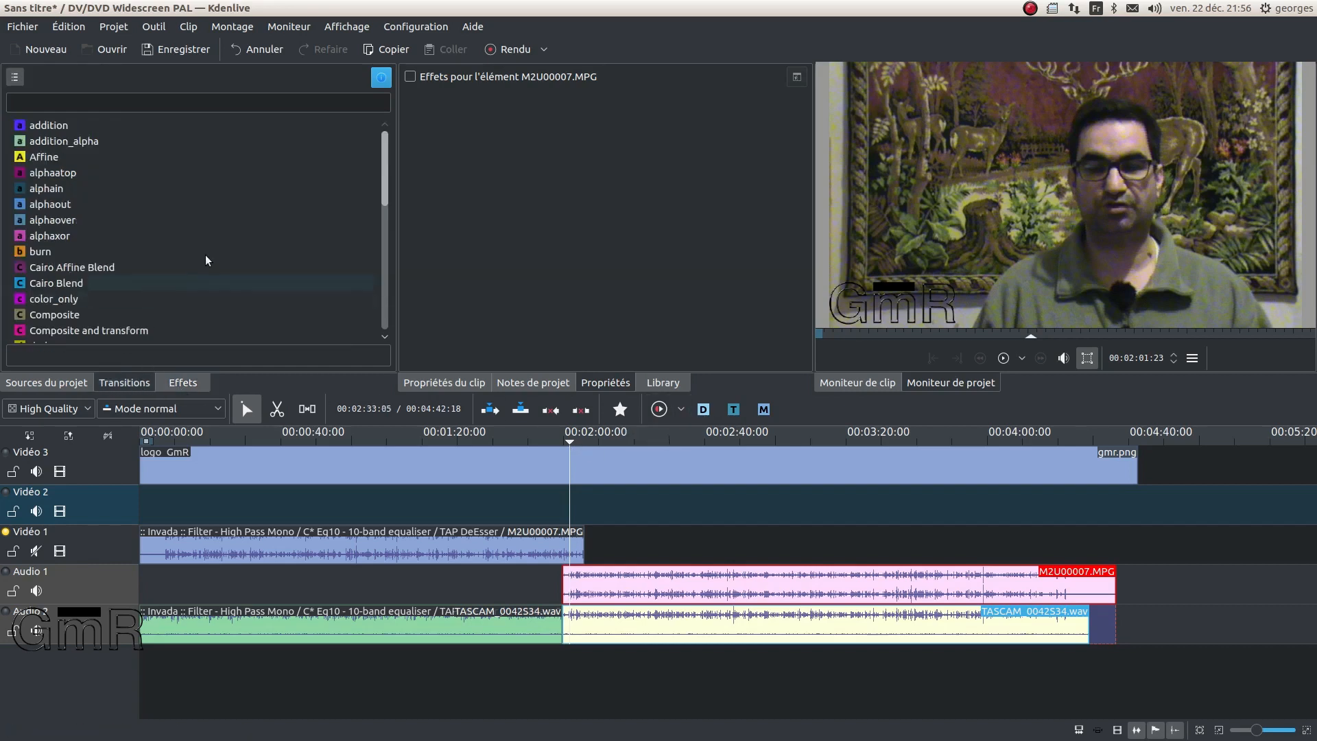
click(405, 30)
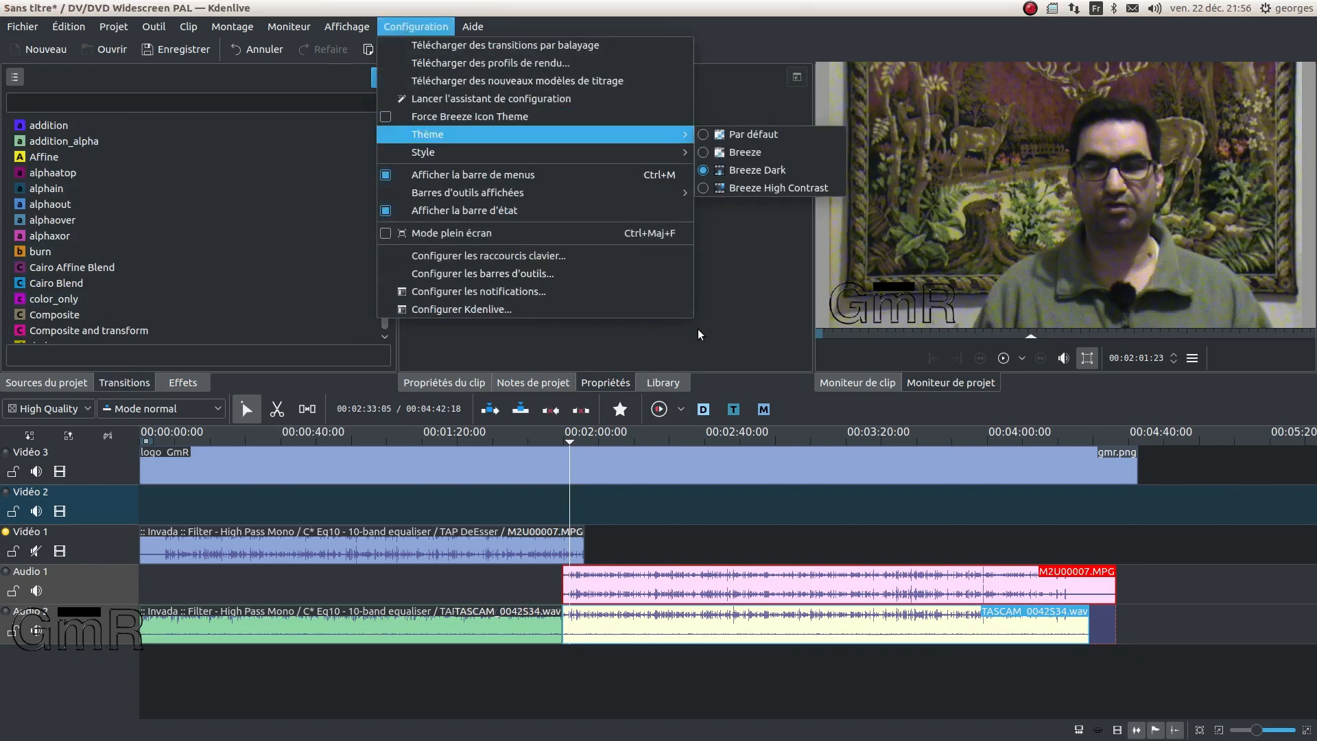
click(722, 329)
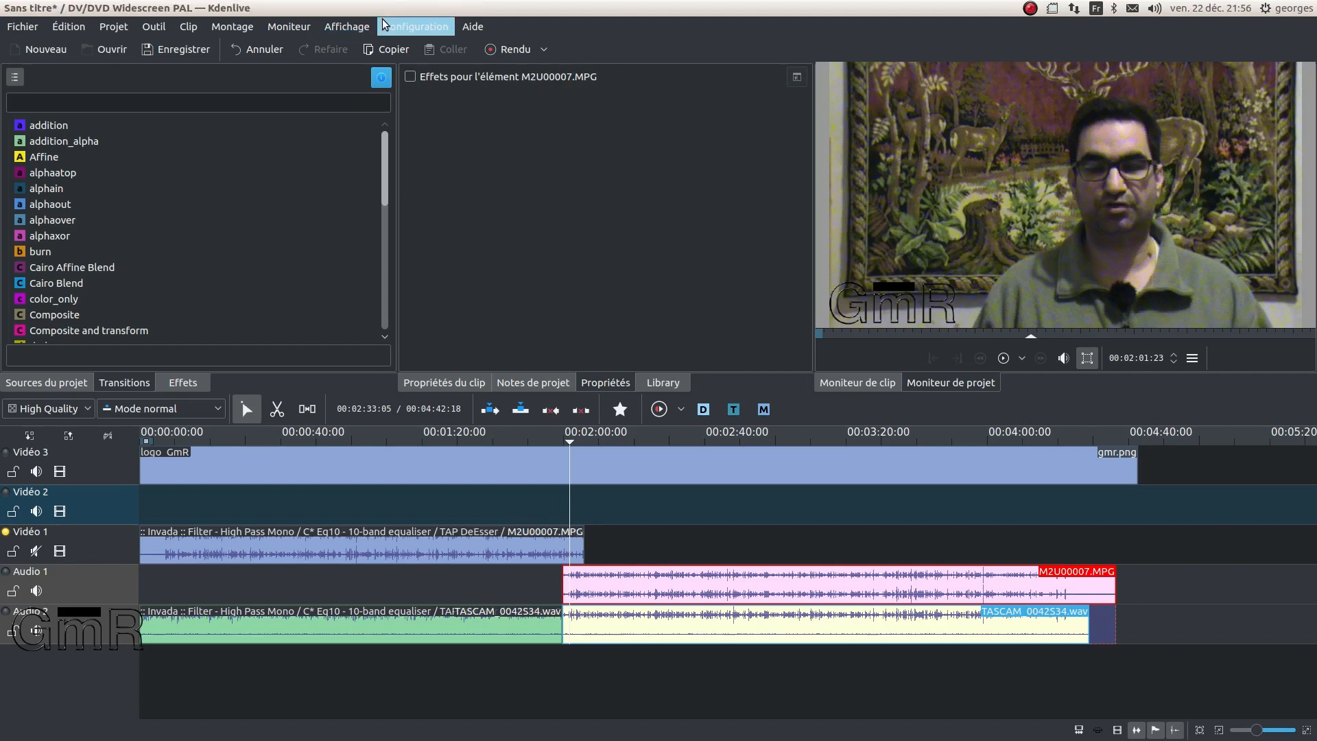
click(412, 26)
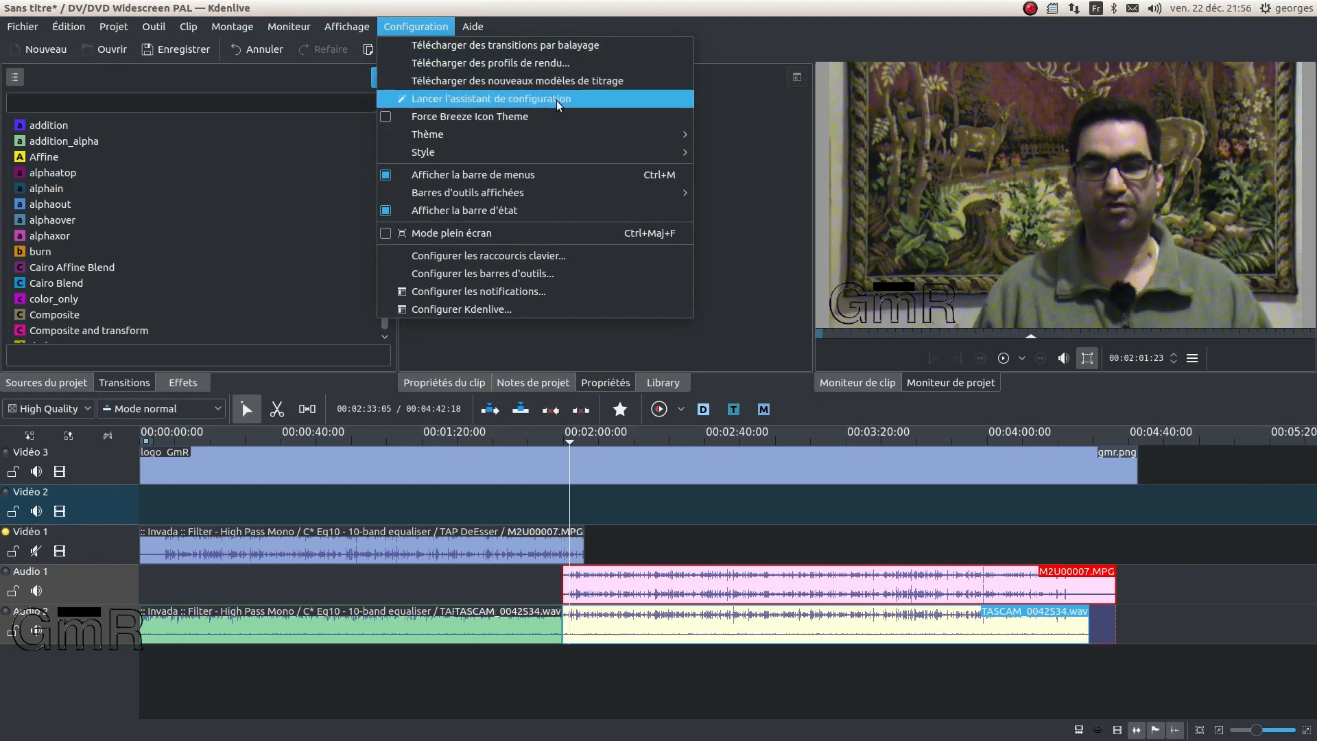
click(697, 368)
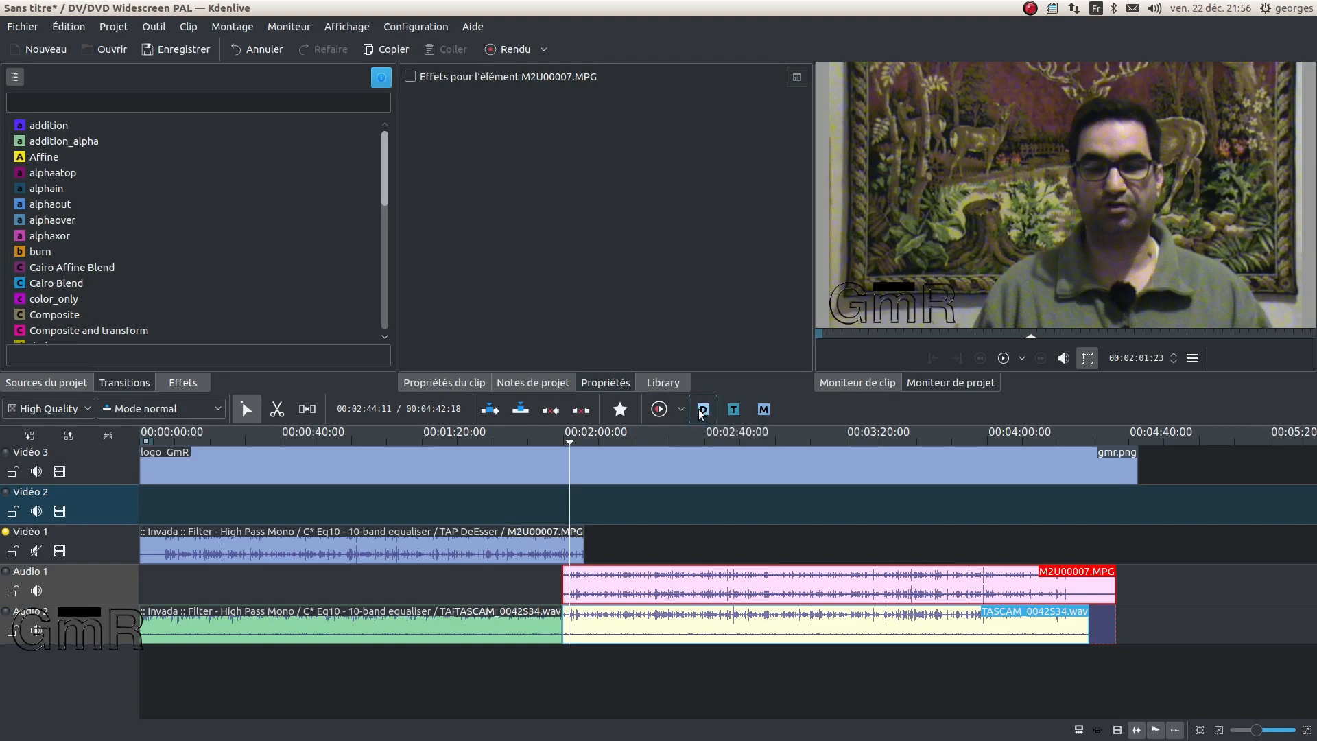
click(733, 412)
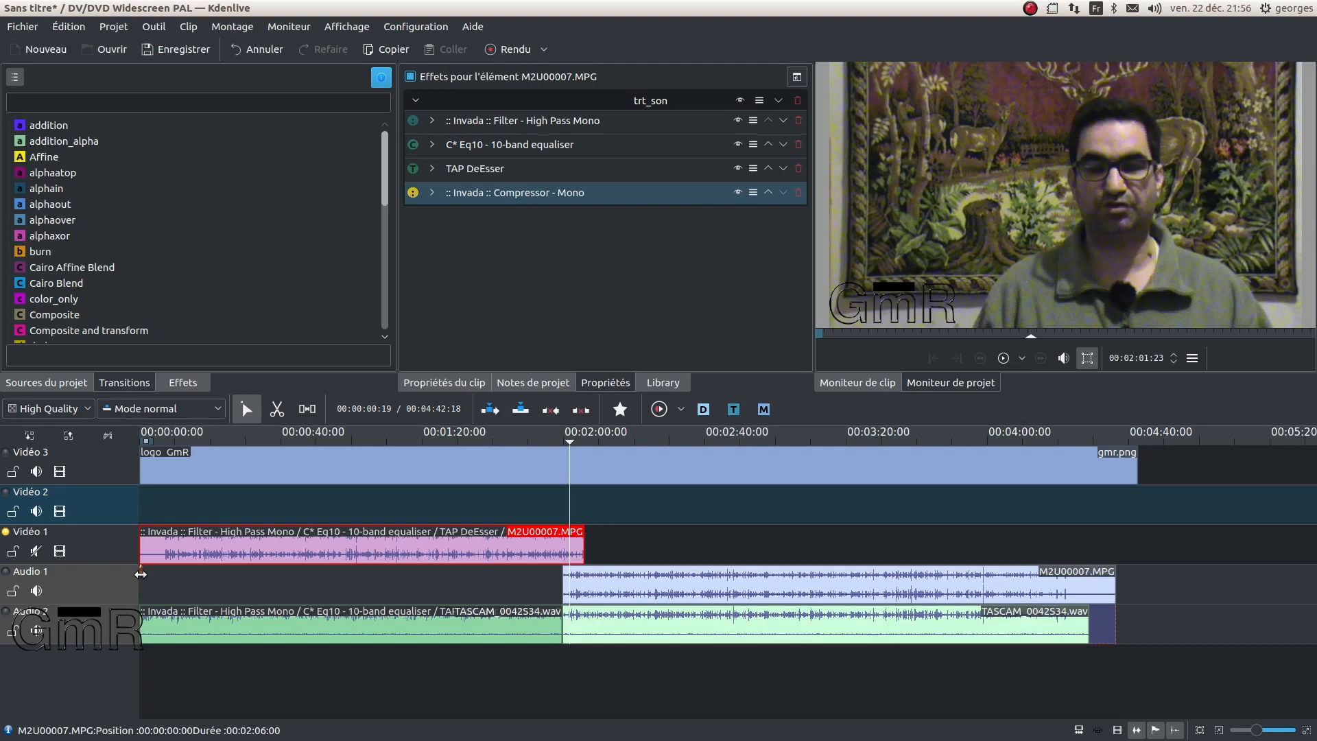
Add a Transition par balayage to the first M2U00007.MPG half and move it to where the second half starts.
drag(141, 573, 160, 573)
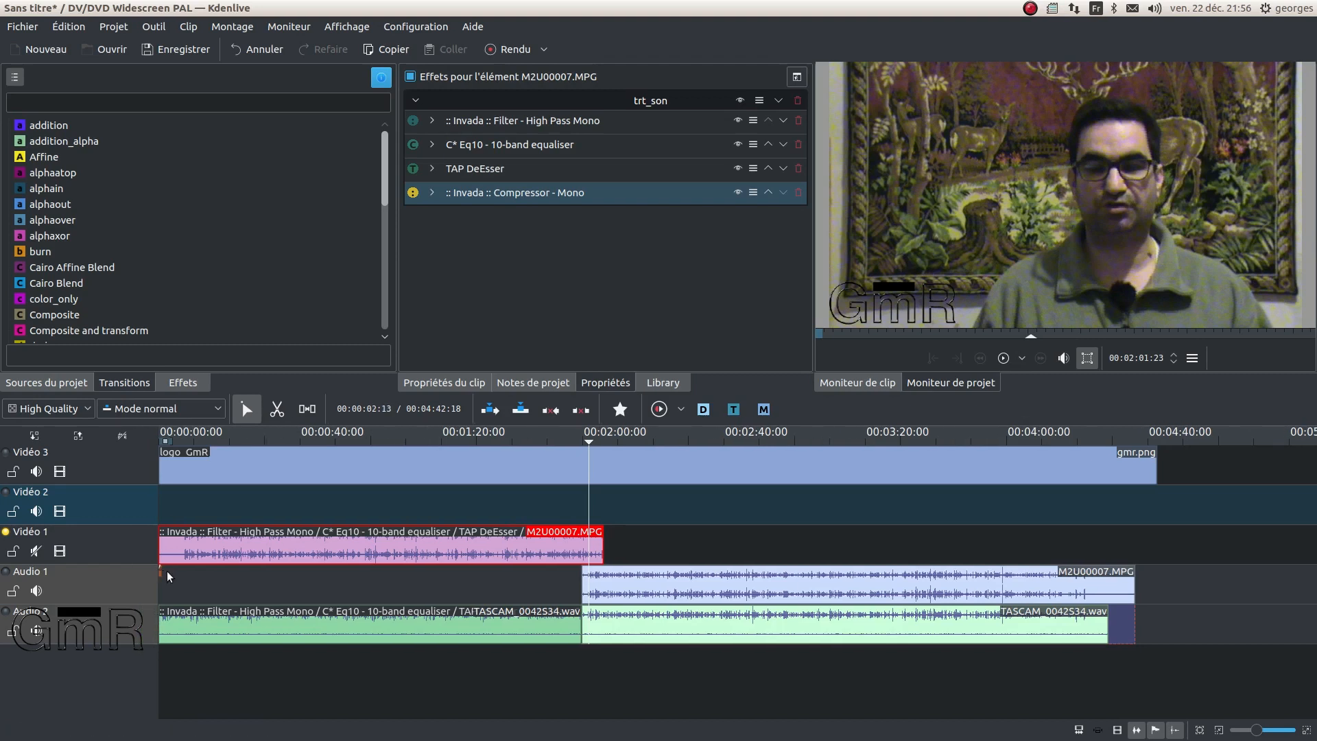
scroll(160, 569, up, 3)
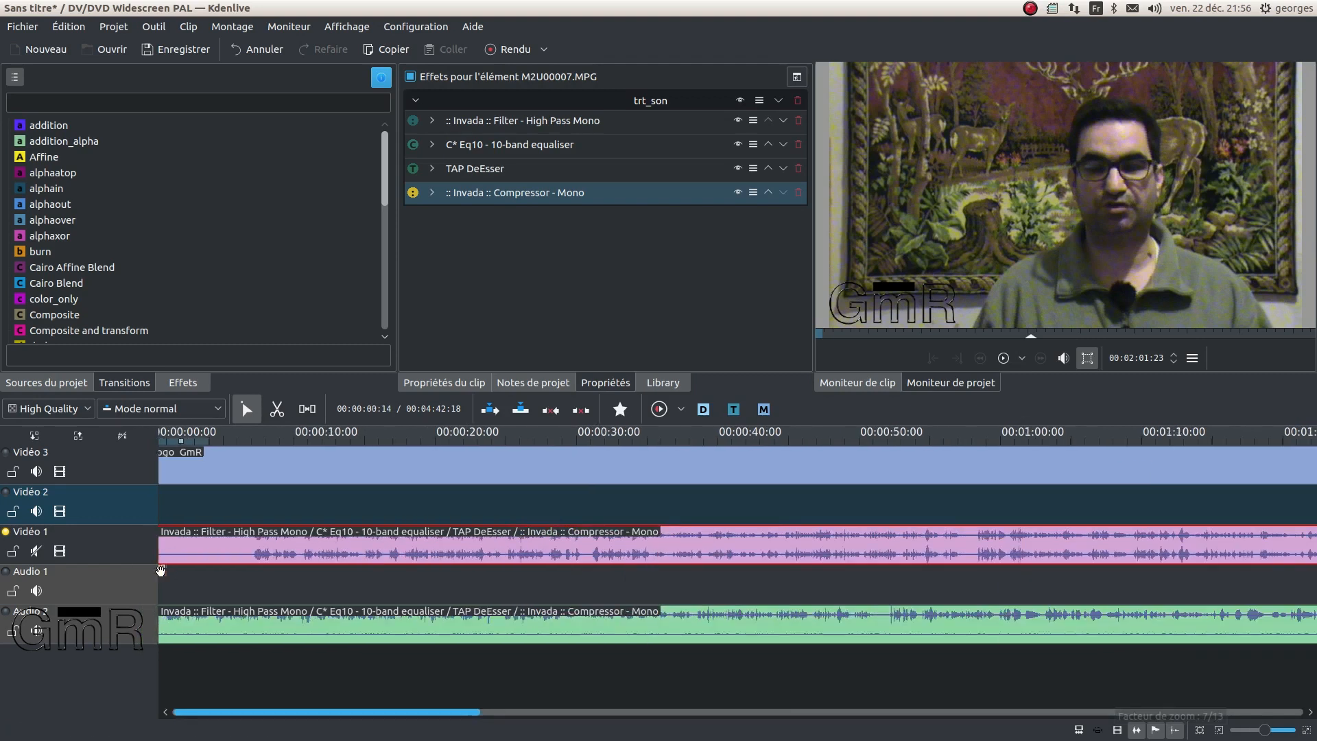
drag(166, 571, 1051, 560)
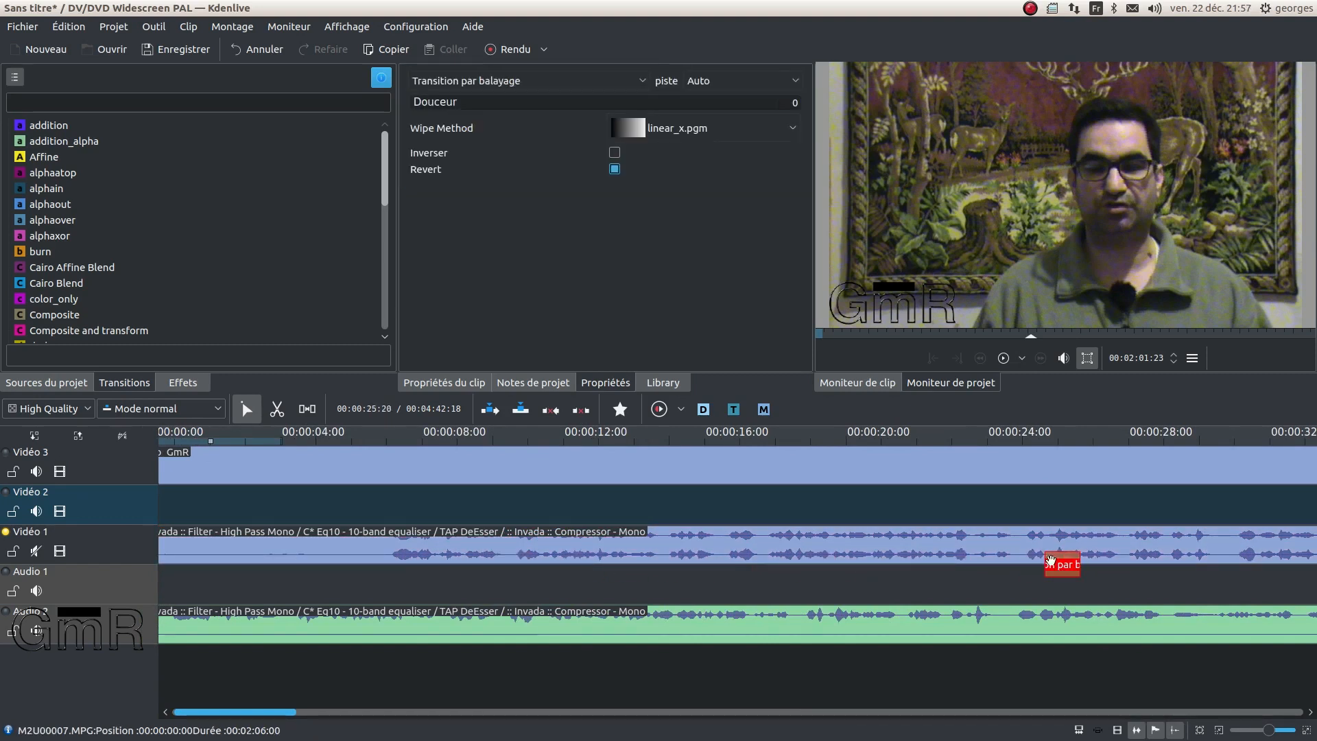
scroll(956, 567, down, 2)
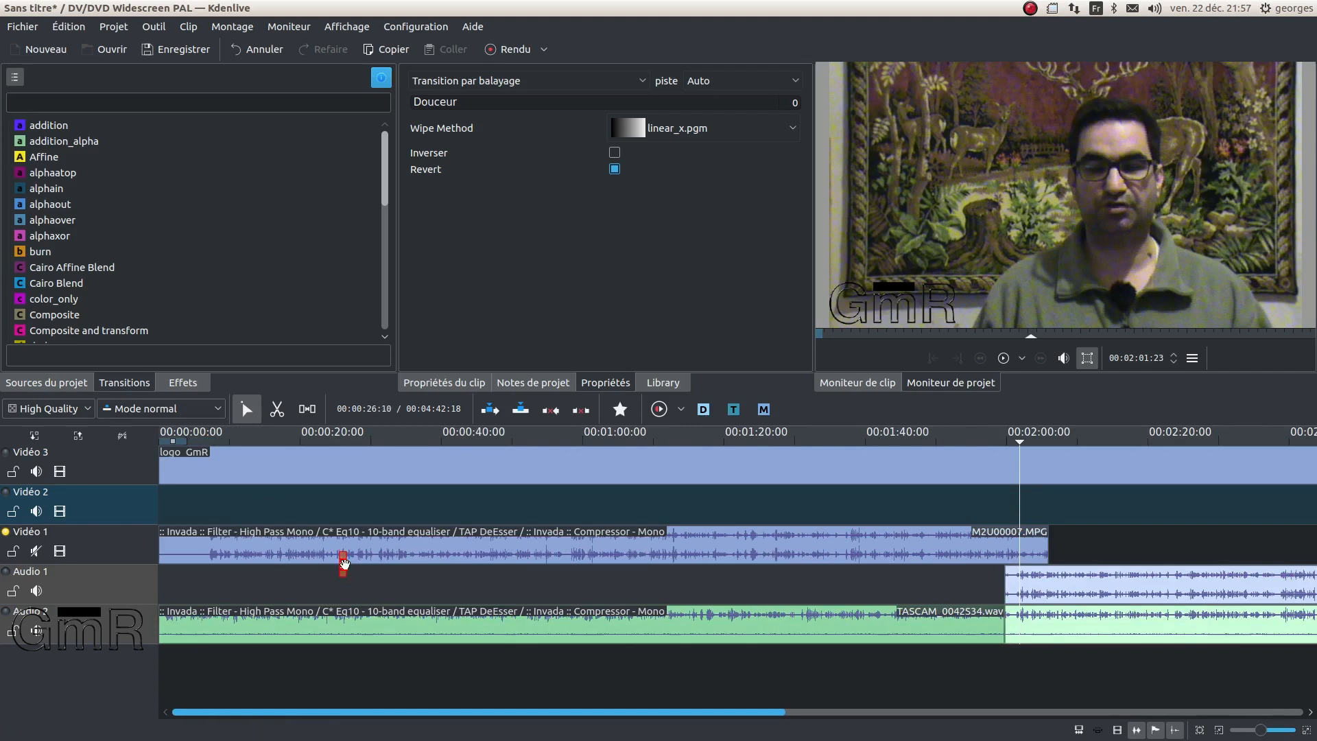
drag(344, 564, 1008, 574)
Extend the wipe transition over the whole overlap, up to the end of the first M2U00007.MPG half.
scroll(1015, 575, up, 4)
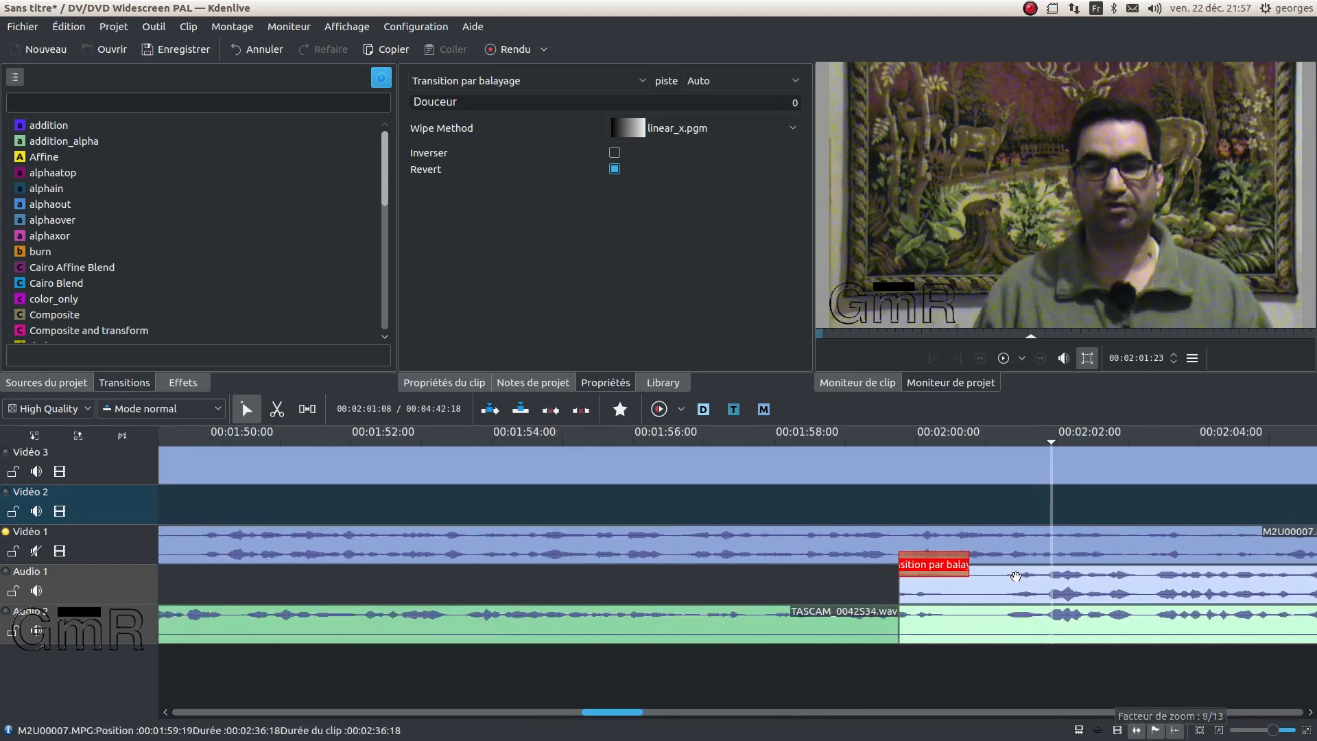
drag(899, 569, 1286, 557)
scroll(1283, 556, down, 9)
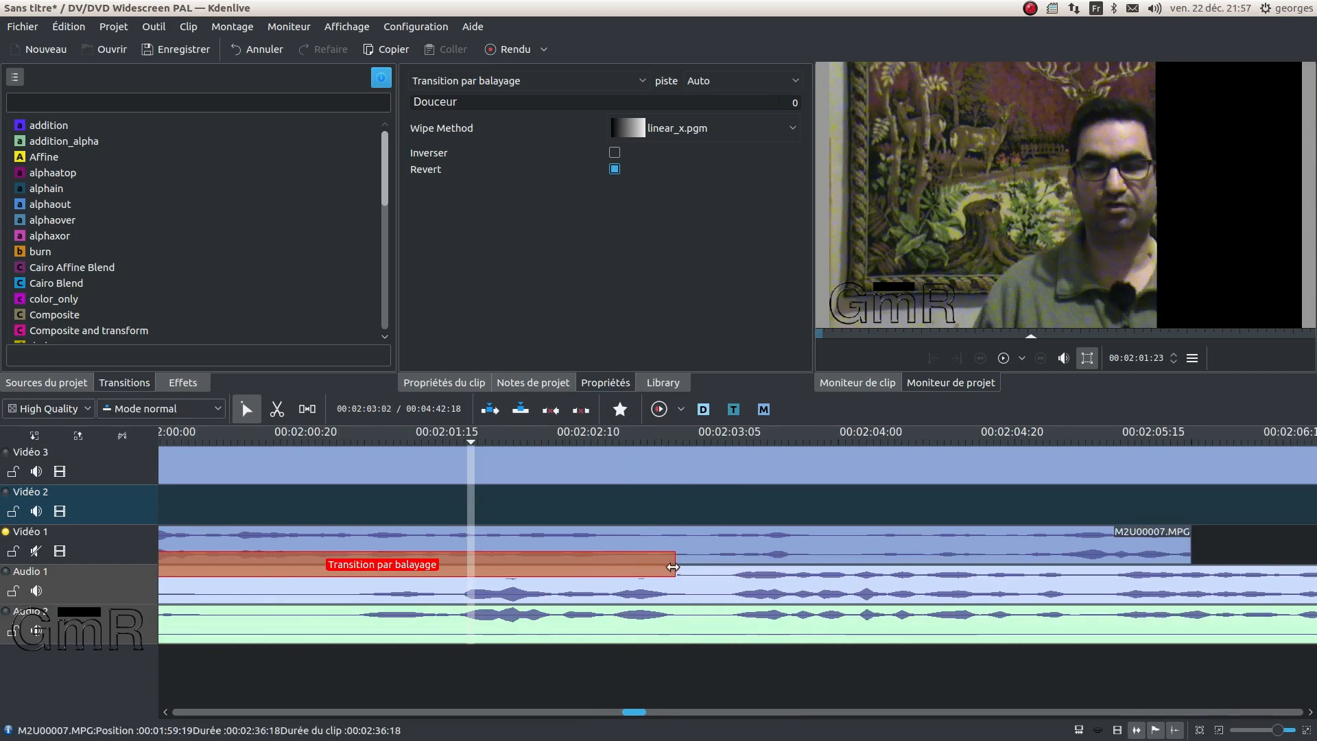
drag(676, 565, 1195, 578)
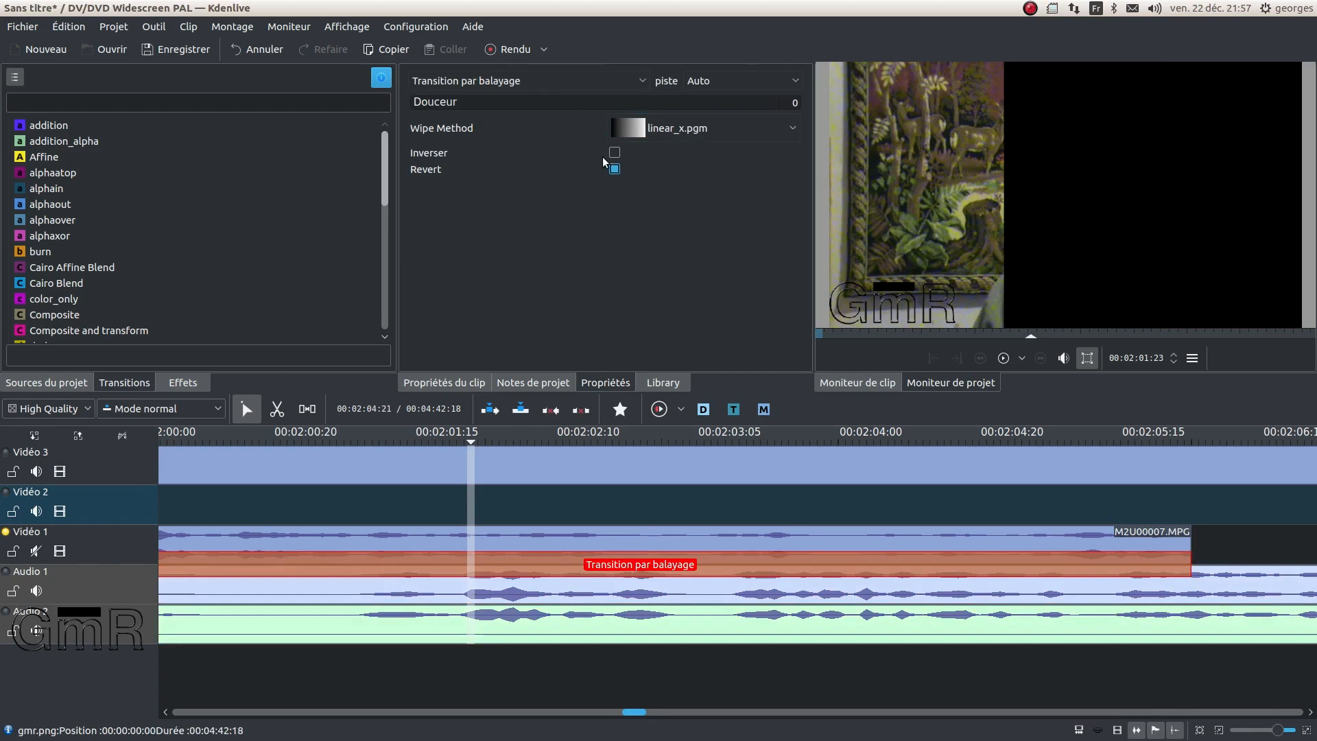
Set the wipe transition's Douceur to 47 and its Wipe Method to burst.pgm.
drag(437, 103, 586, 120)
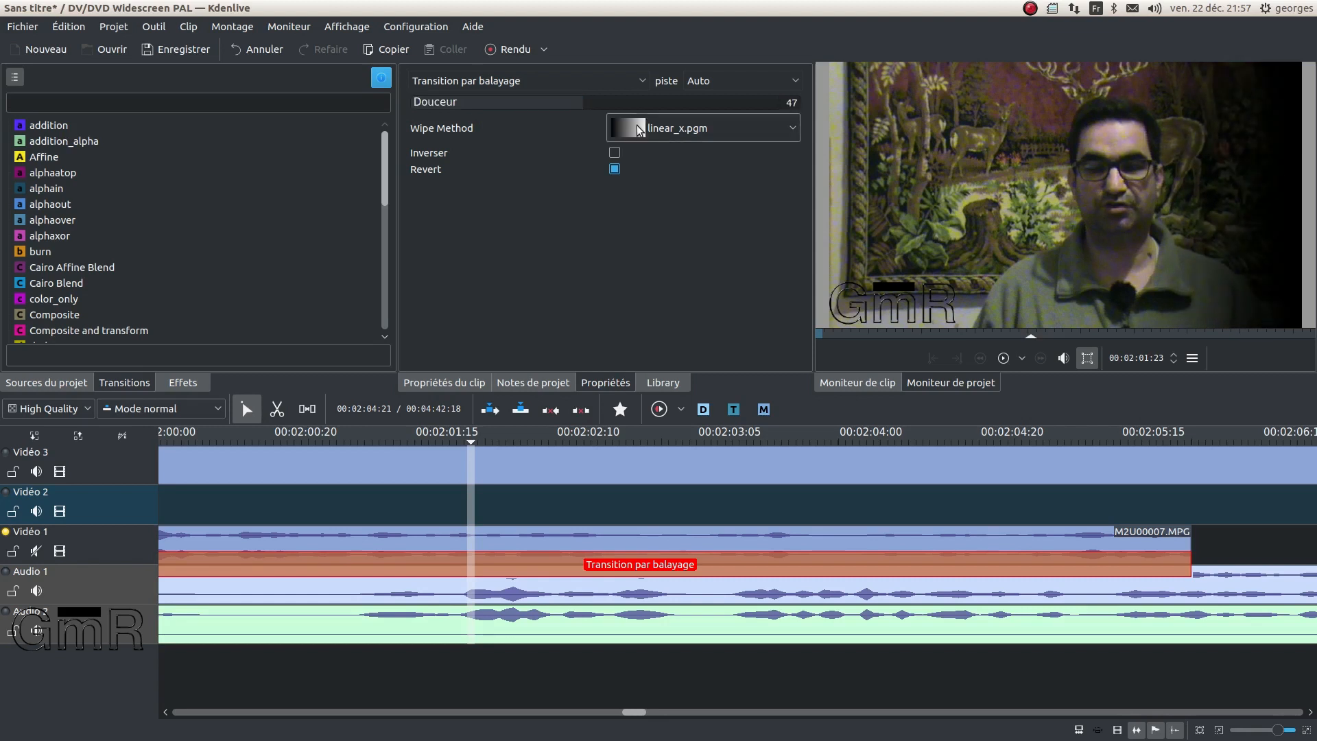
click(639, 131)
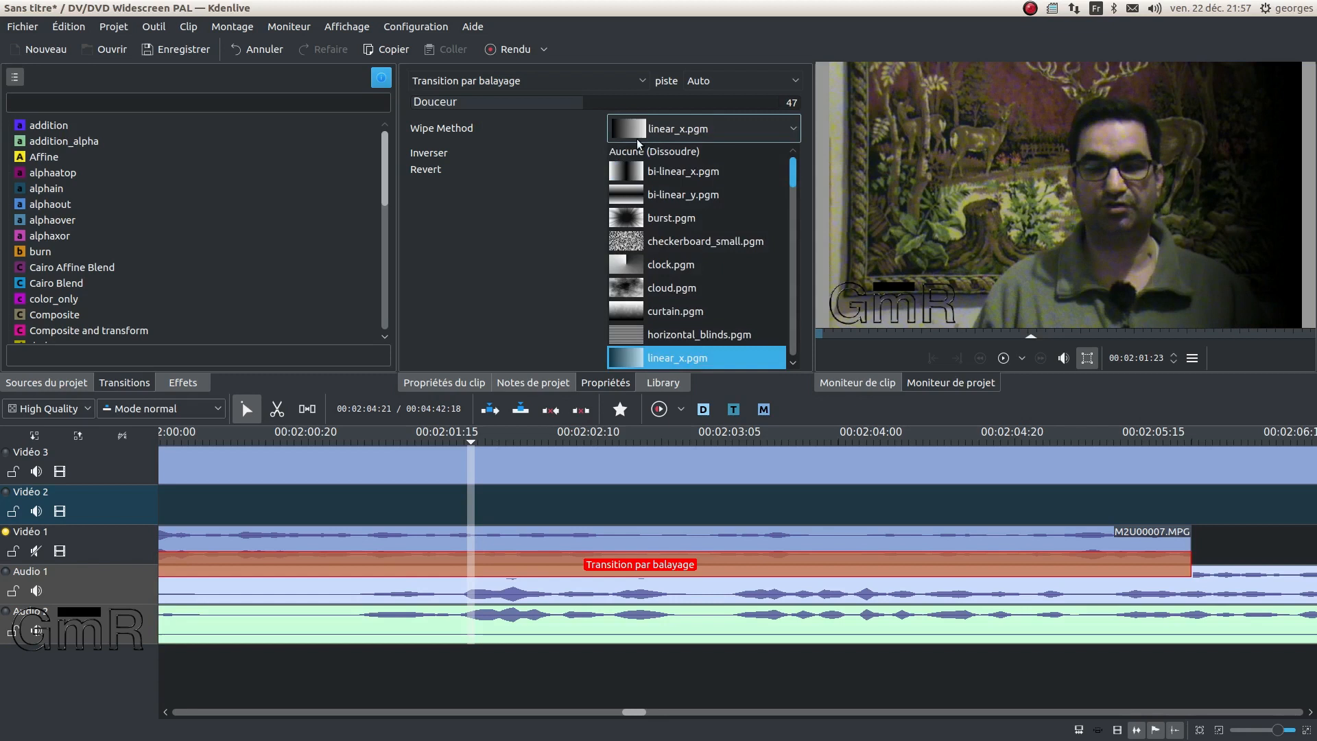
click(642, 168)
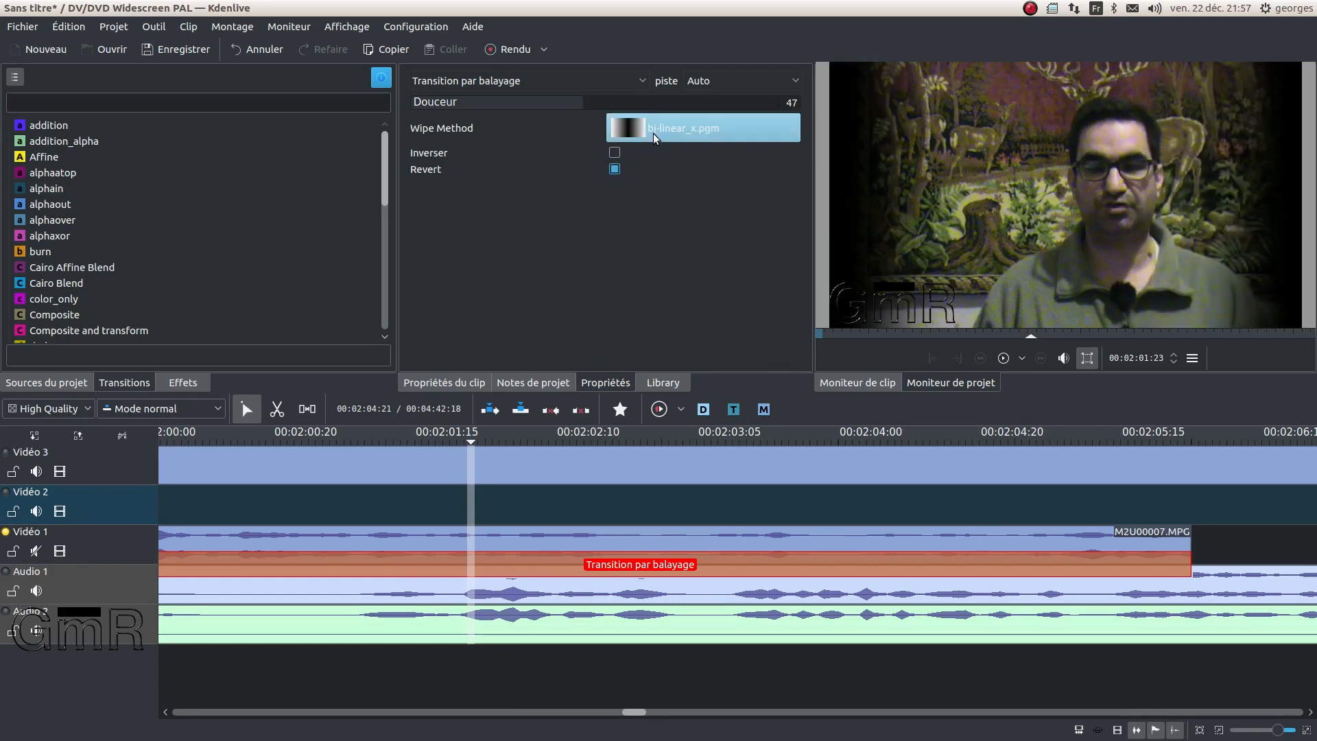
scroll(653, 132, down, 2)
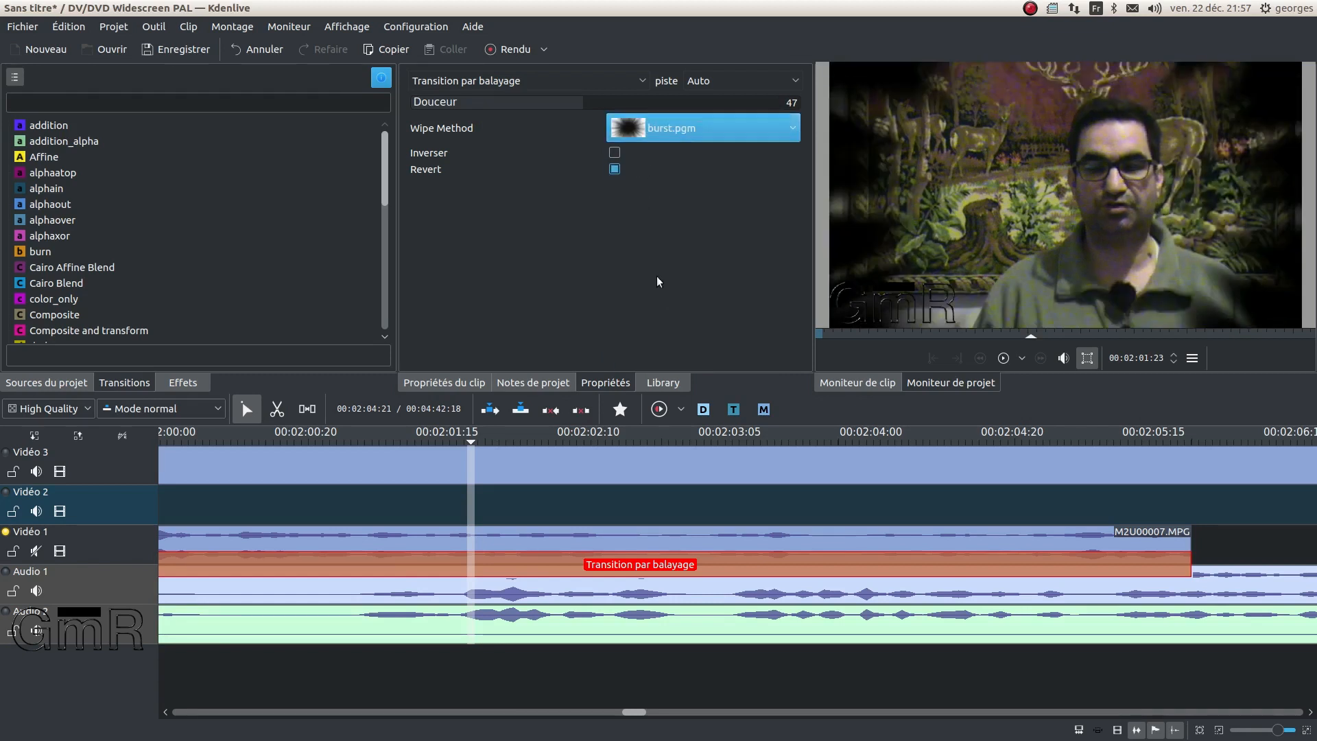
Preview the burst wipe transition at several points along the overlap of the M2U00007.MPG halves.
scroll(616, 436, down, 2)
scroll(616, 436, down, 2)
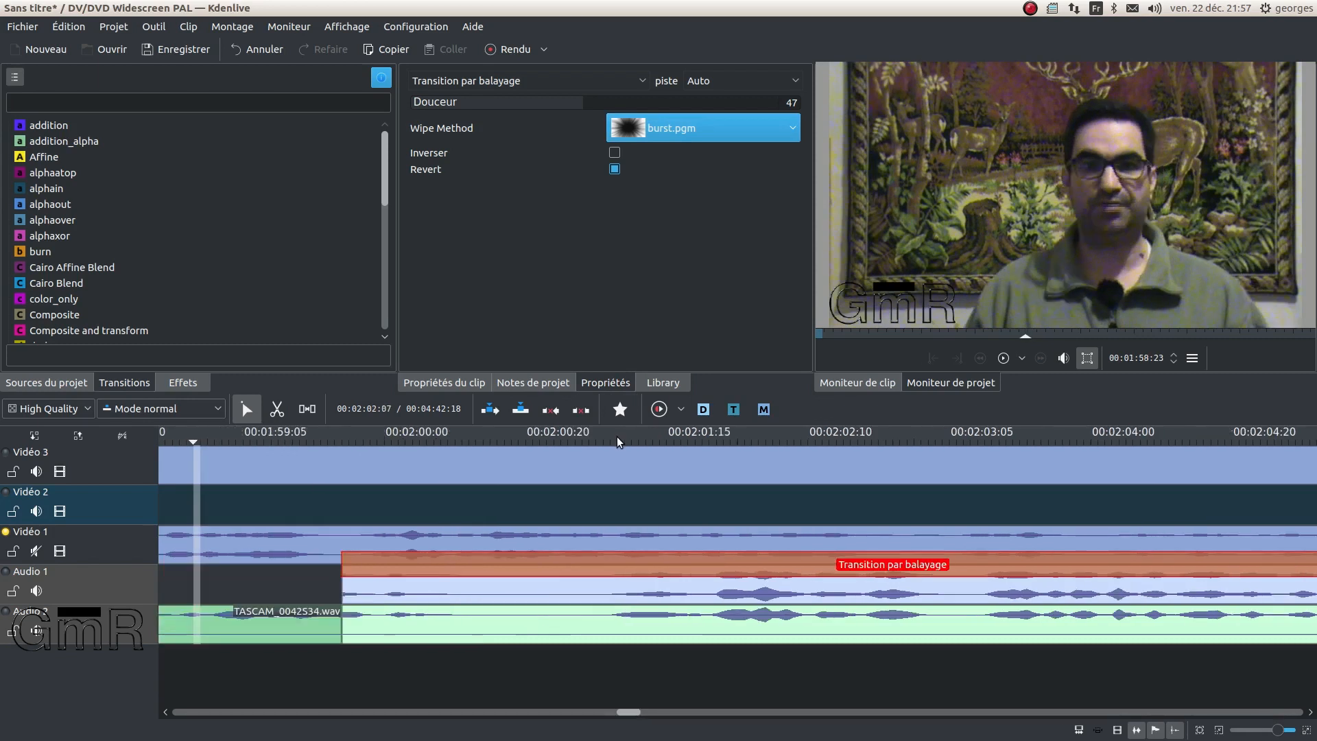
click(1018, 444)
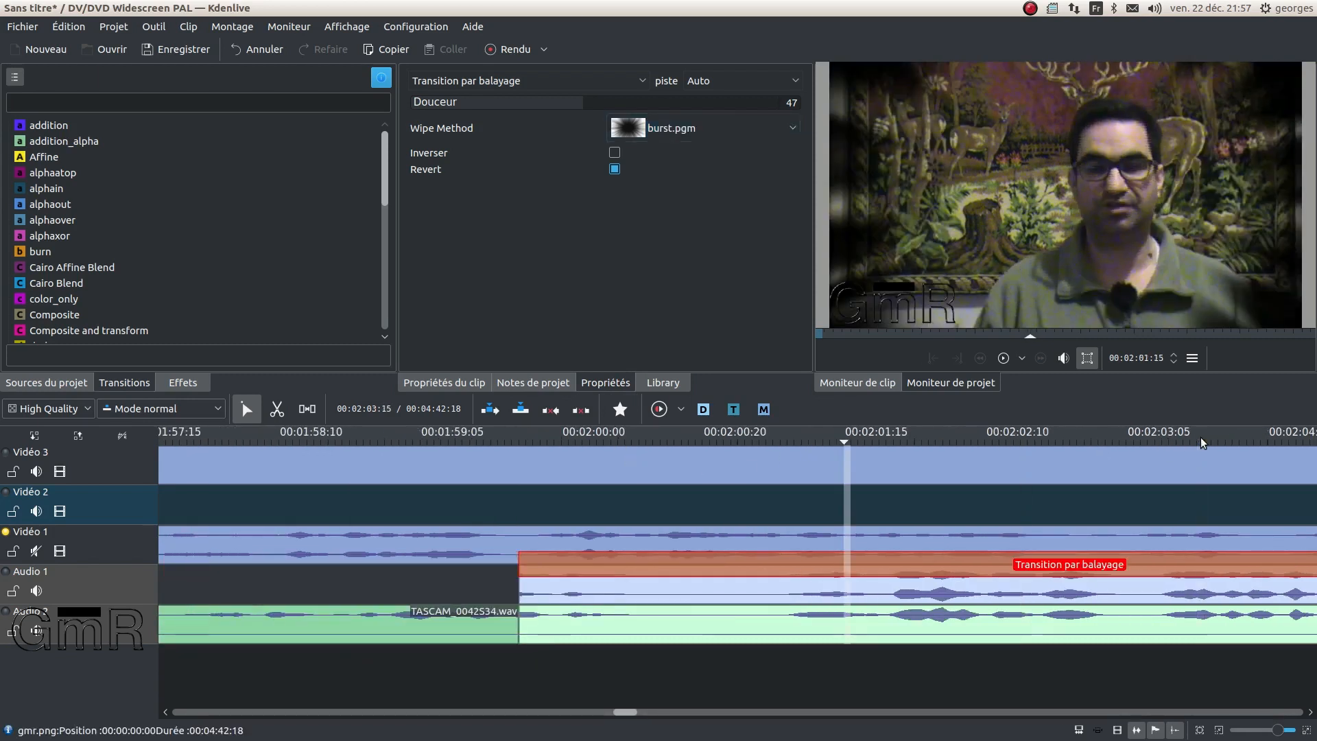
click(1201, 441)
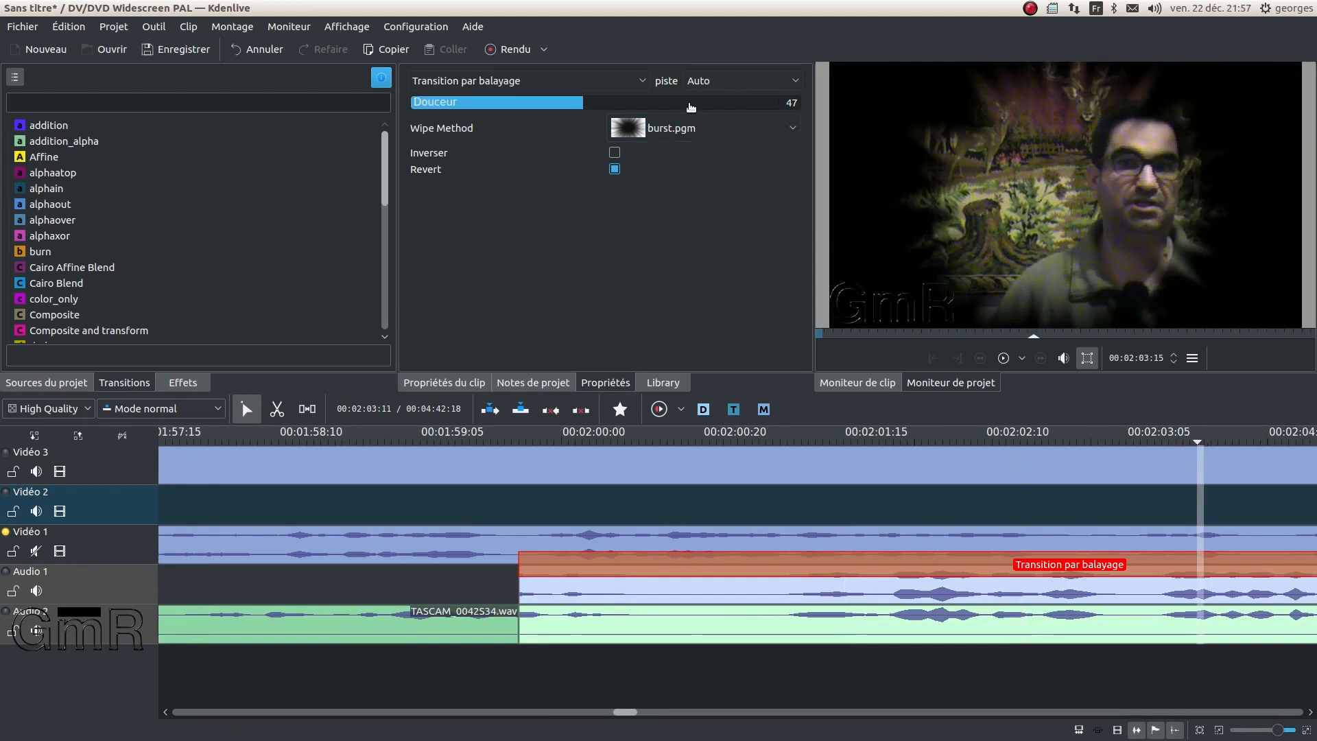
Set the wipe transition's Wipe Method to linear_y.pgm.
scroll(674, 129, down, 1)
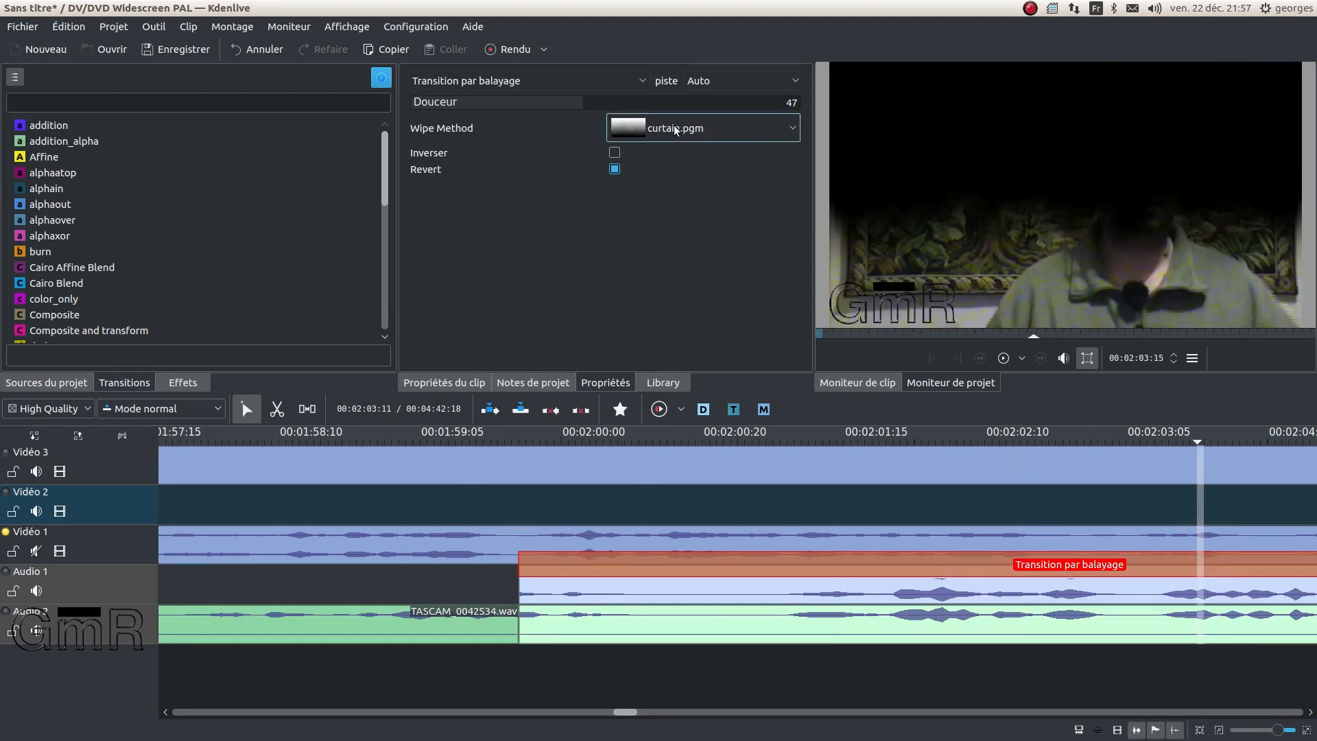
scroll(674, 125, down, 4)
scroll(673, 125, down, 1)
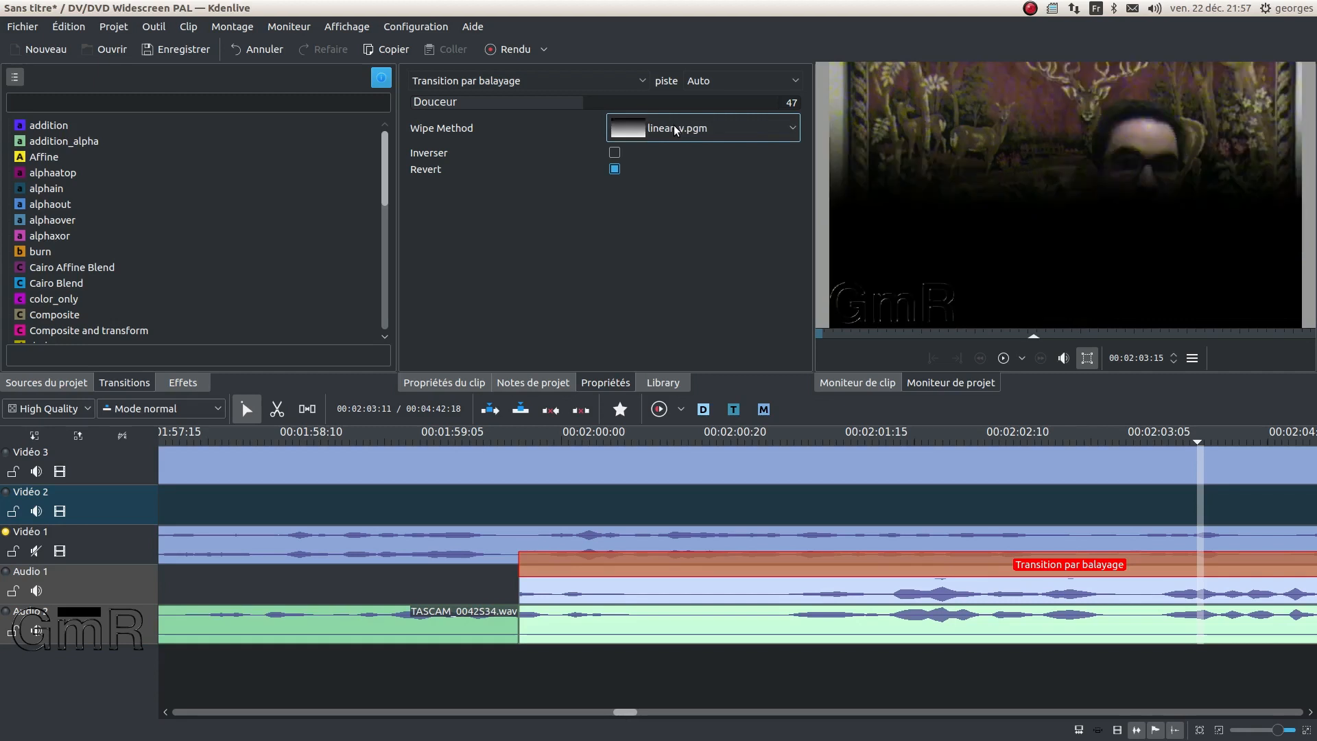
Change the overlap transition's type to saturation and back to Transition par balayage, resetting its parameters.
click(543, 79)
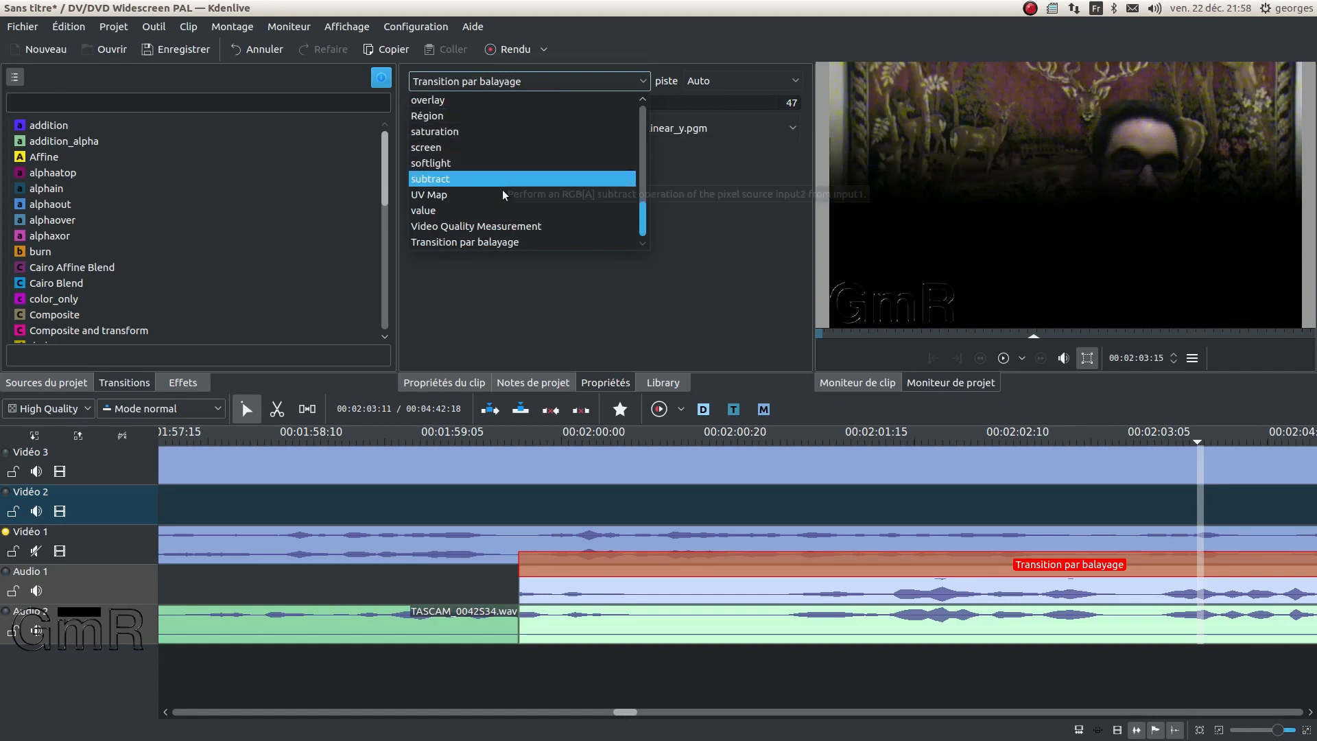
click(499, 133)
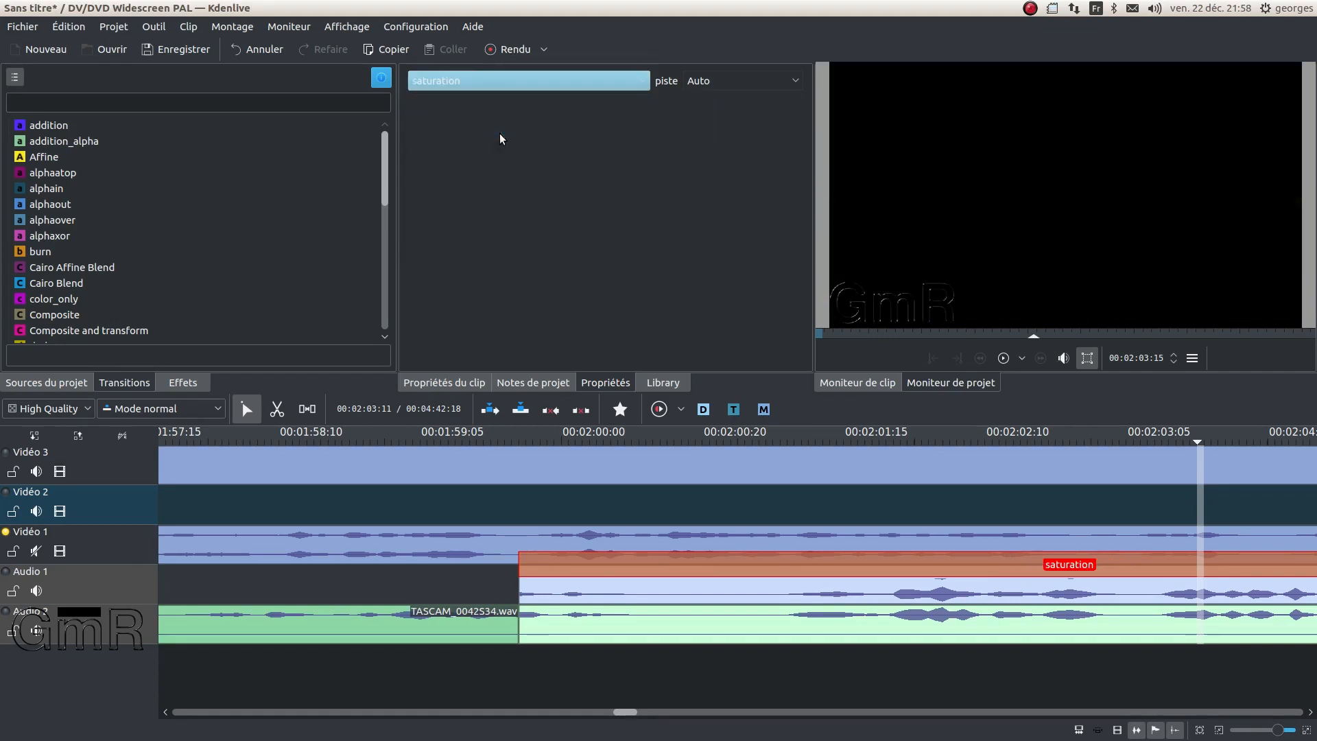
click(518, 79)
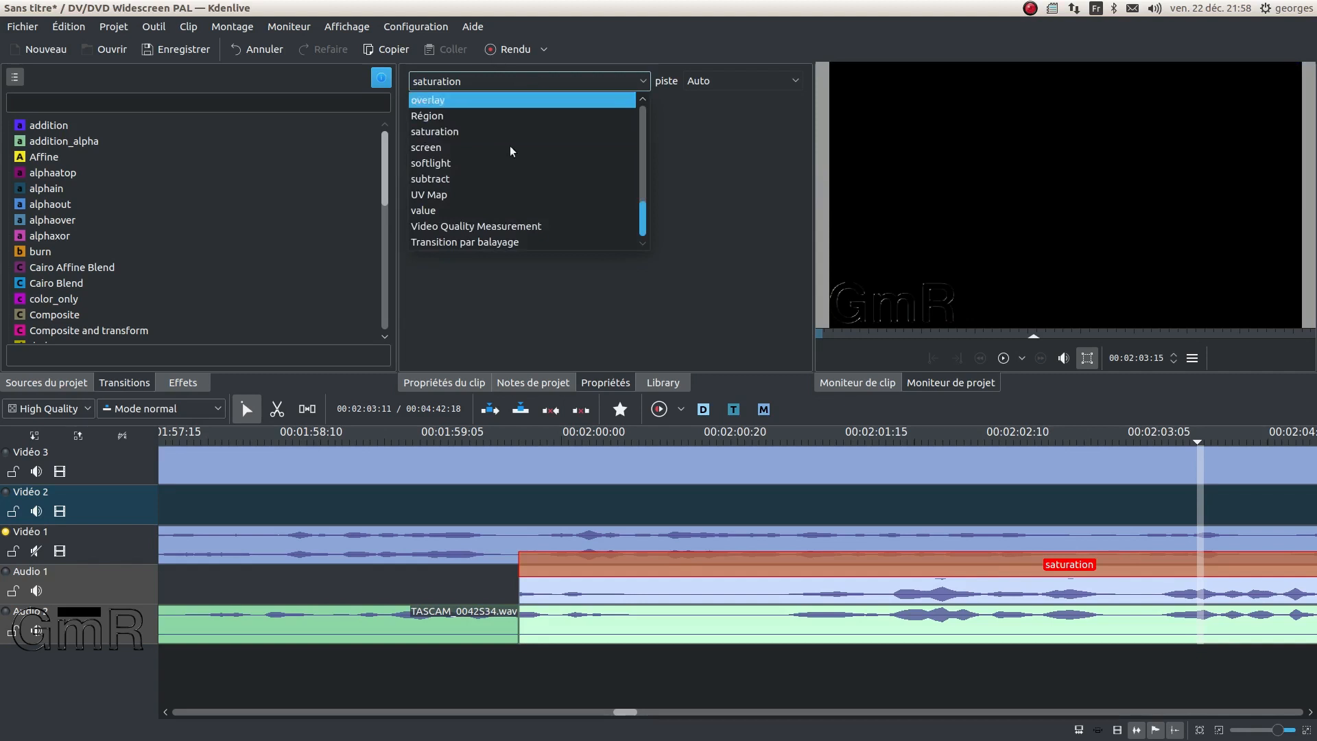
click(502, 244)
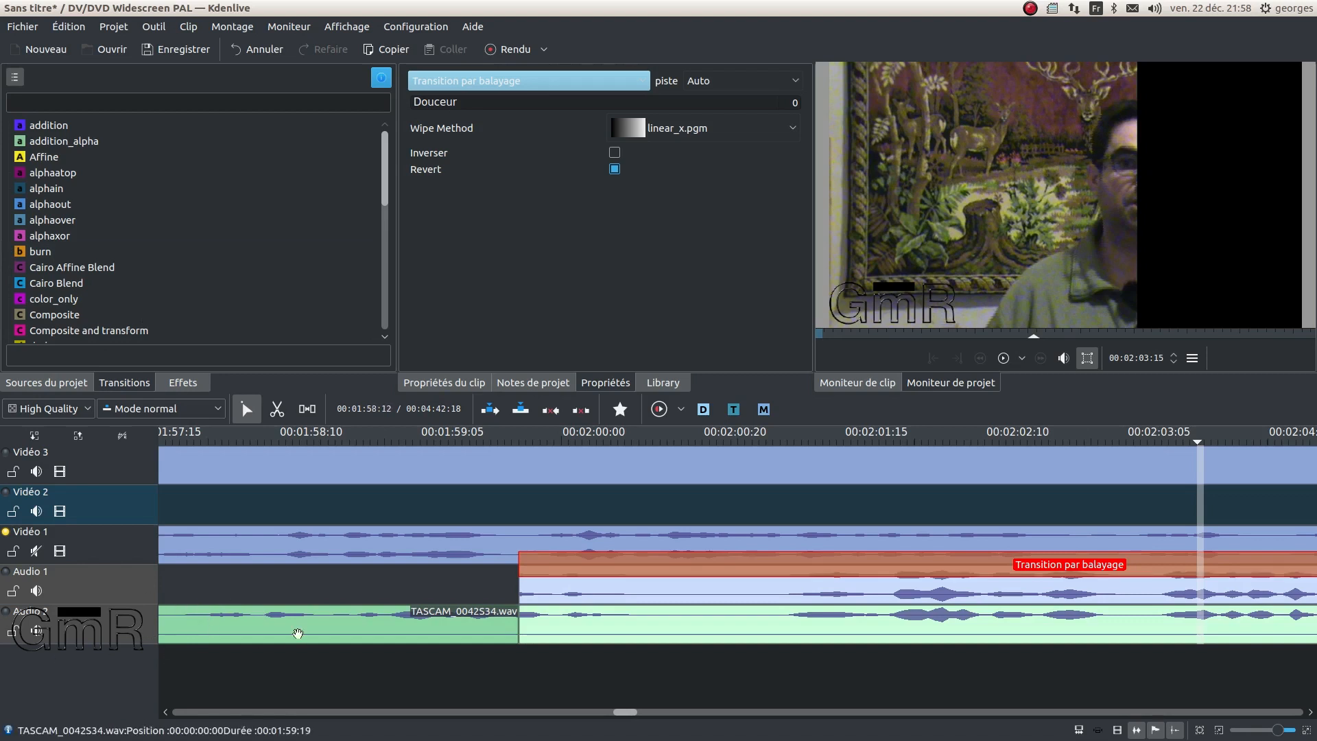
Ungroup the second M2U00007.MPG half on Audio 1 from the TASCAM_0042S34.wav clip below it.
scroll(295, 628, right, 5)
scroll(298, 632, right, 12)
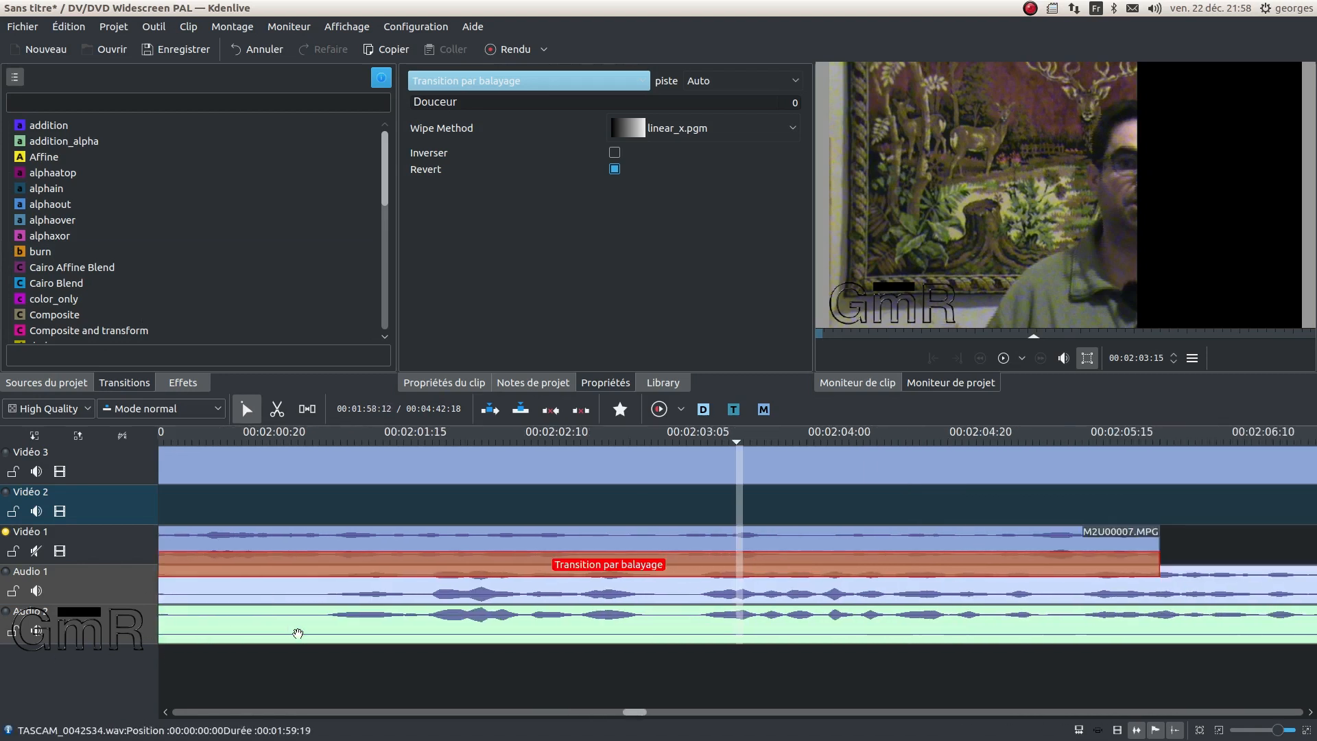
scroll(298, 633, down, 4)
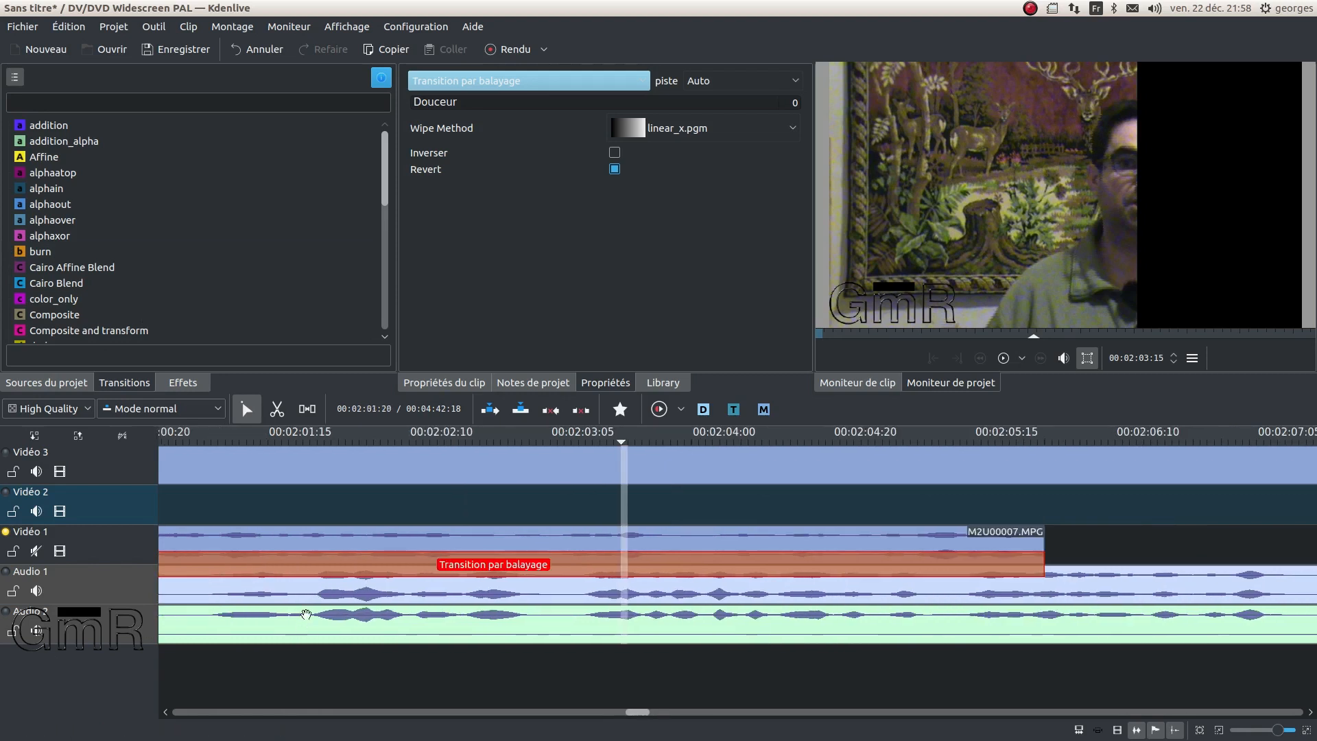
click(455, 625)
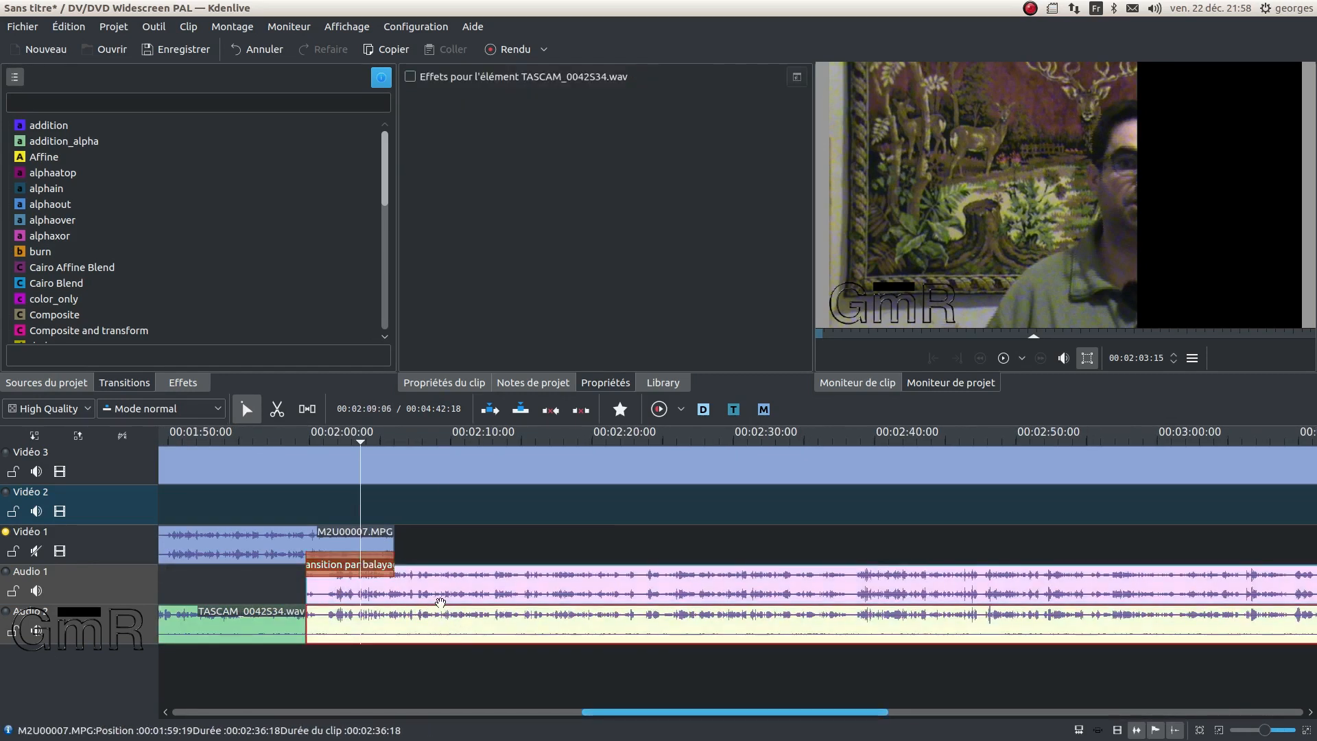
right_click(452, 583)
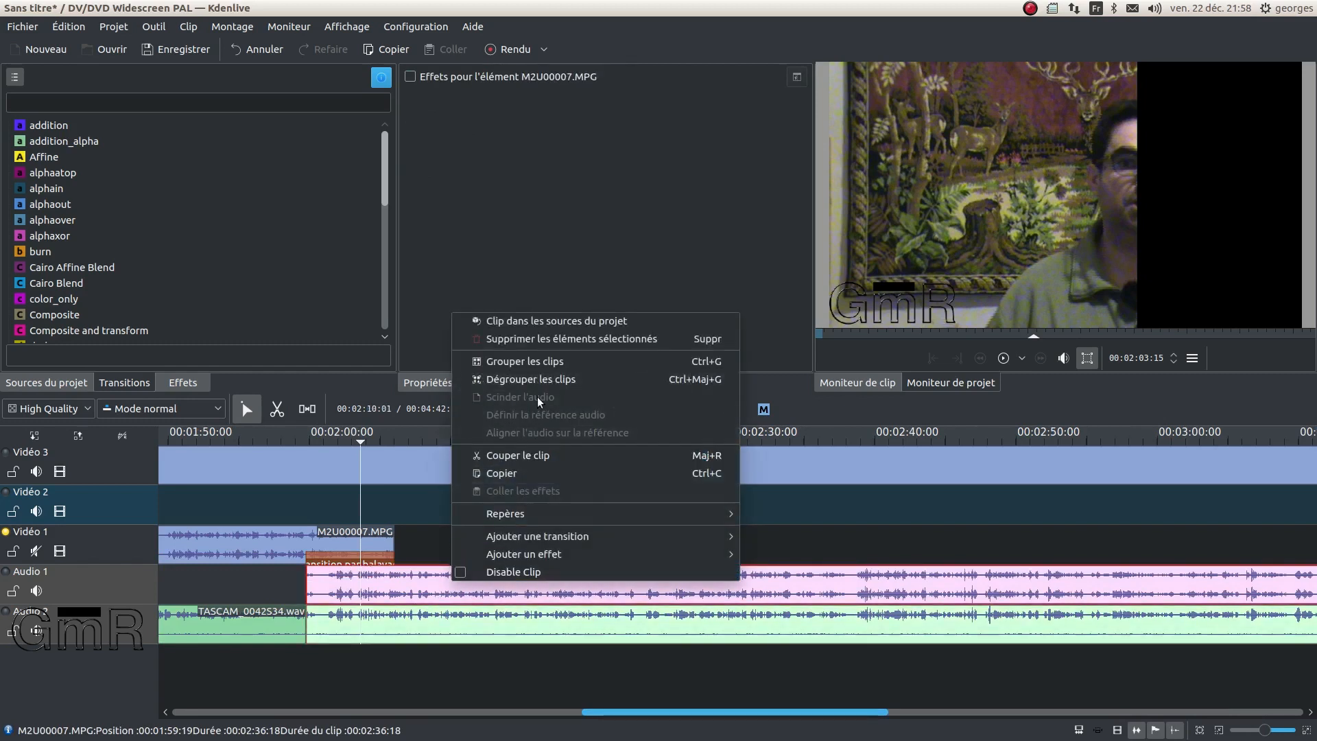
click(544, 378)
Apply the Volume (gère les images clés) effect to the second TASCAM_0042S34.wav clip on Audio 2.
click(455, 619)
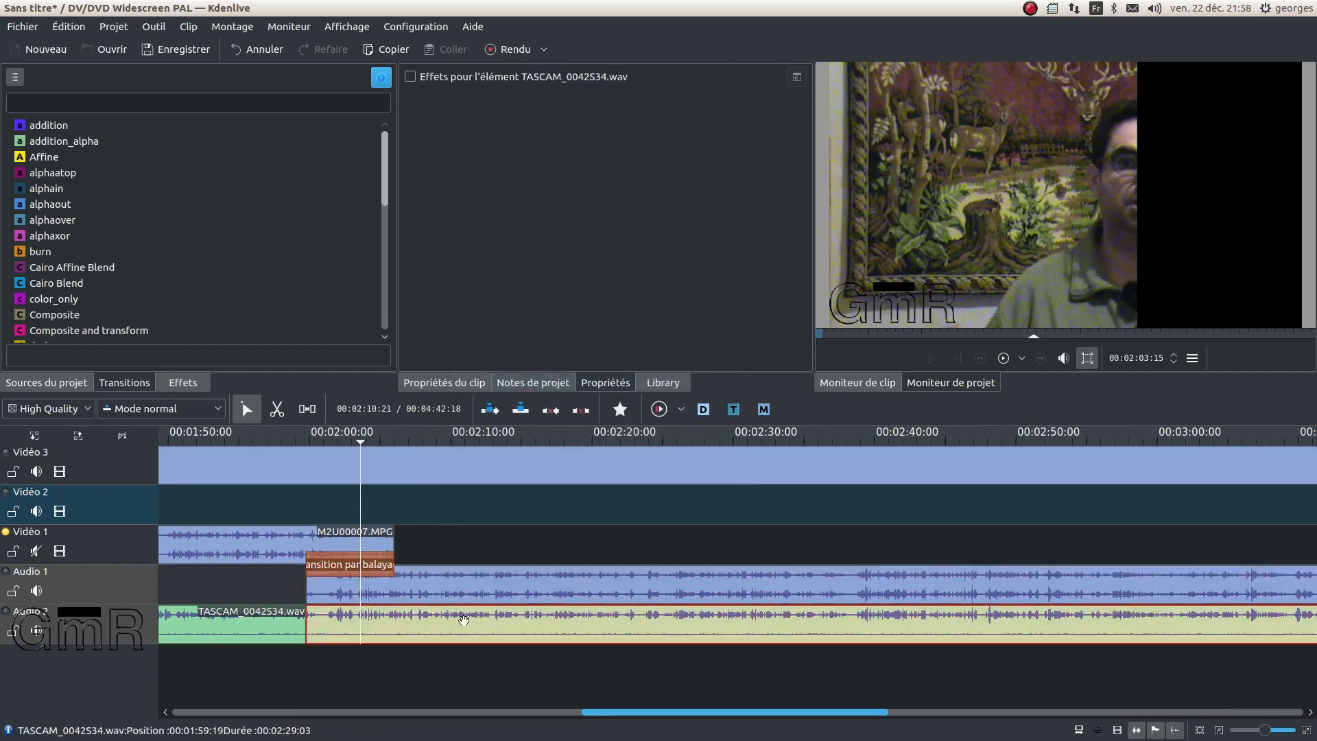
scroll(113, 267, down, 3)
scroll(112, 265, down, 5)
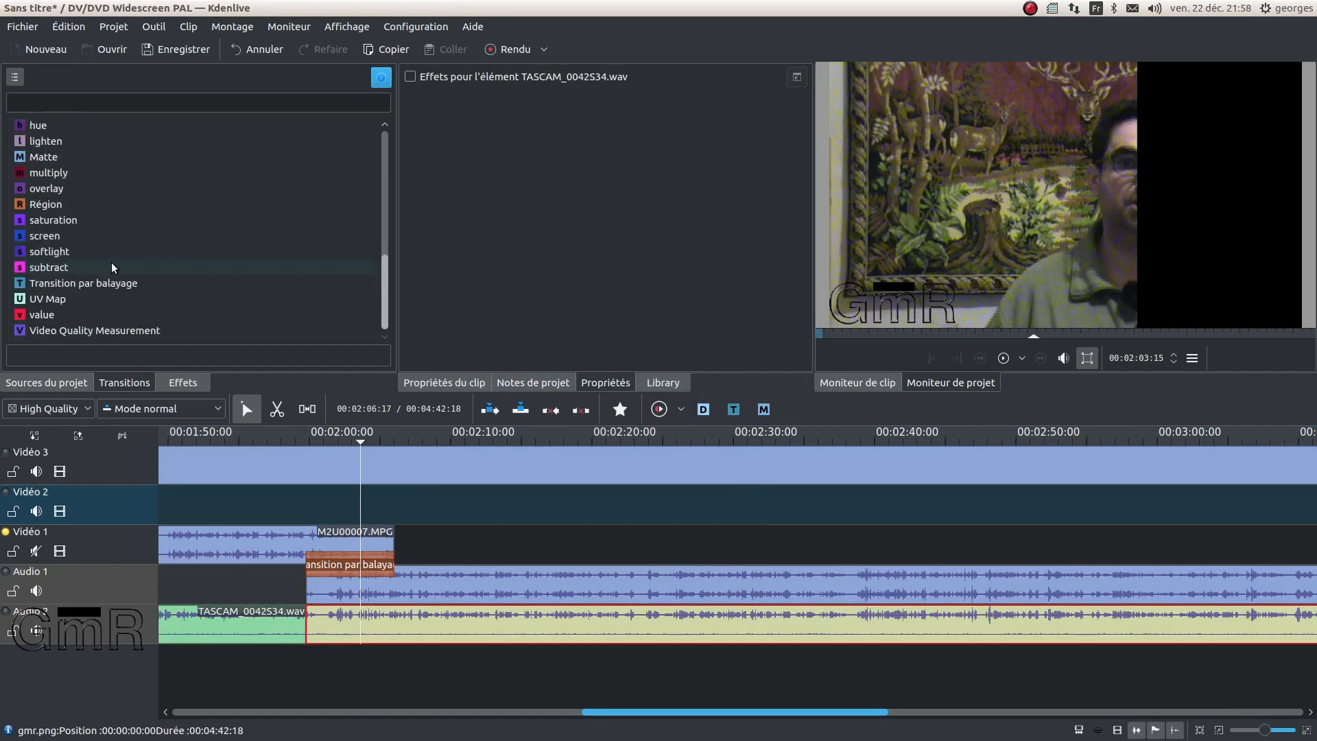
scroll(89, 261, up, 5)
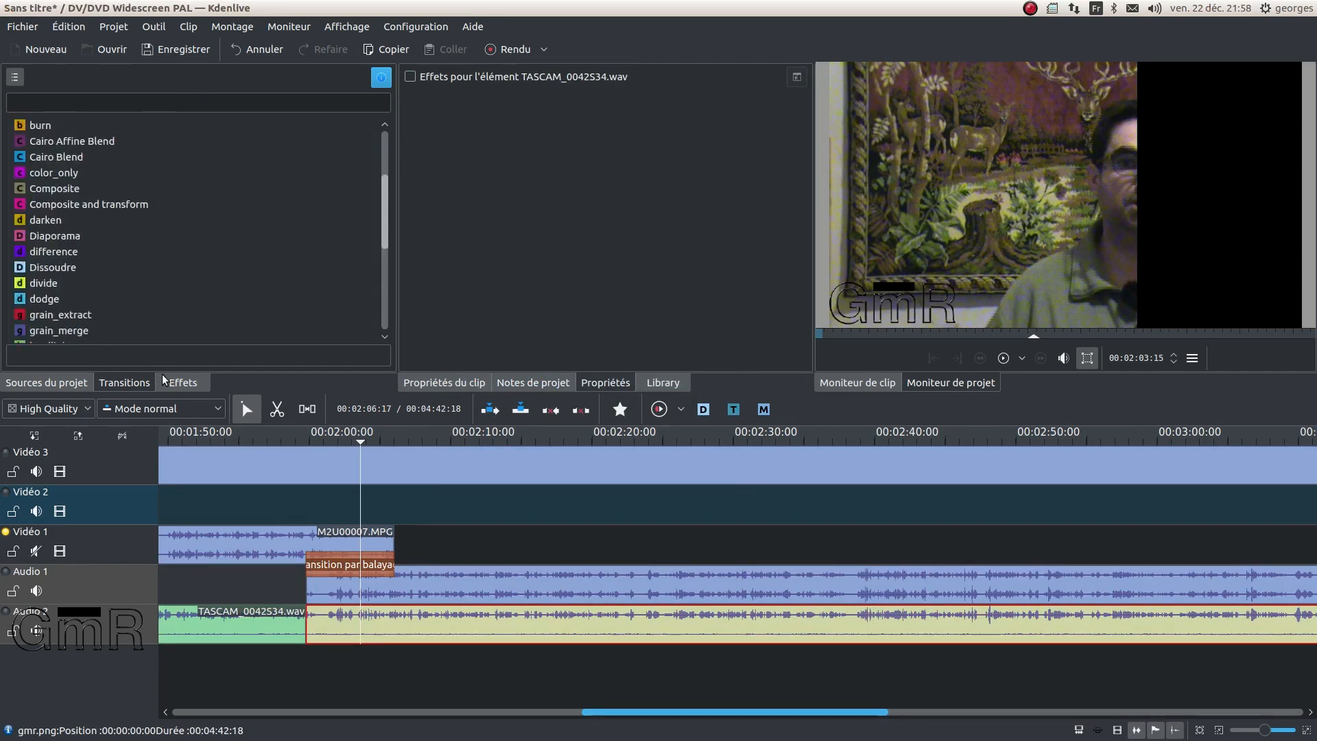
click(186, 382)
scroll(168, 131, up, 3)
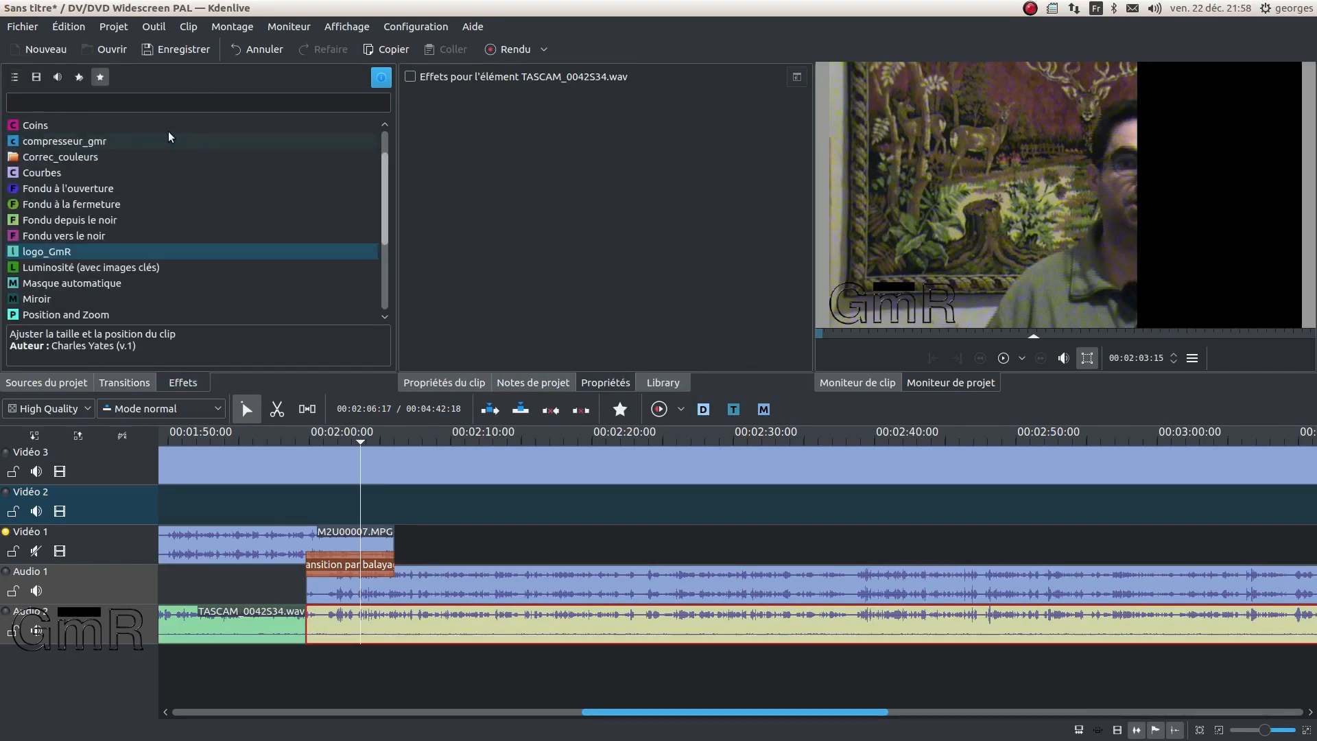
scroll(78, 229, down, 4)
click(102, 317)
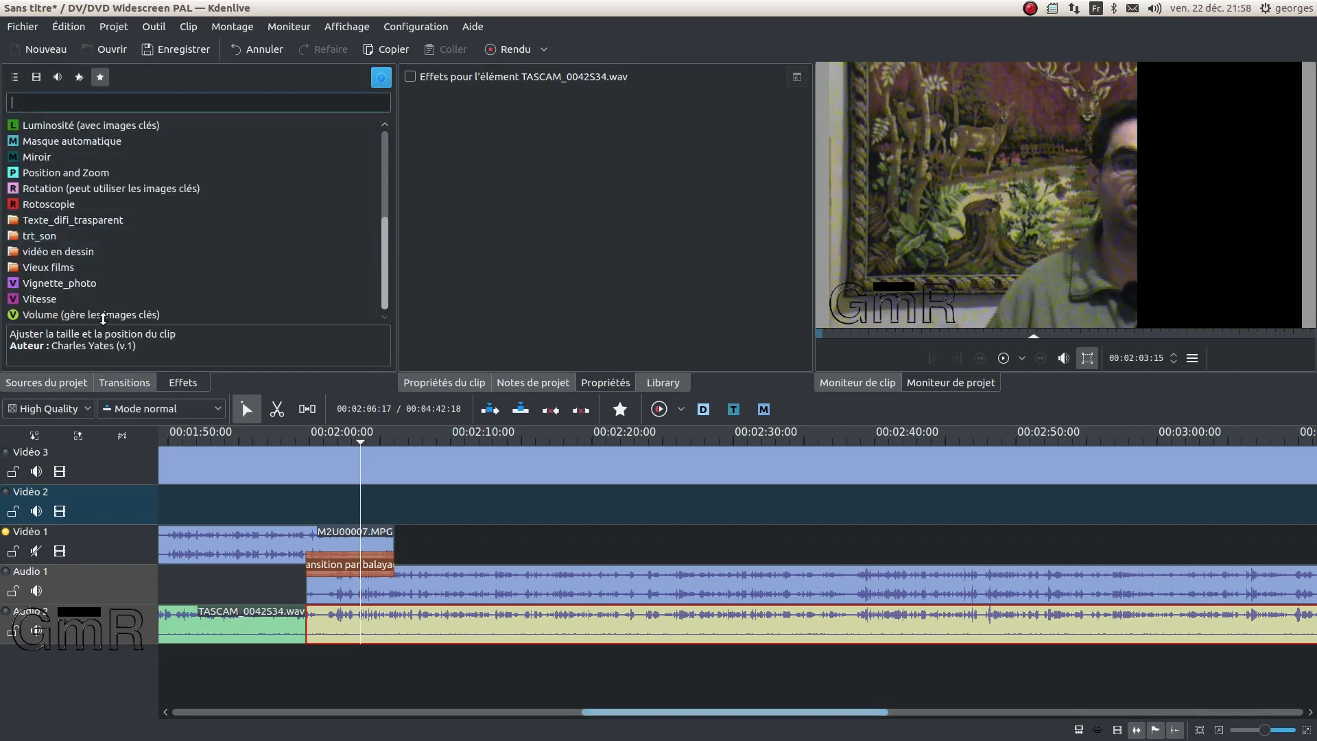
drag(172, 317, 504, 617)
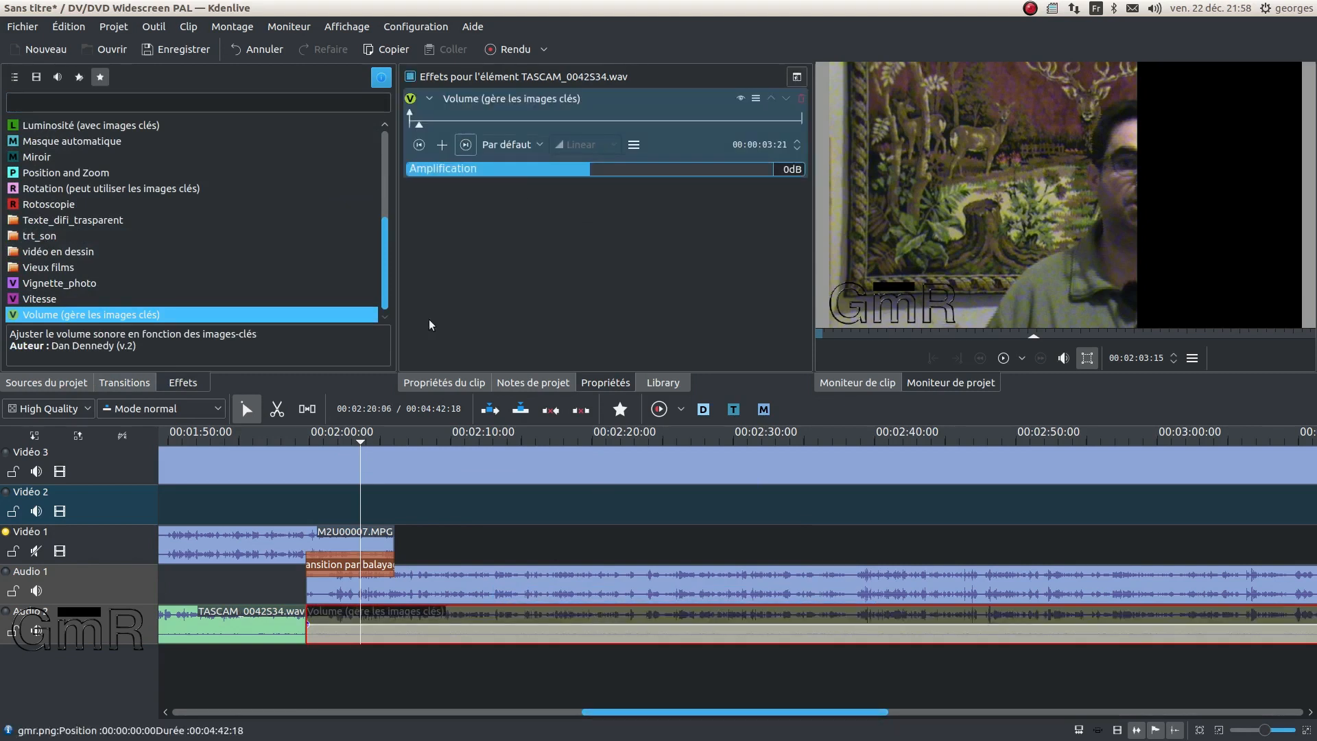
Create a volume fade-in on the TASCAM clip with a keyframe at 00:00:08:12 and the starting keyframe lowered to -60 dB.
click(425, 443)
click(442, 145)
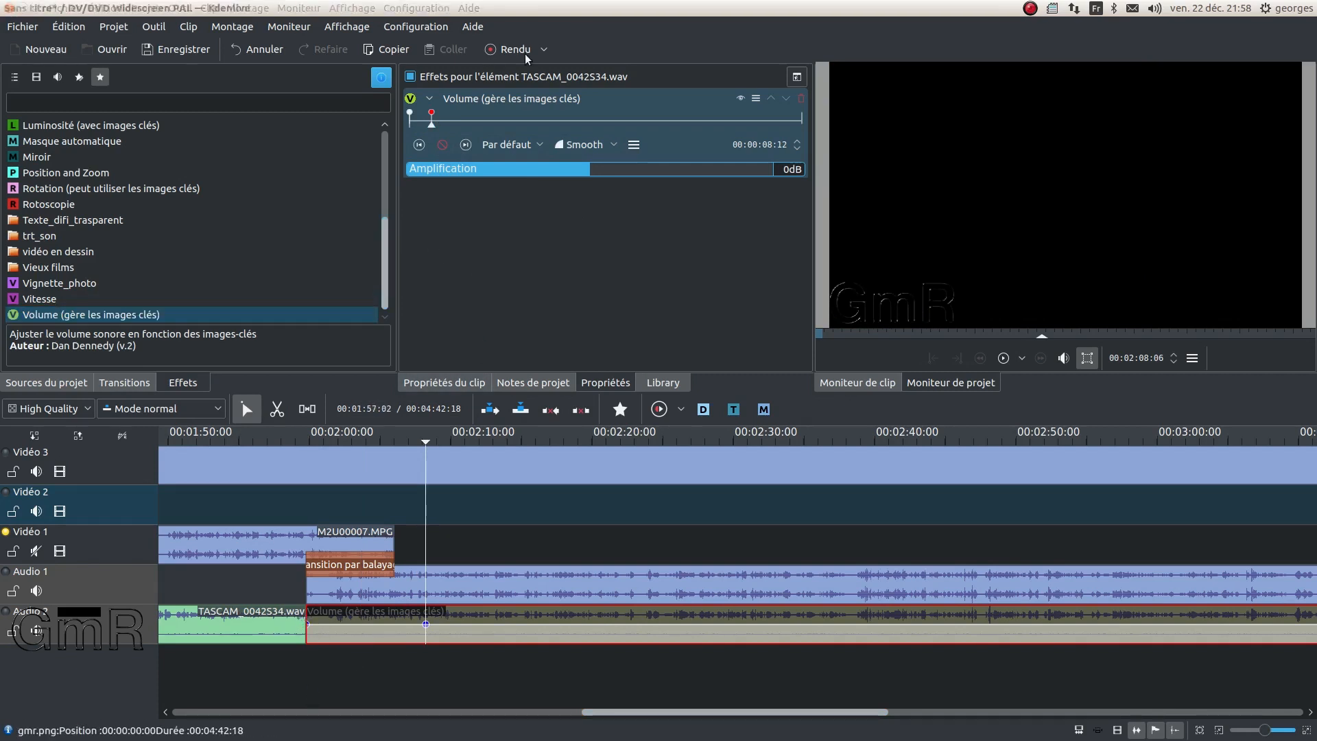
click(410, 115)
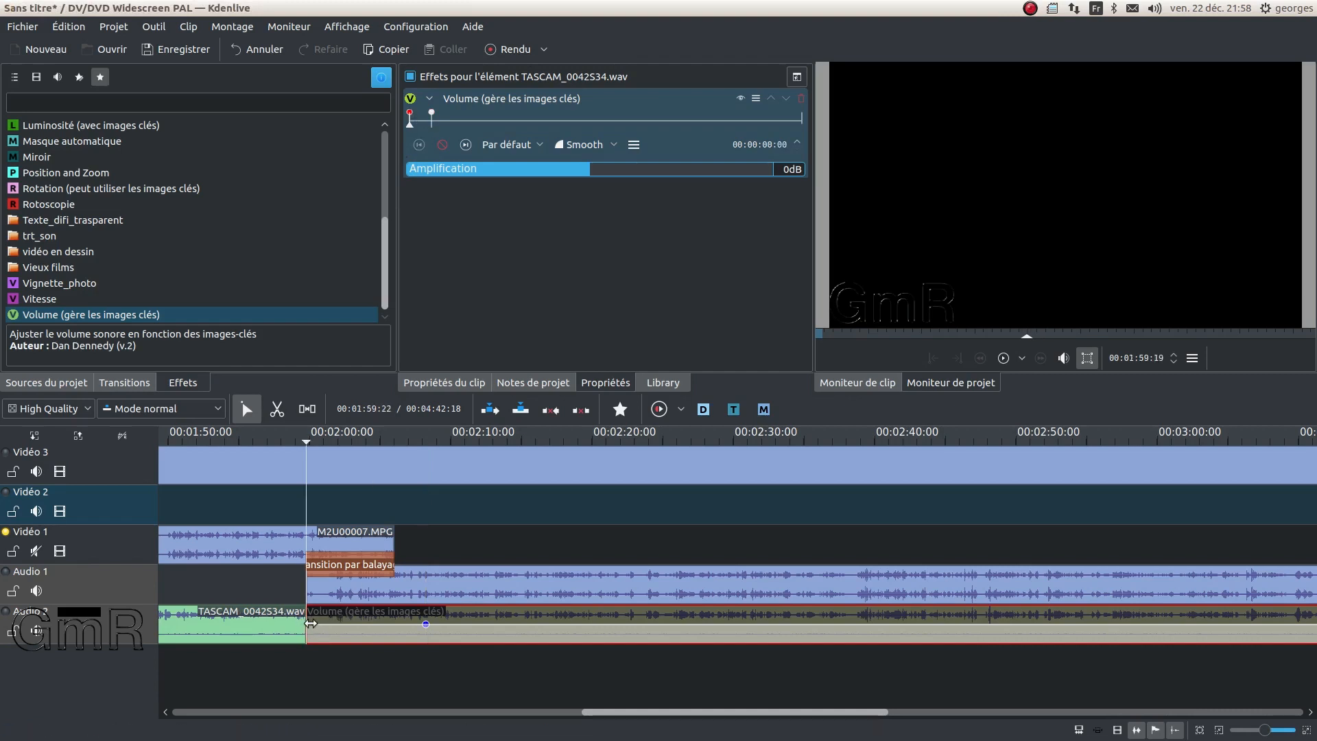
drag(307, 626, 321, 655)
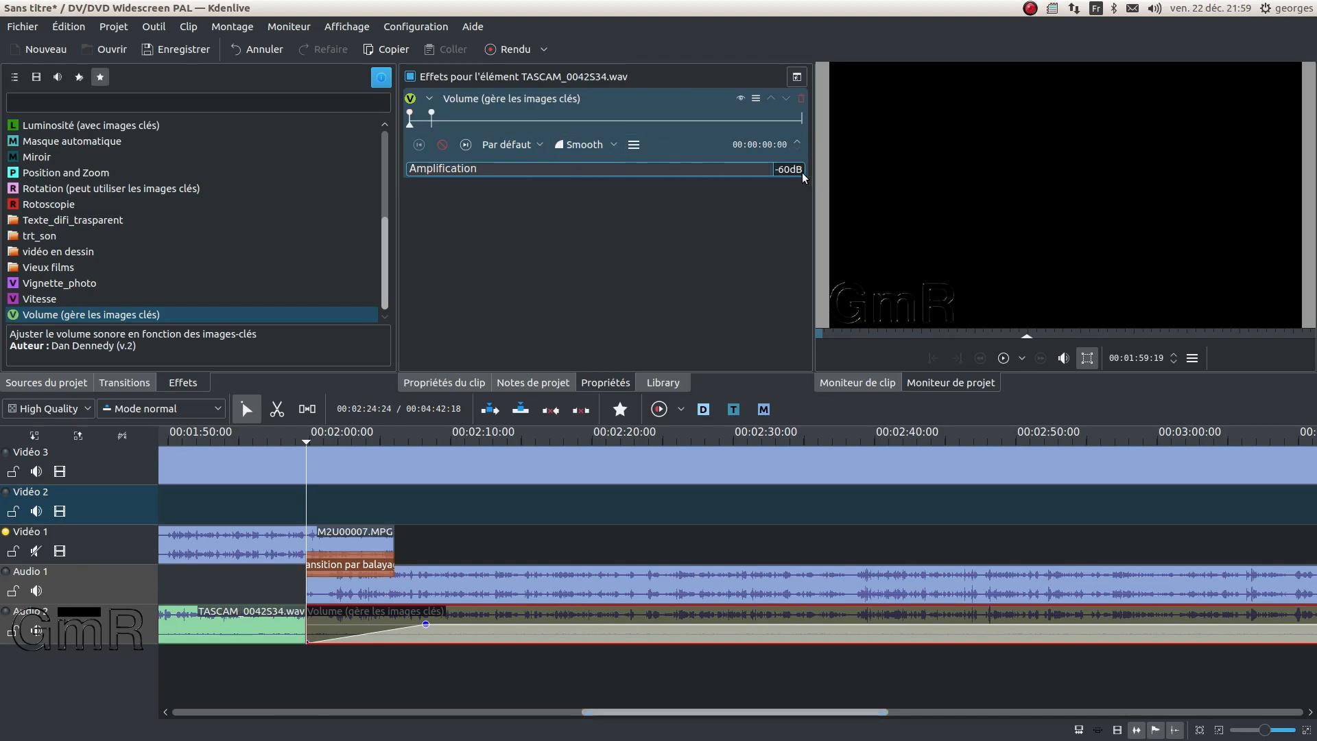
drag(438, 172, 594, 173)
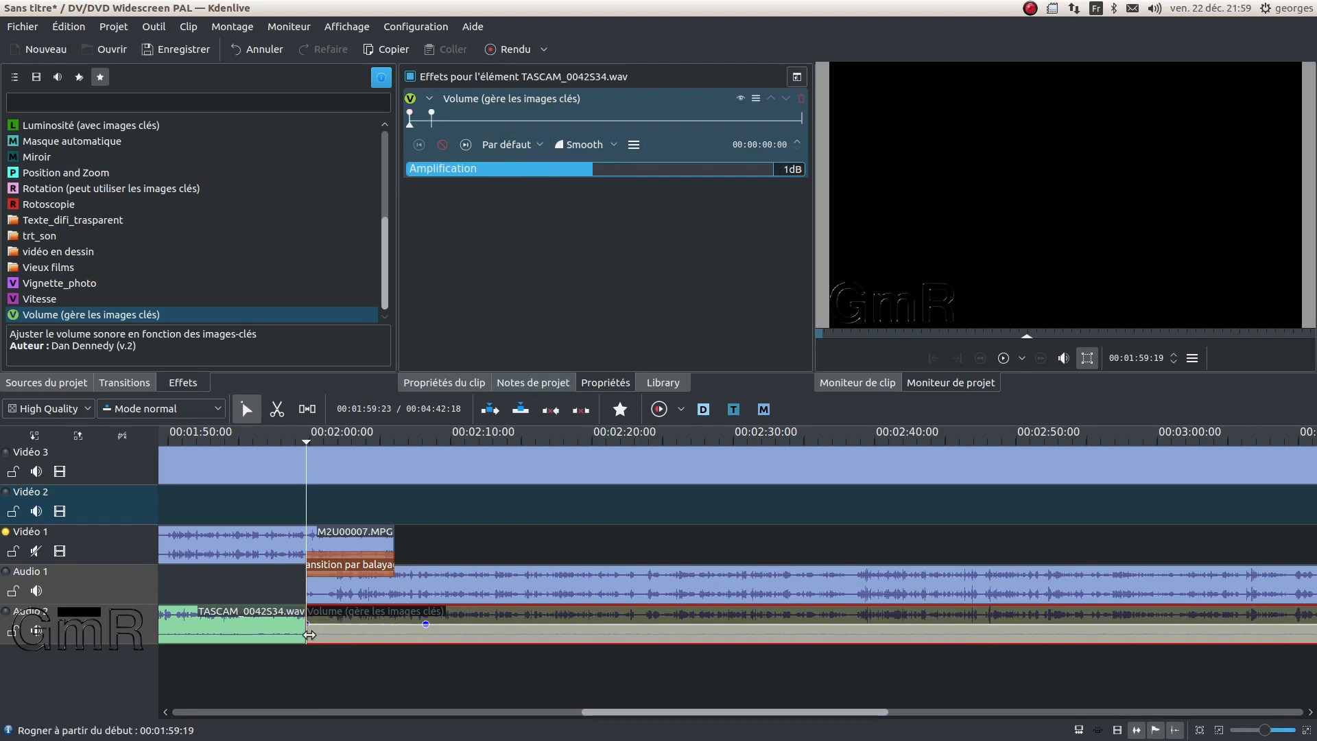
drag(307, 623, 309, 652)
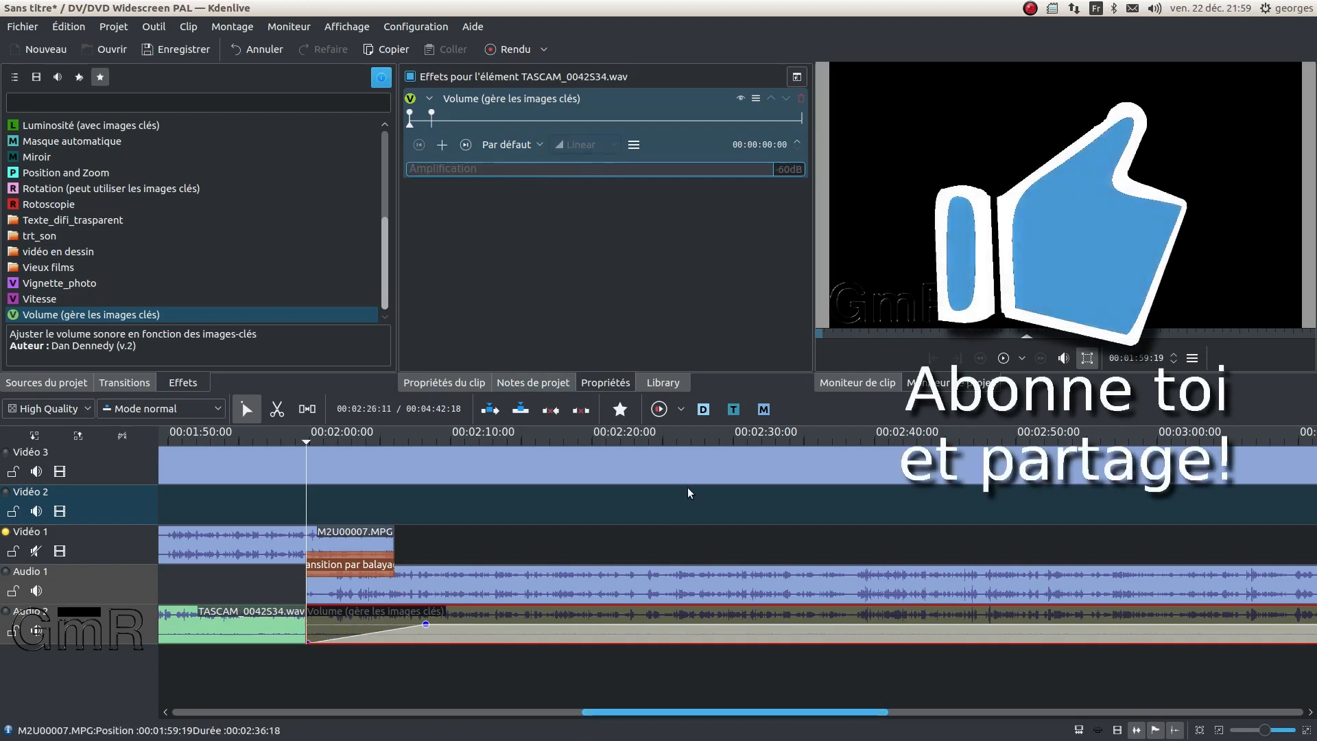
Add volume keyframes at 00:00:37:22, 00:00:44:07 and 00:00:46:06, and lower the middle one to the minimum to form a dip.
click(840, 439)
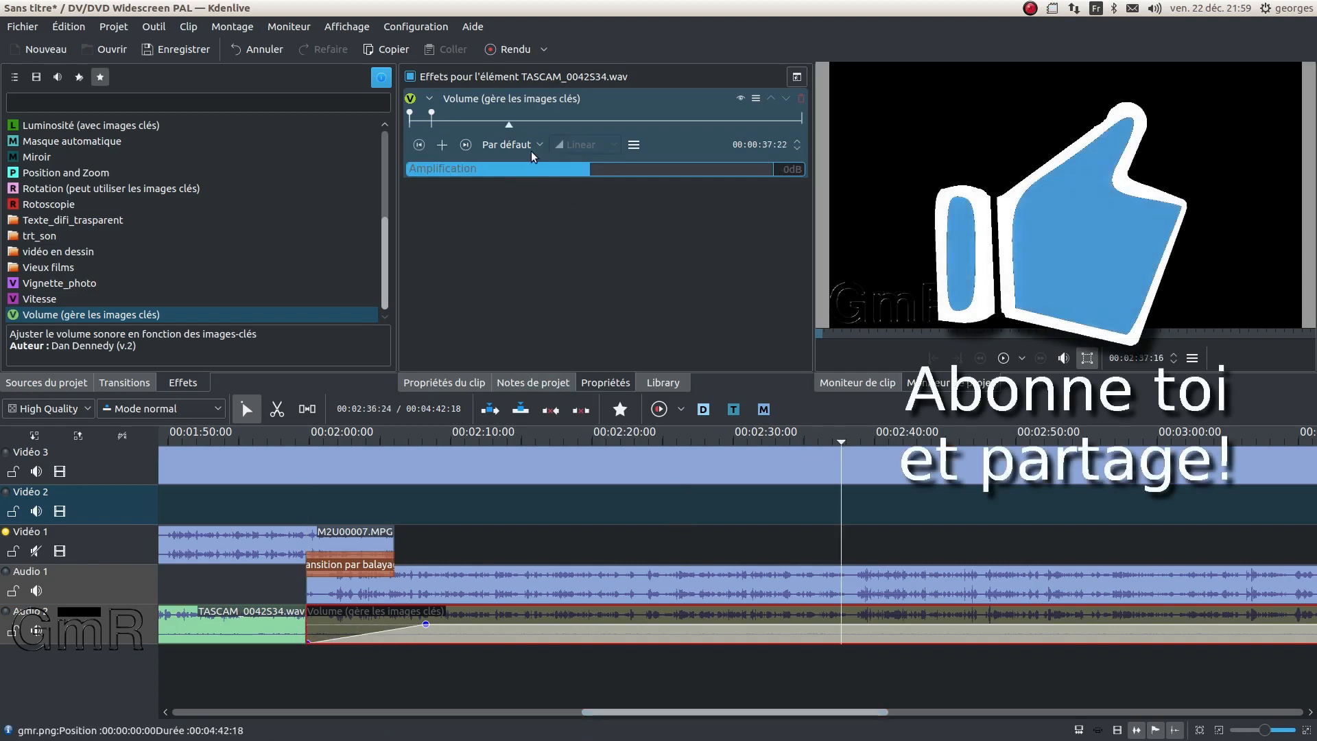
click(443, 145)
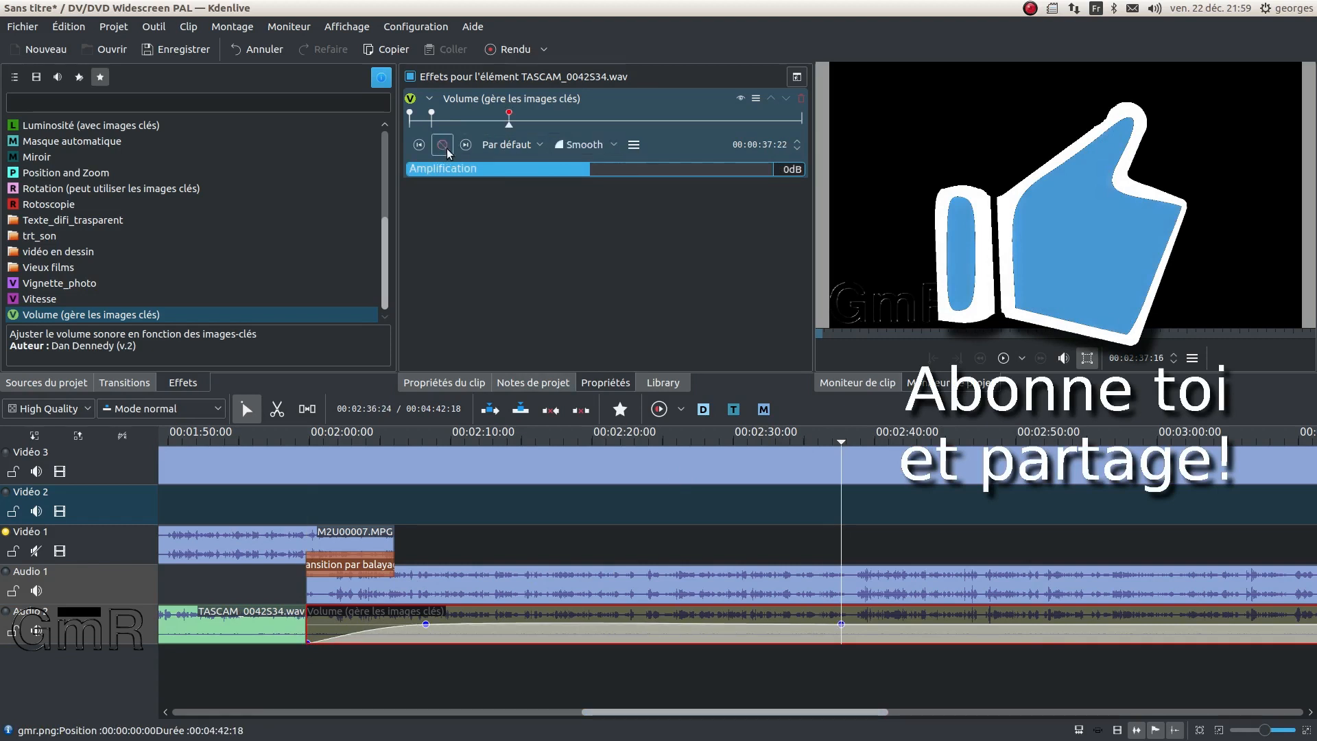
click(525, 123)
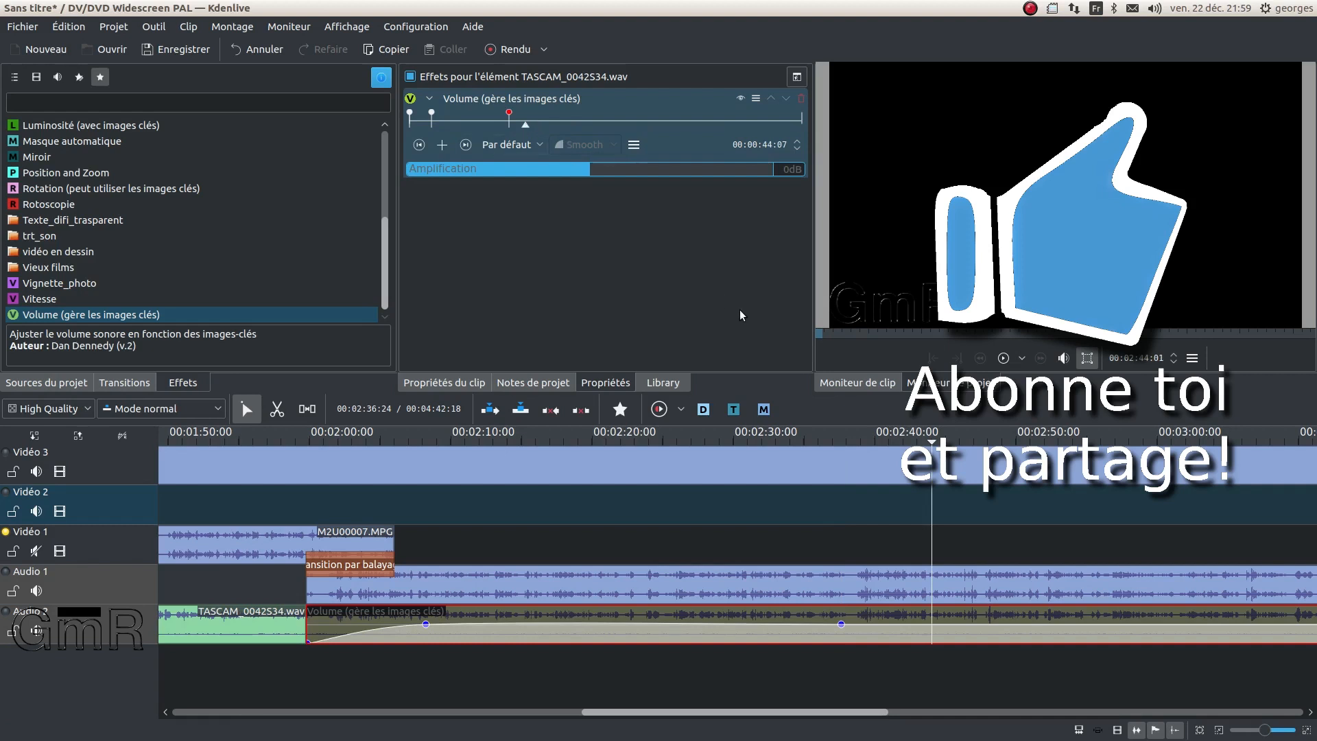
click(442, 145)
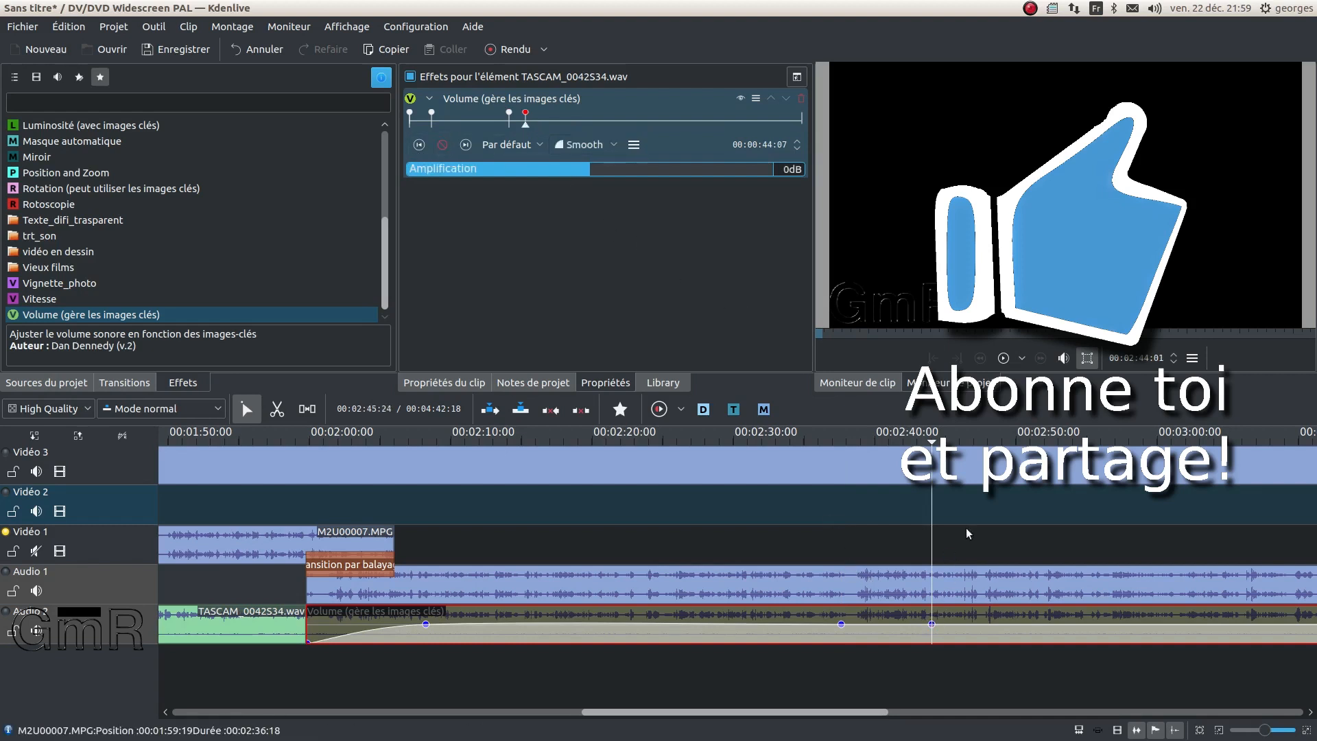
click(959, 442)
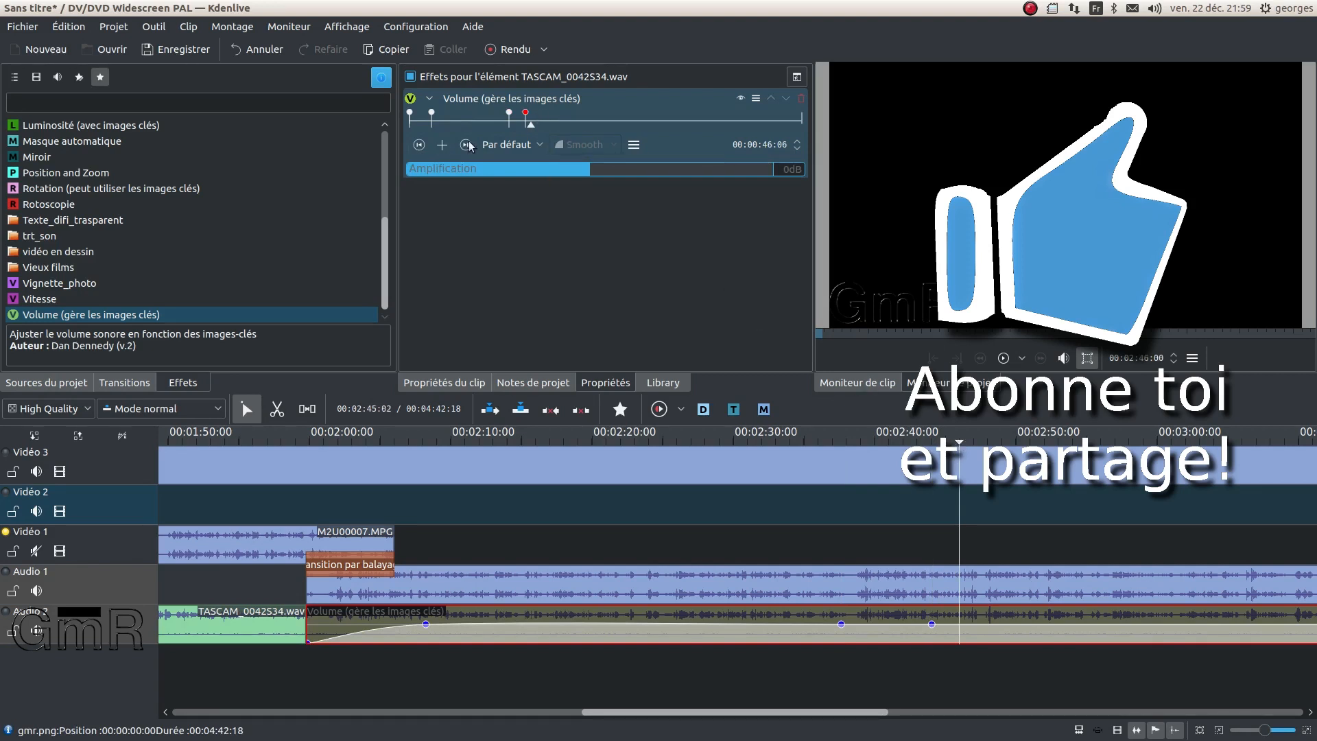
double_click(530, 118)
drag(933, 635, 932, 653)
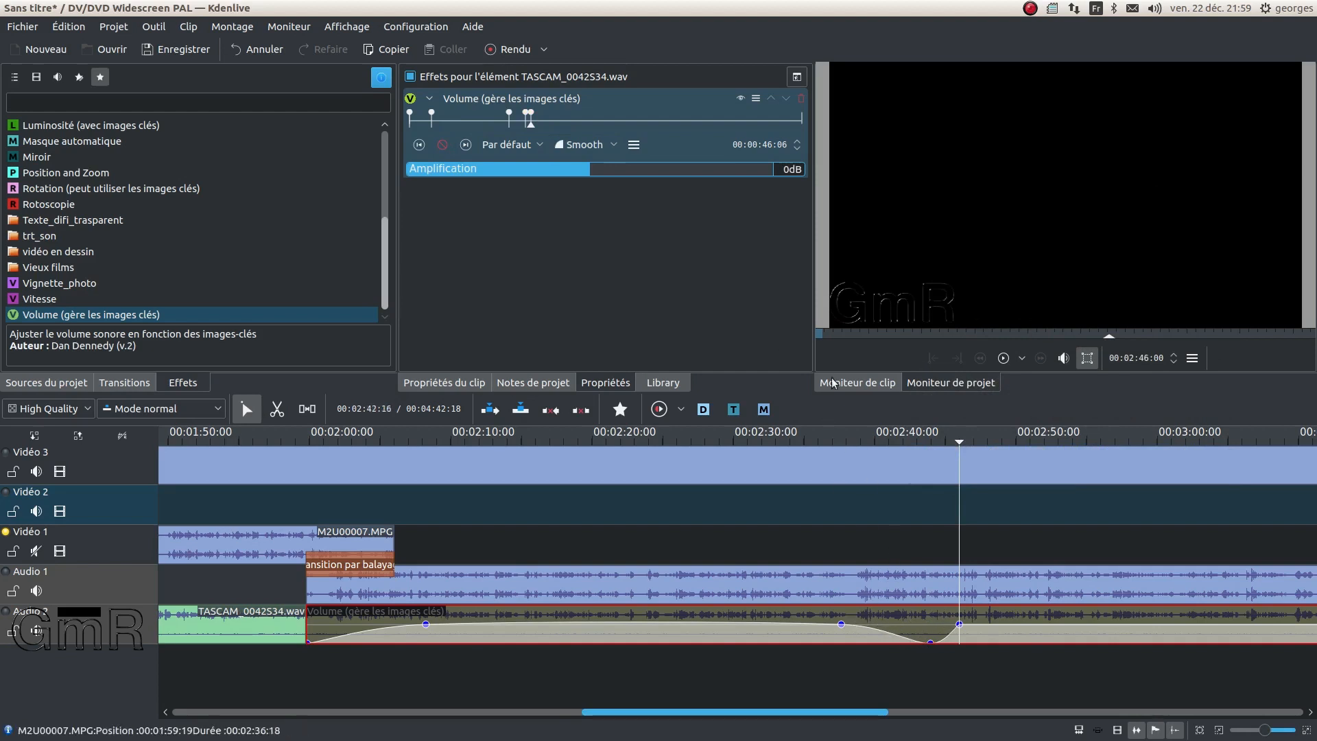
Try Discrete and Linear interpolation on the last volume keyframe and return it to Smooth.
click(604, 145)
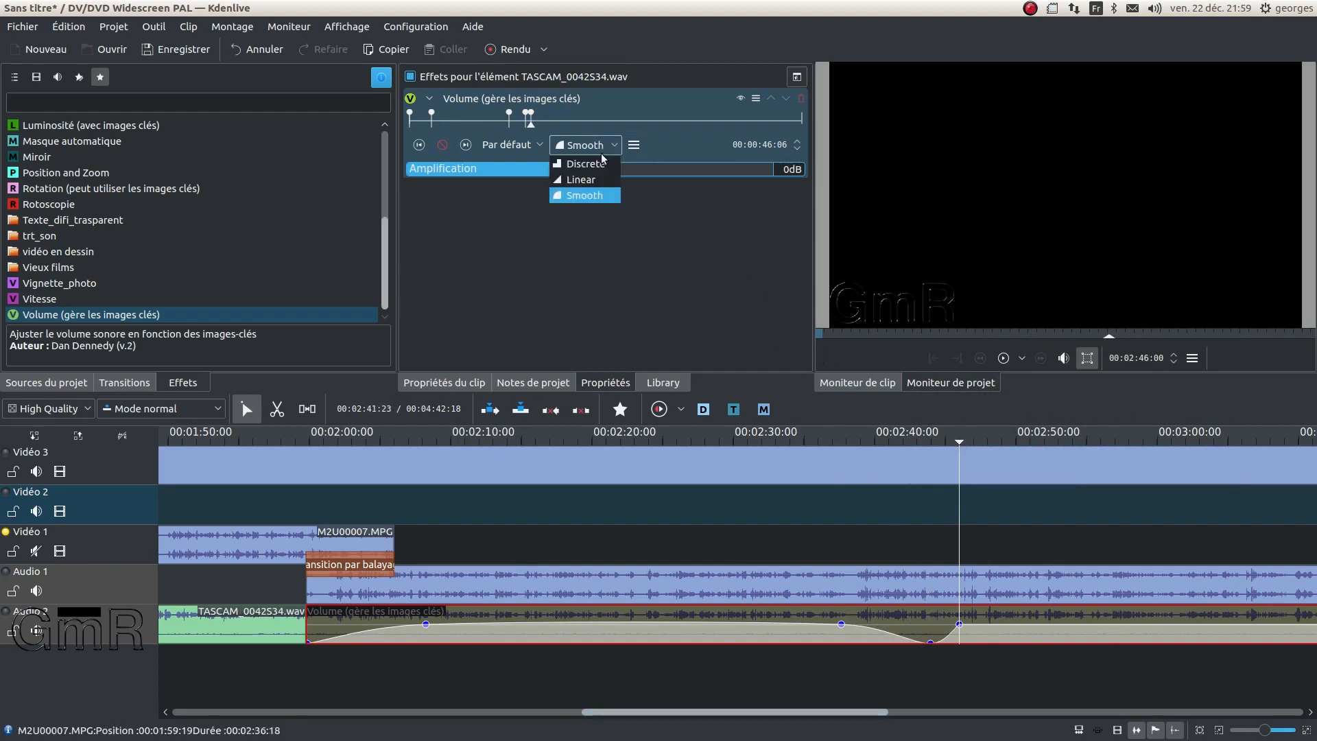
click(604, 165)
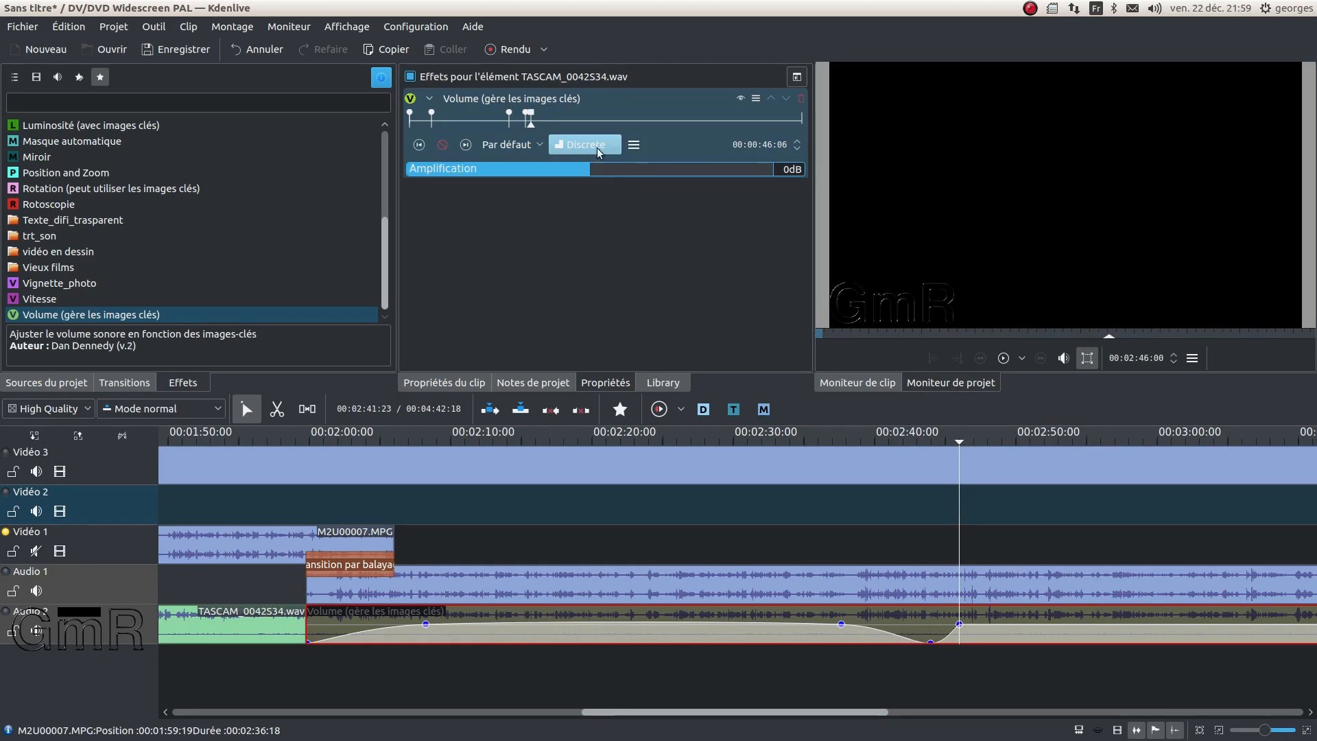
click(595, 146)
click(599, 180)
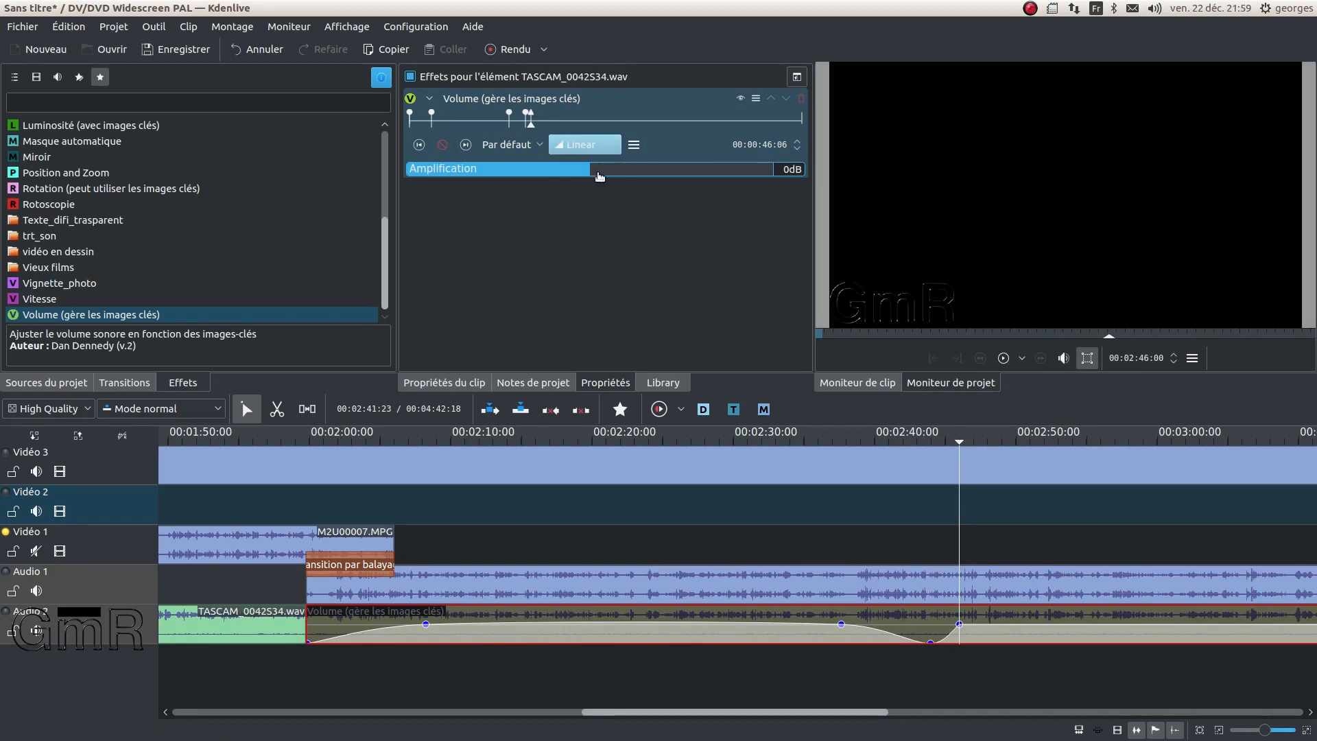
click(591, 146)
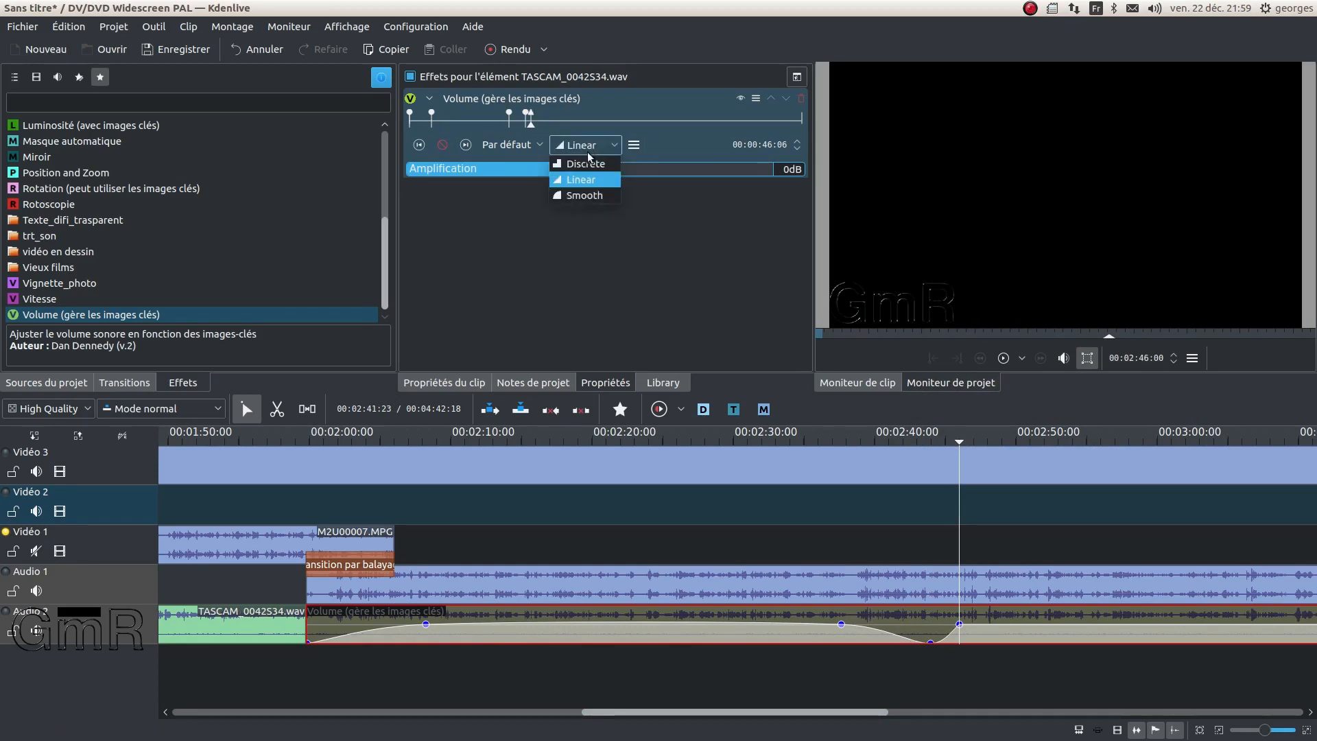
click(588, 197)
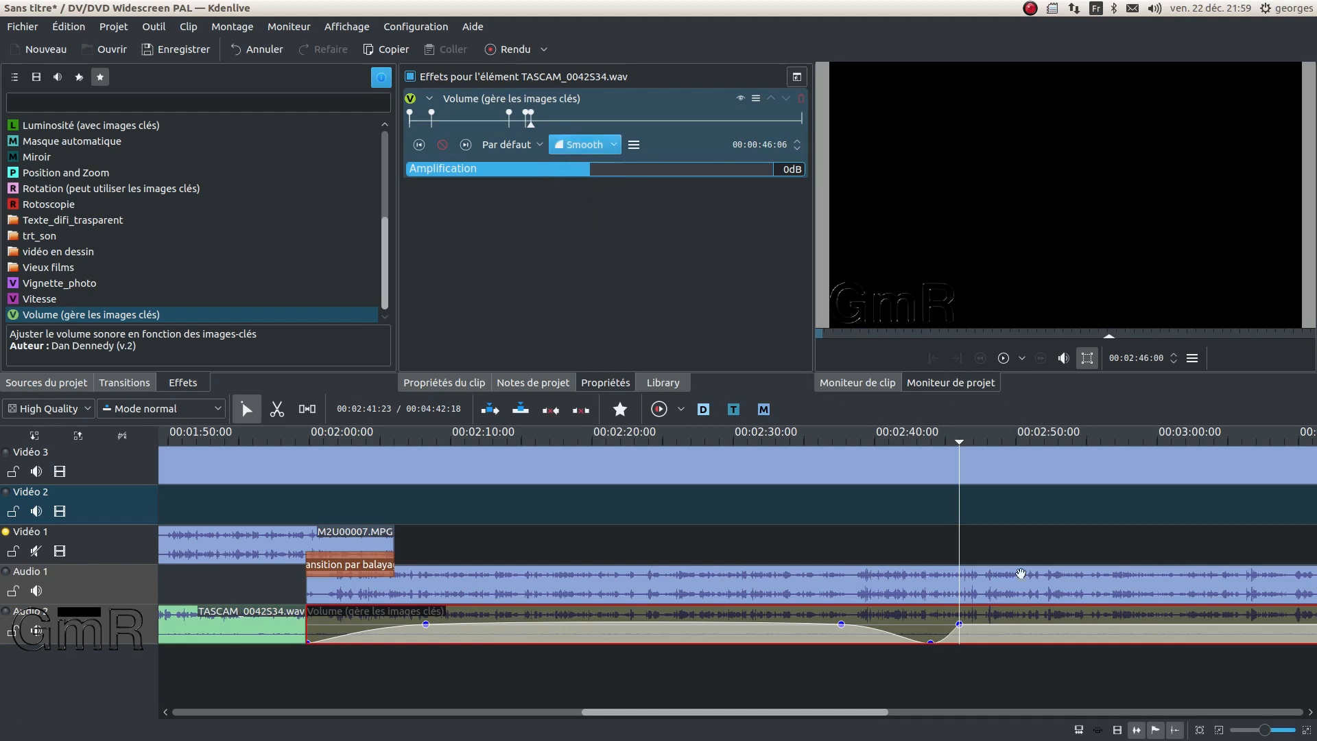
scroll(919, 580, right, 2)
scroll(899, 576, right, 2)
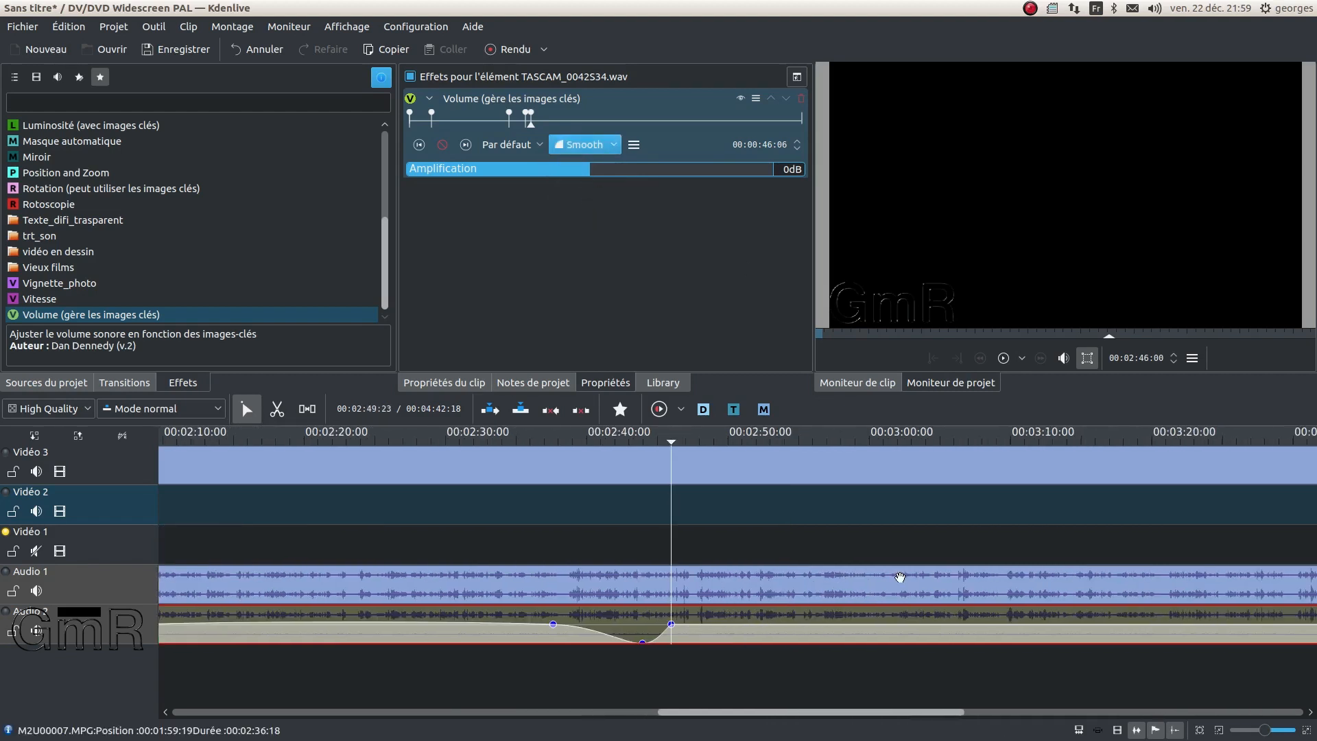
click(833, 434)
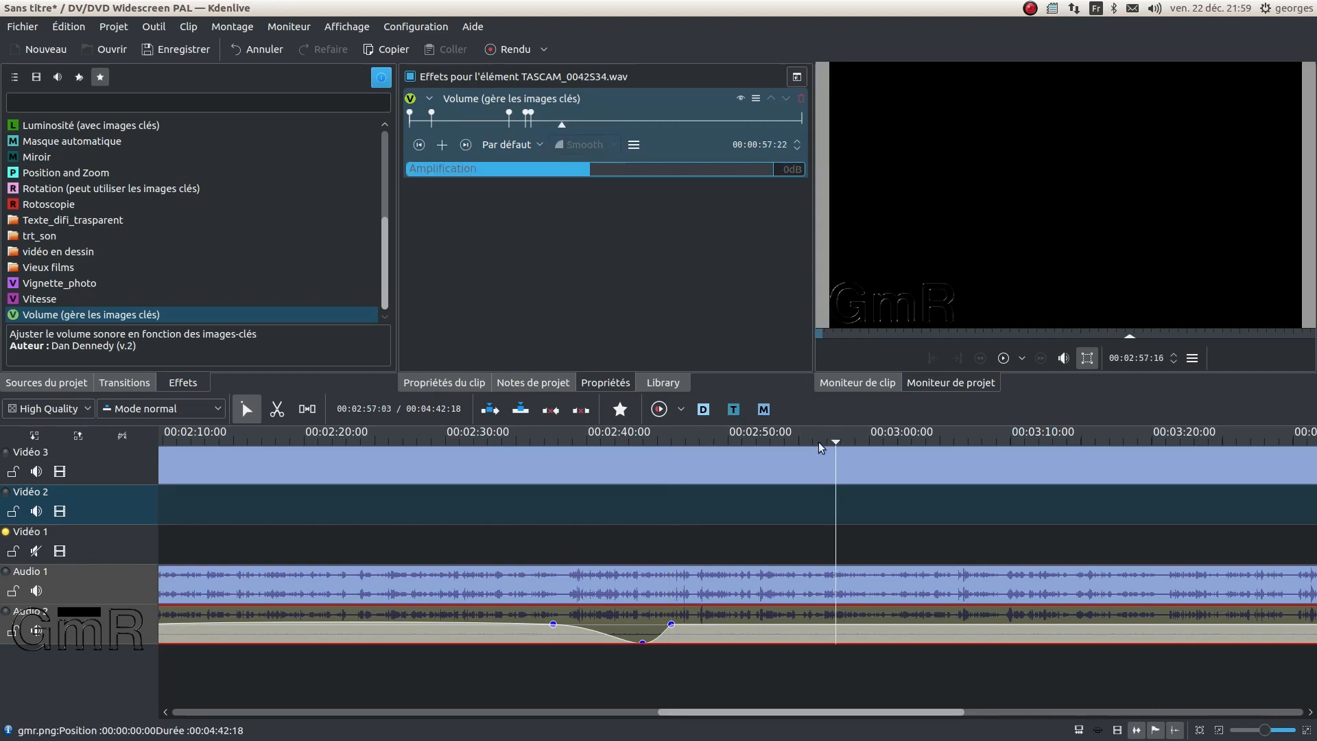
Move the first M2U00007.MPG clip to Vidéo 2, the second to Vidéo 1, and the wipe transition between them.
scroll(873, 576, down, 3)
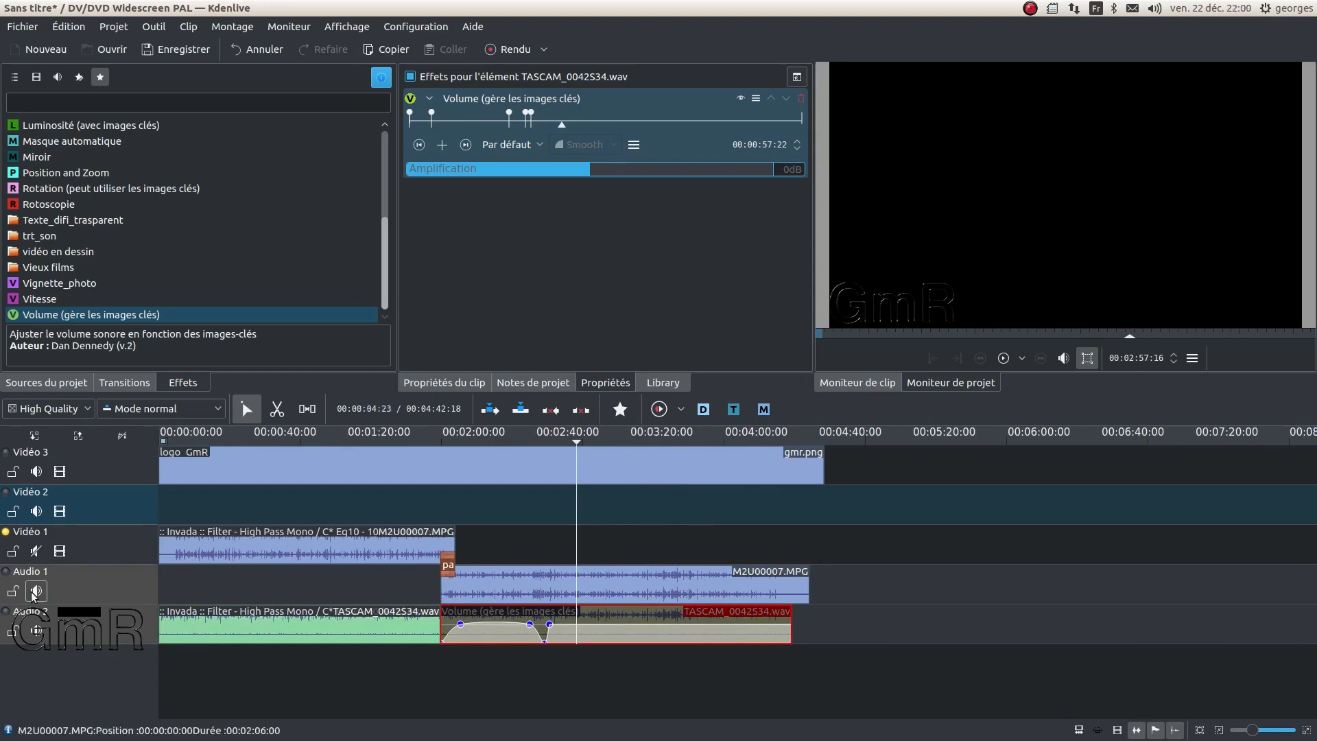
click(528, 583)
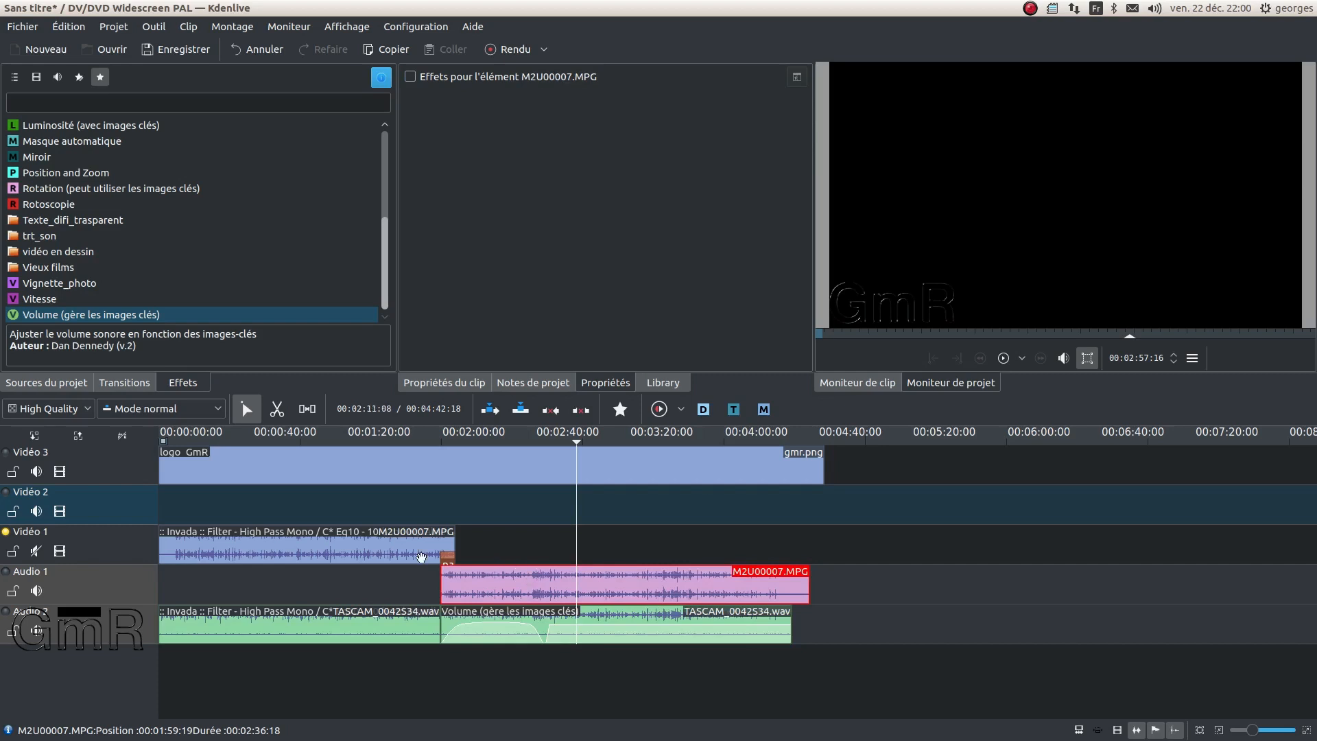
drag(309, 527, 307, 519)
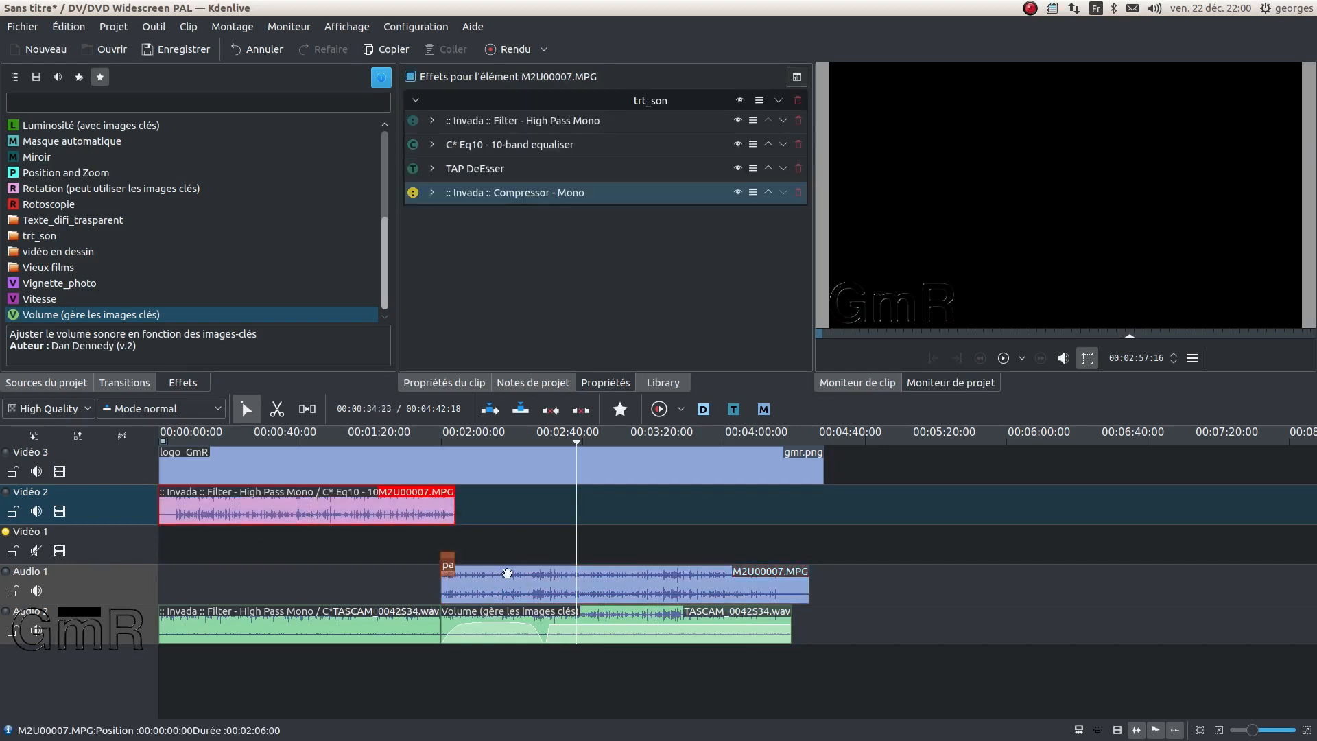
drag(507, 573, 507, 546)
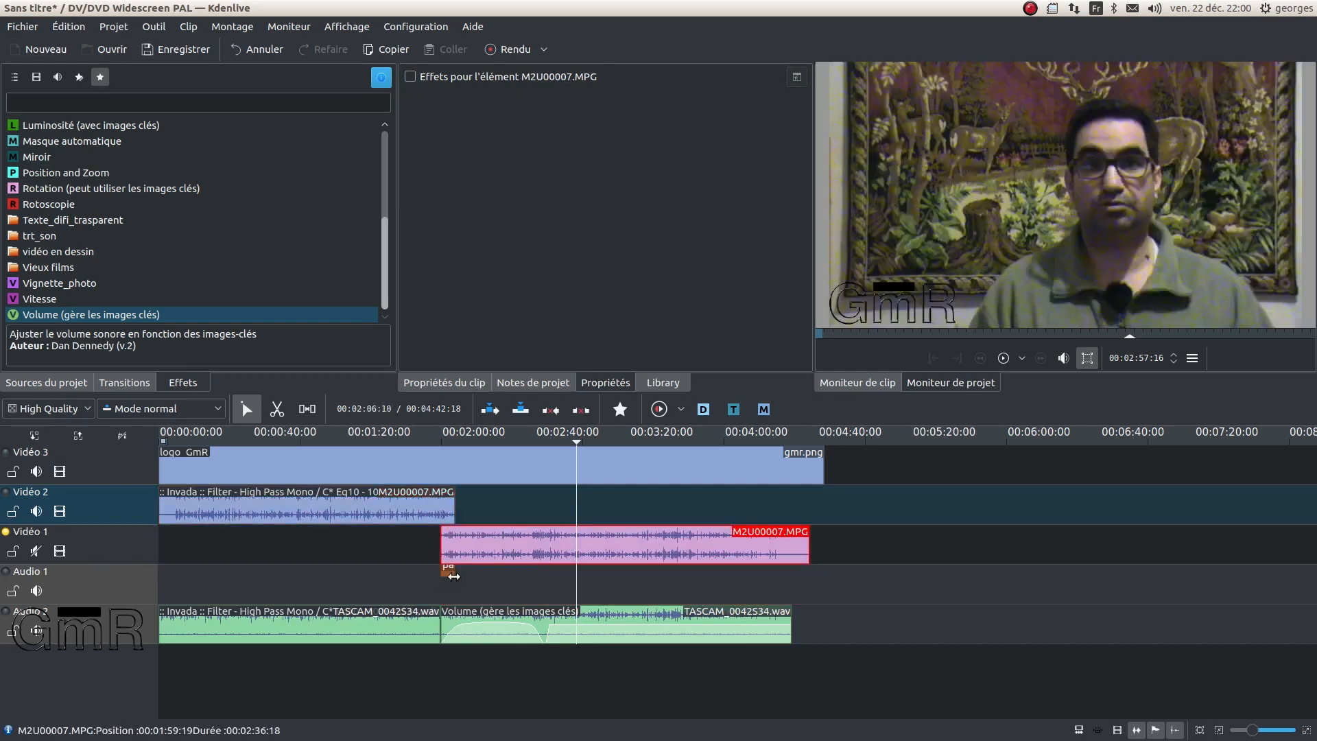
click(448, 570)
drag(446, 548, 446, 524)
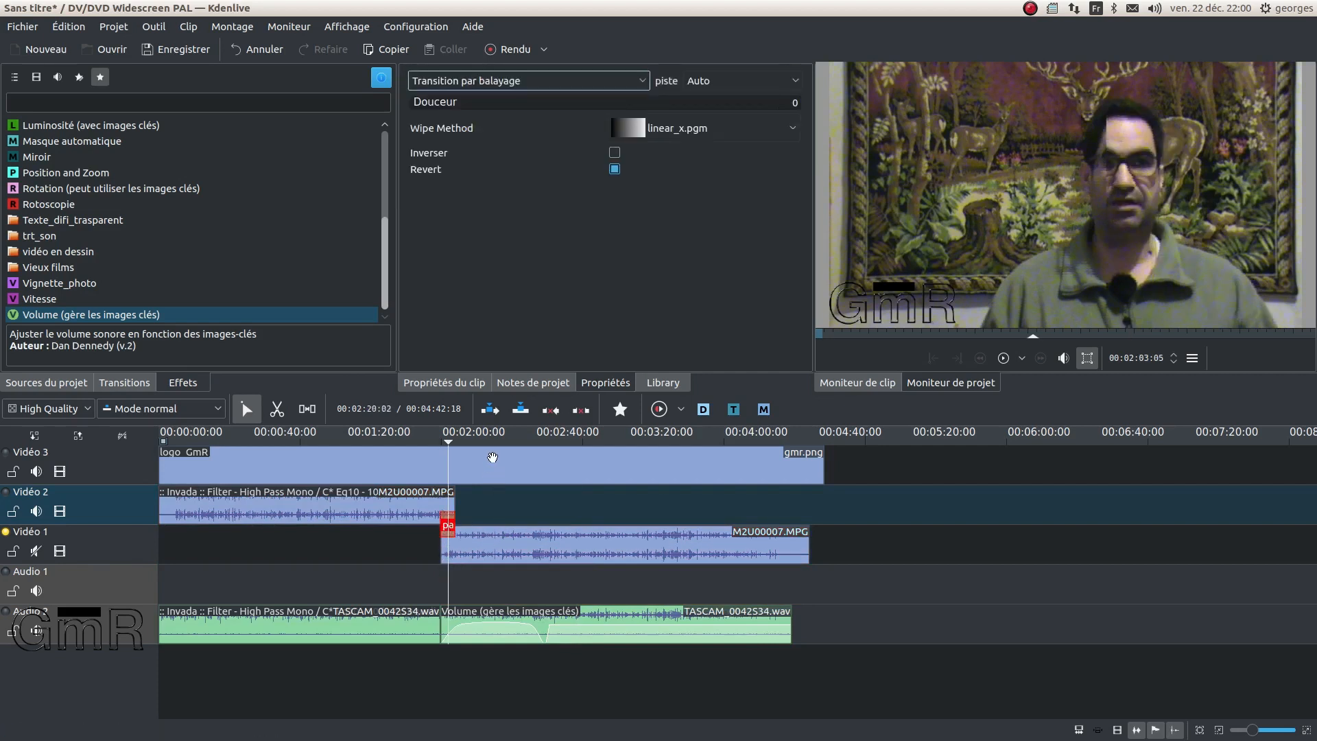
Apply the Position and Zoom effect to the second M2U00007.MPG clip on Vidéo 1, with the playhead at 00:03:11:01.
drag(499, 443, 609, 443)
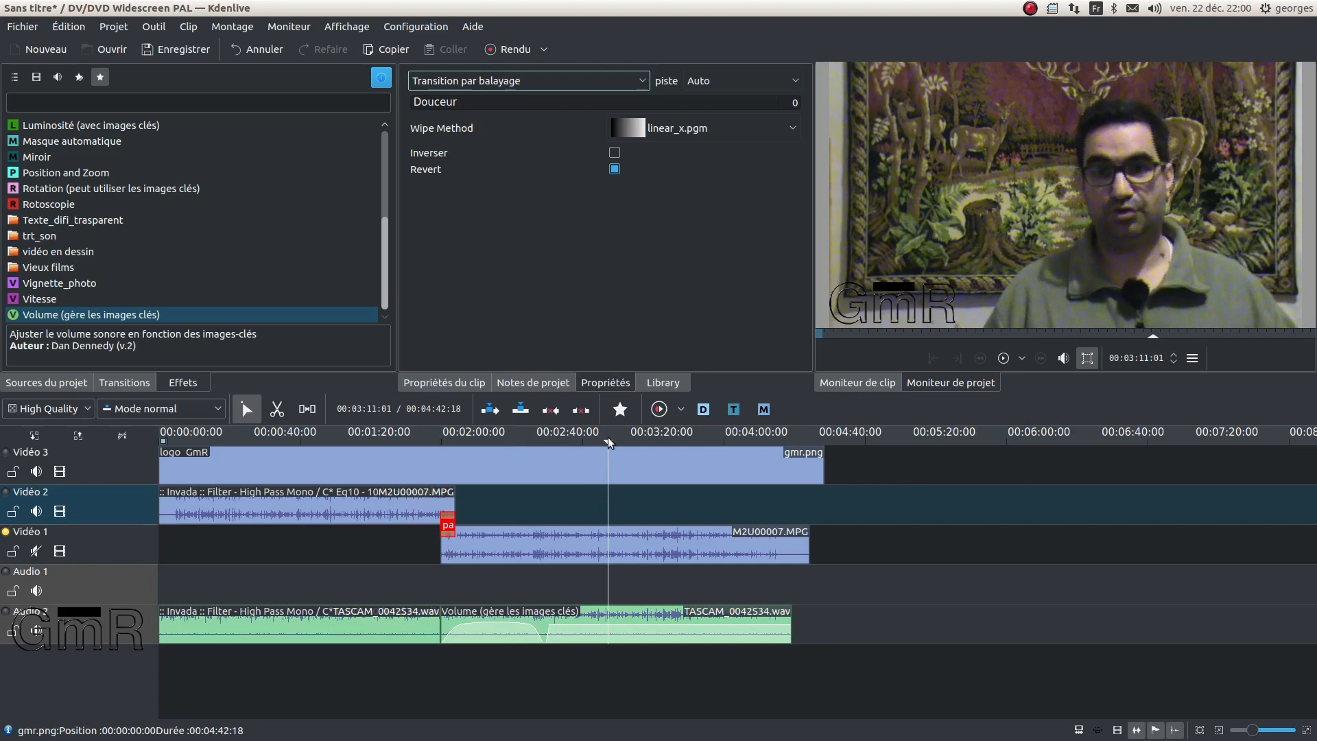
click(580, 542)
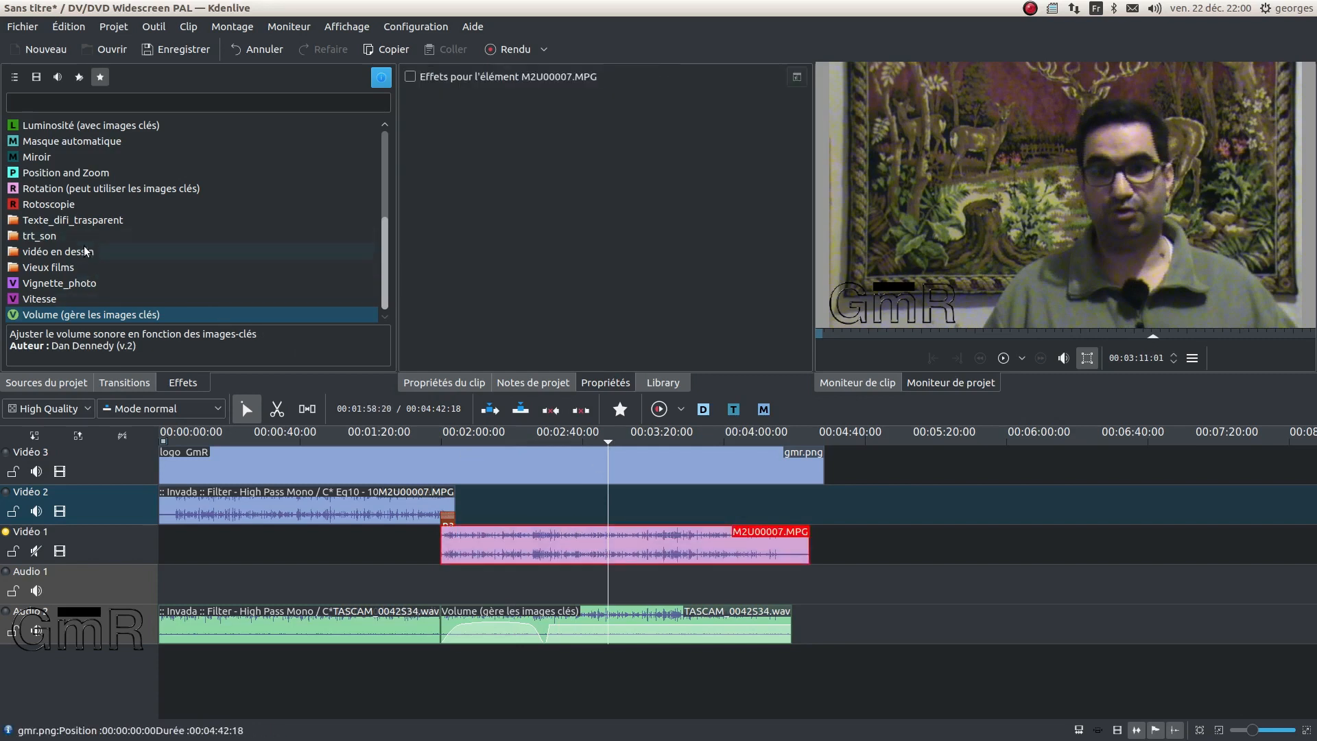
scroll(85, 251, up, 1)
click(77, 220)
drag(76, 221, 491, 289)
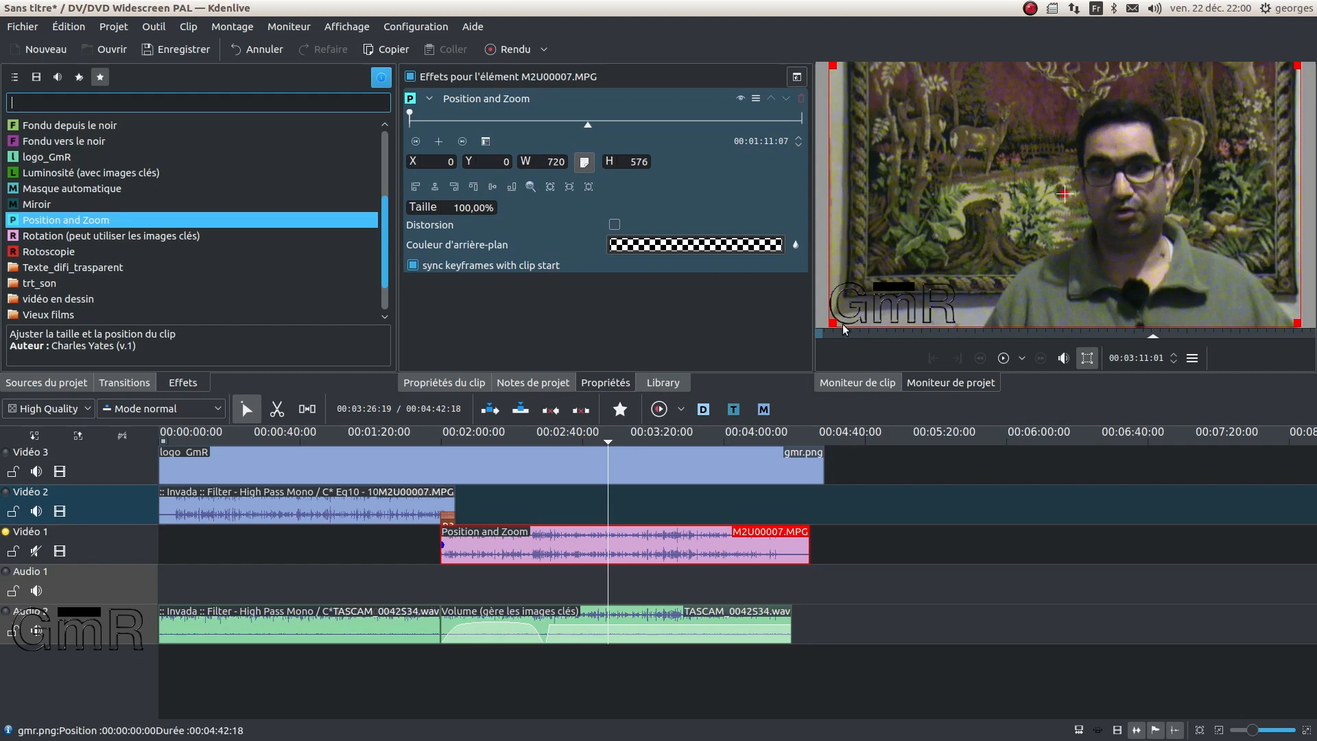
Shrink the clip's image in the project monitor to about 519 × 415 and center it horizontally and vertically.
drag(832, 323, 965, 249)
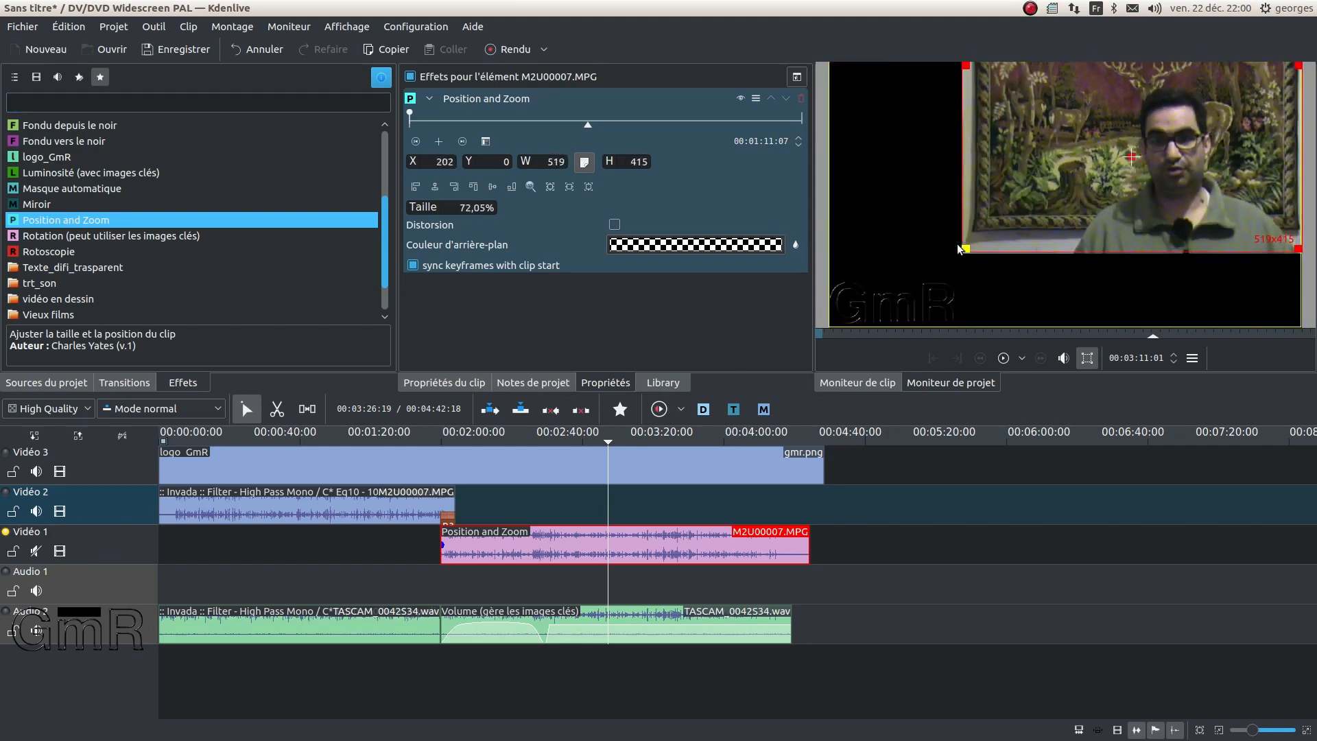
click(436, 189)
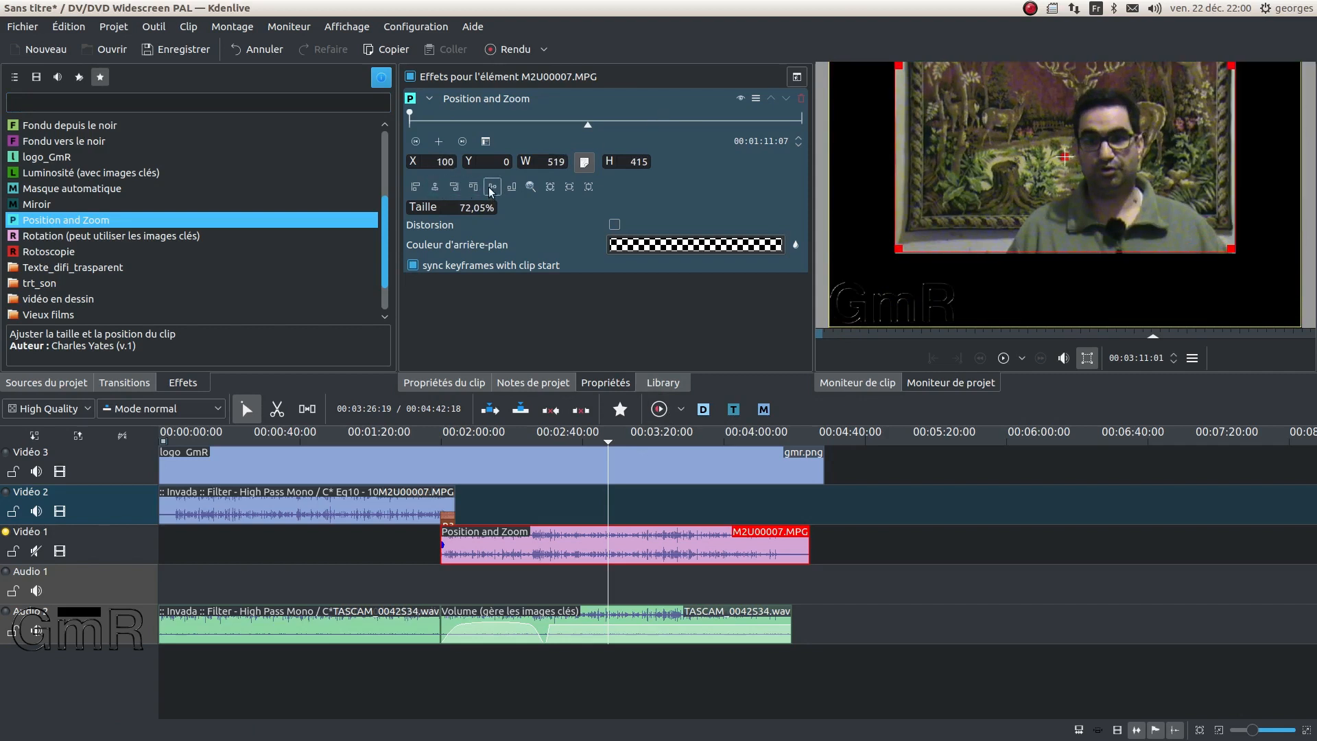
click(493, 189)
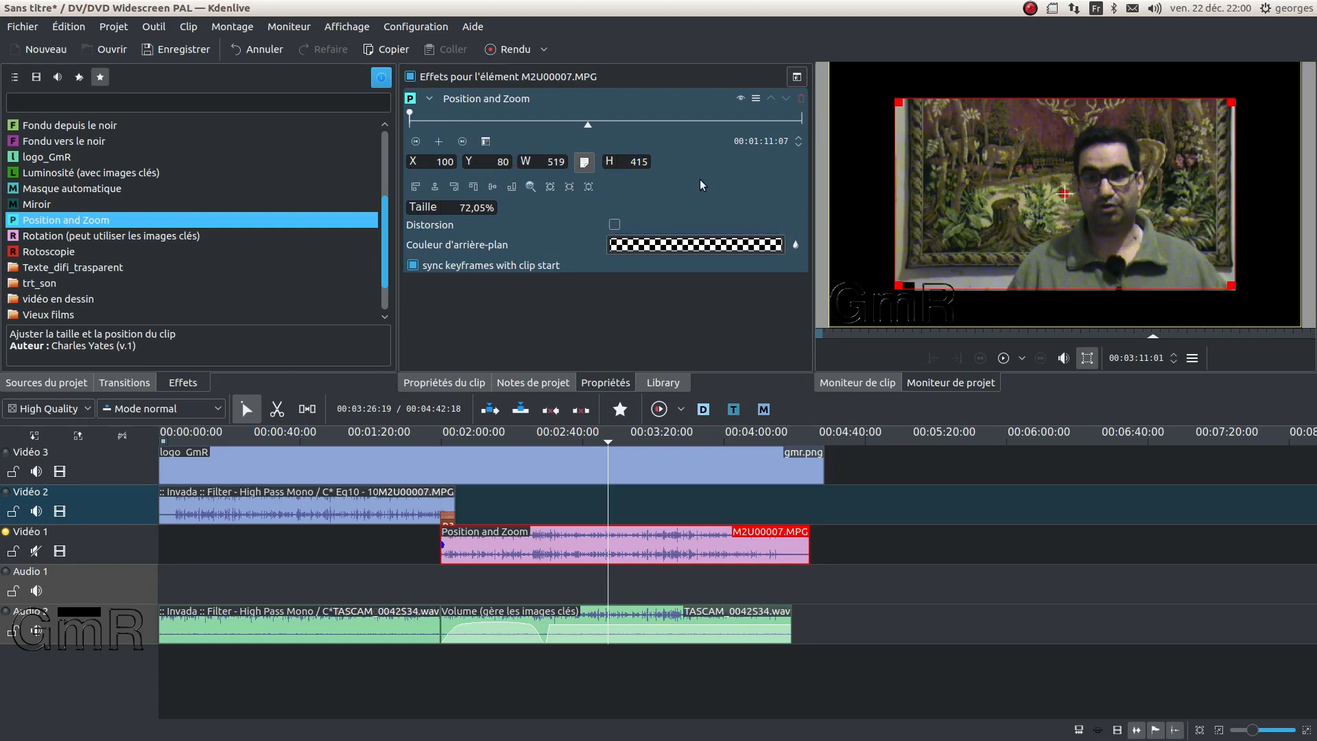
Compare the image without and with the Position and Zoom effect by disabling and re-enabling it, collapsing its settings meanwhile.
click(430, 98)
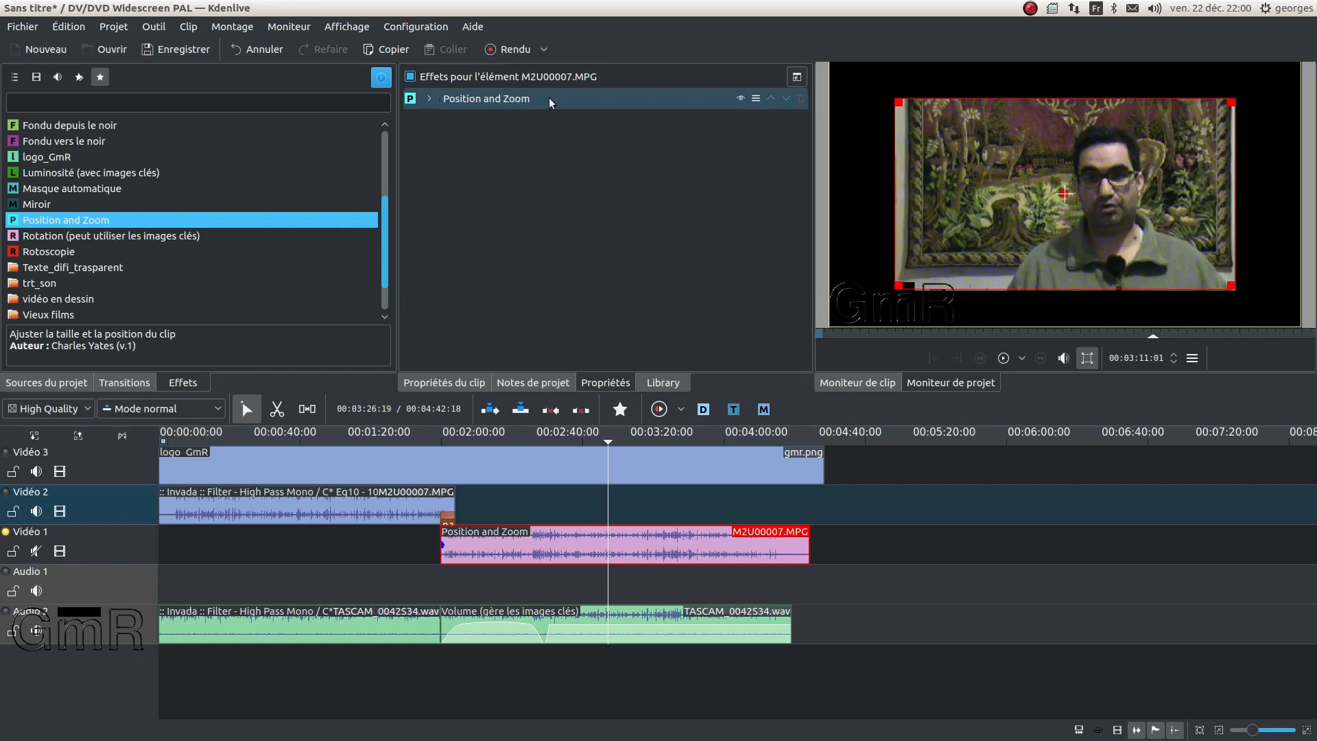
click(741, 99)
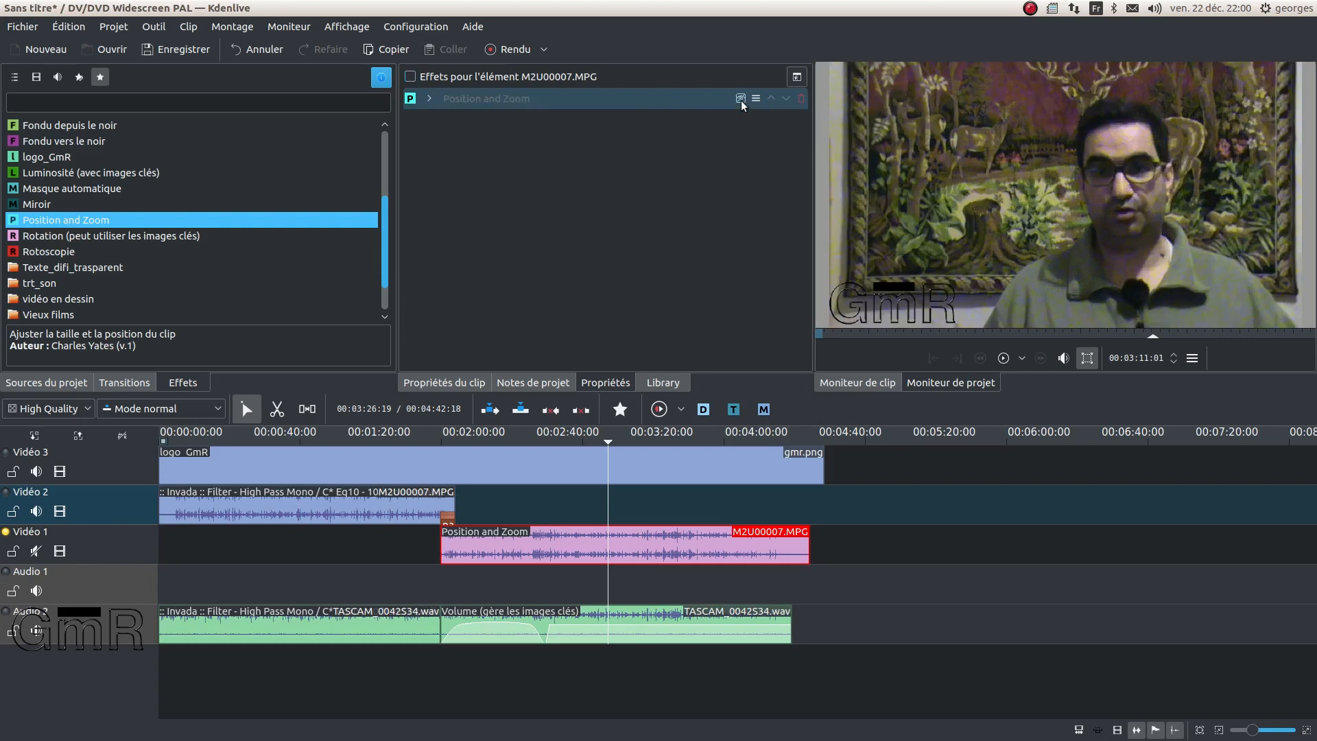
click(741, 99)
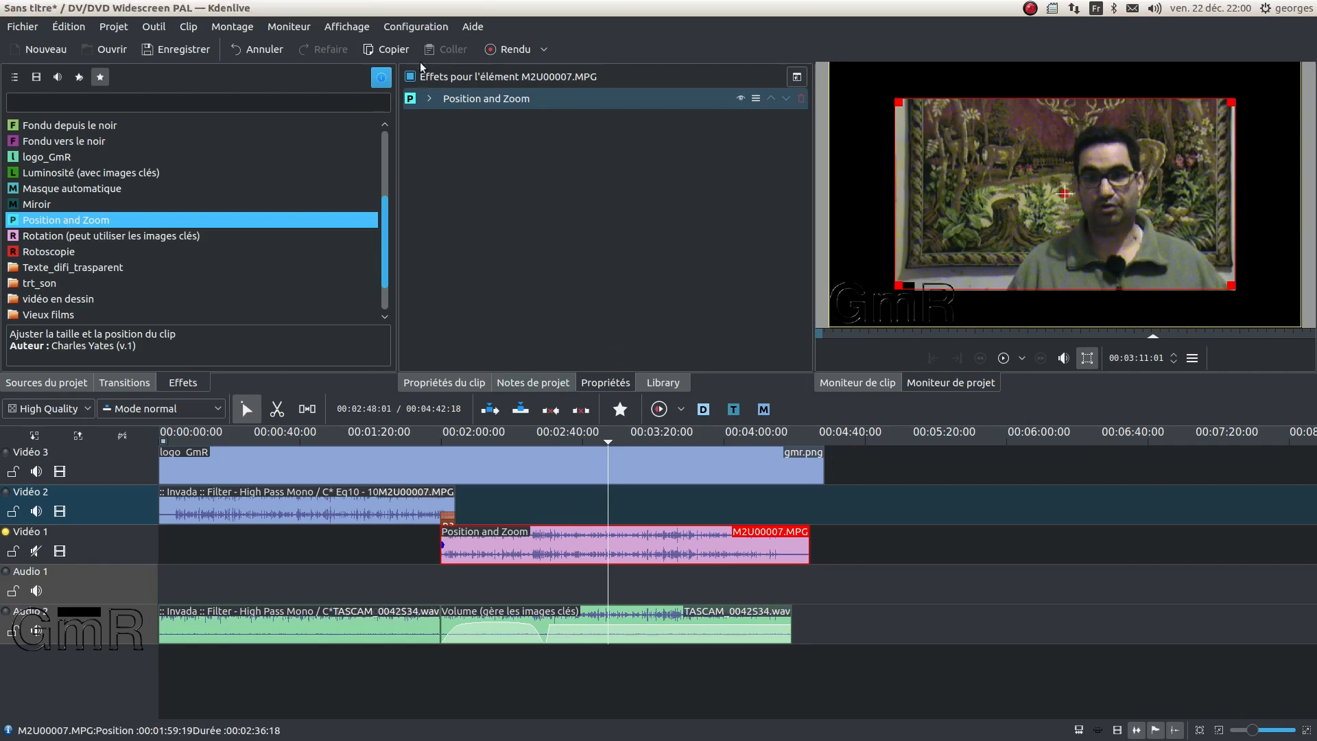
click(430, 99)
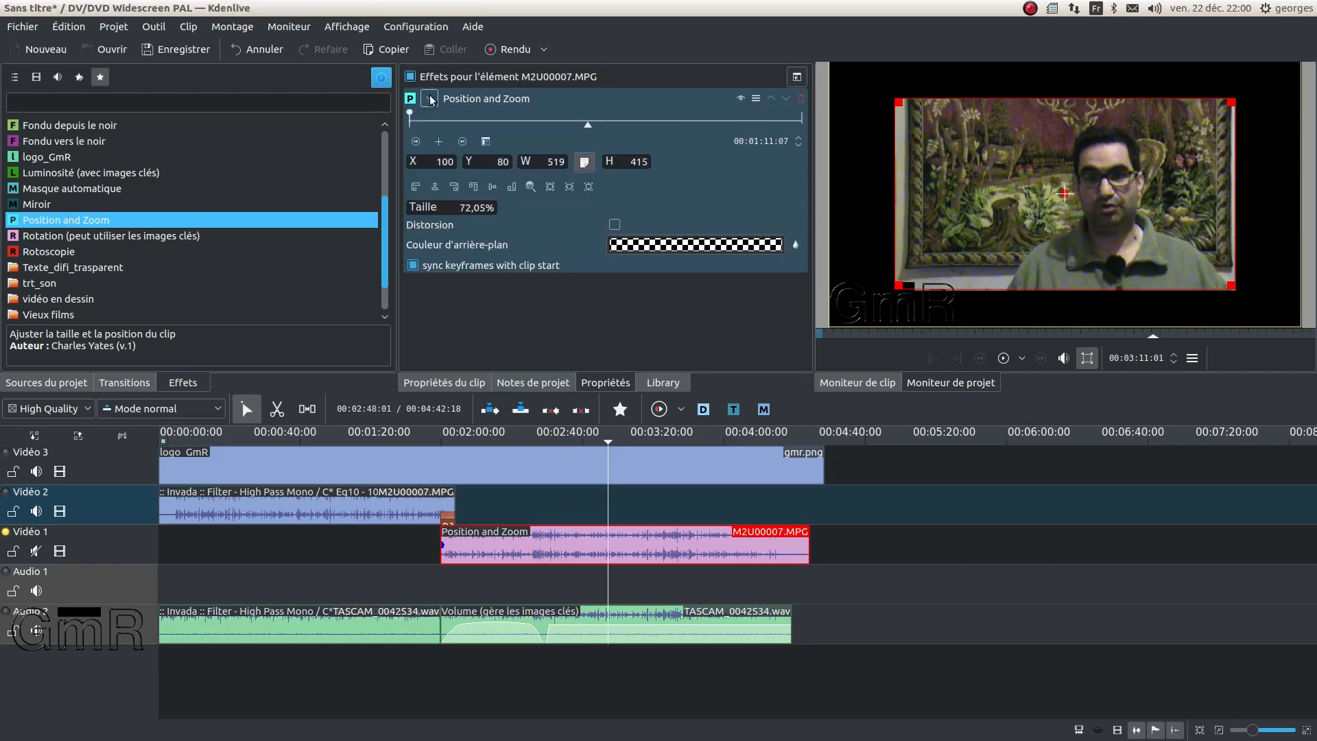
Examine the available output formats in the project rendering dialog and close it without rendering.
click(521, 54)
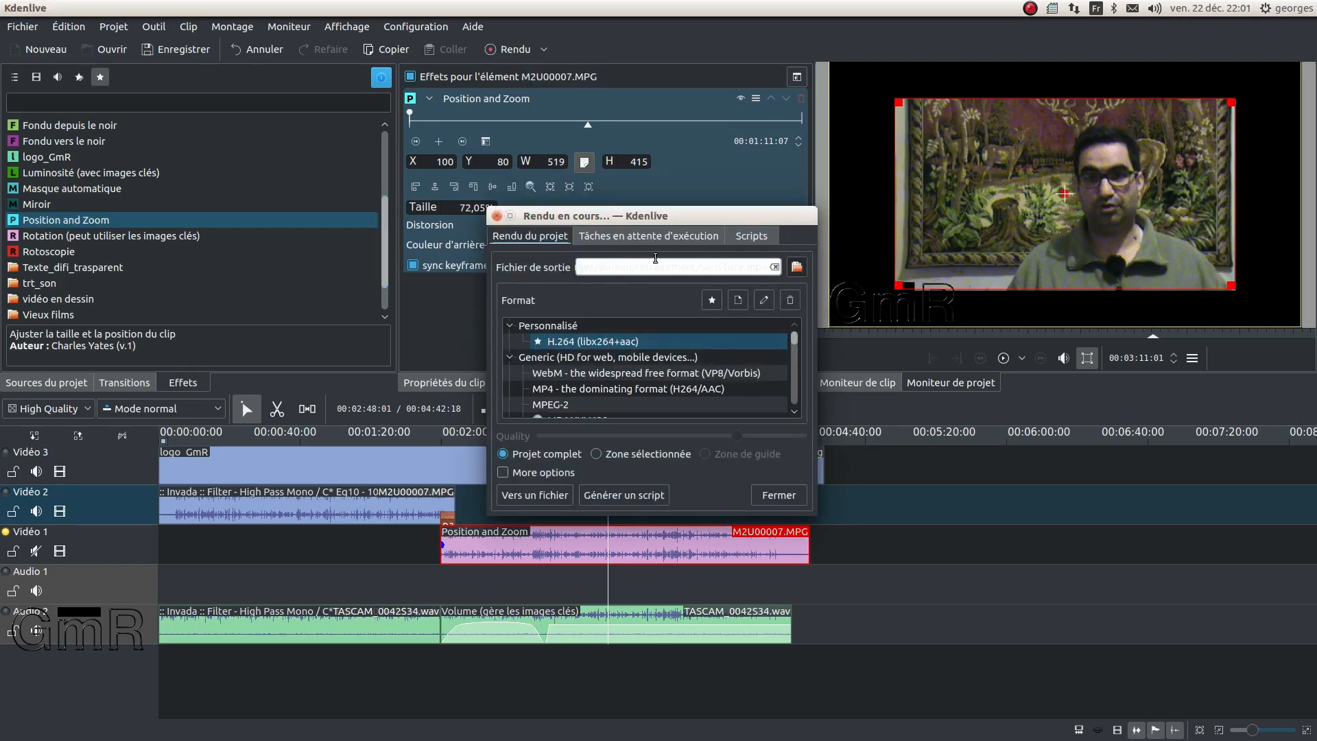
scroll(549, 384, down, 8)
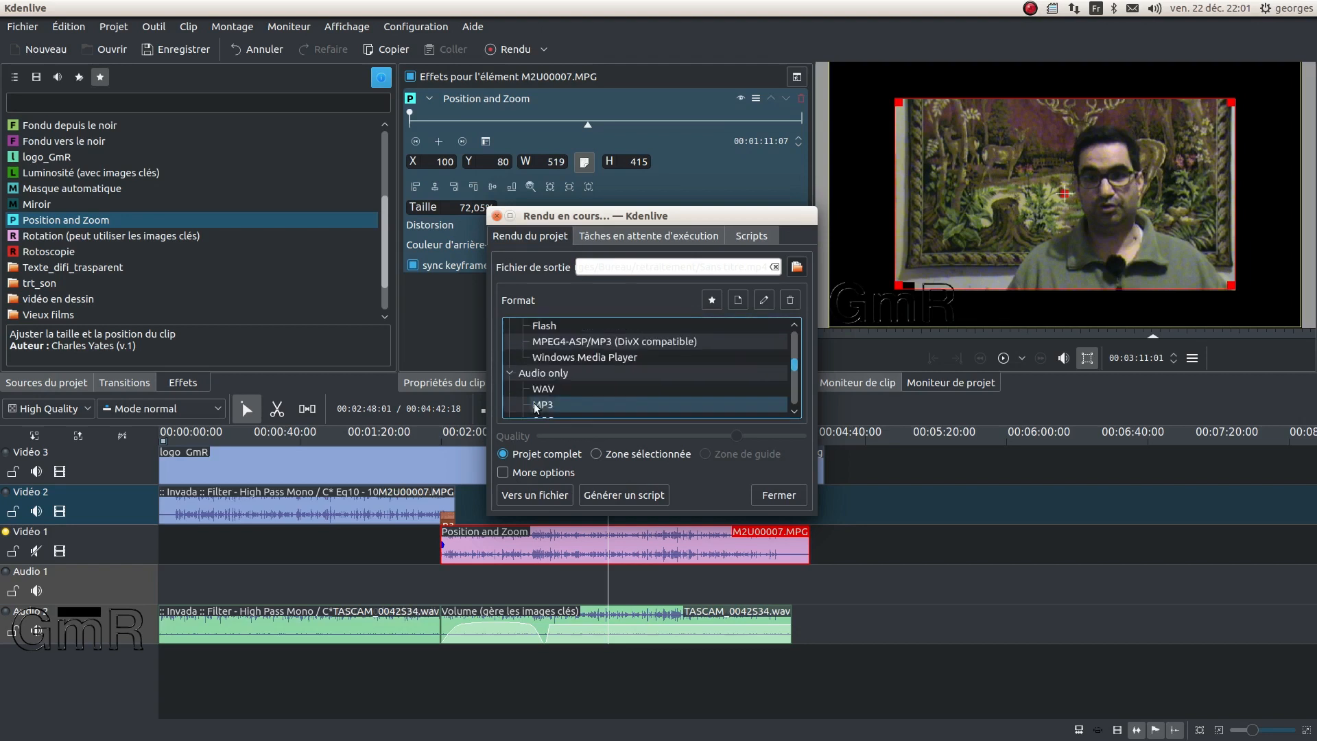
scroll(536, 408, up, 10)
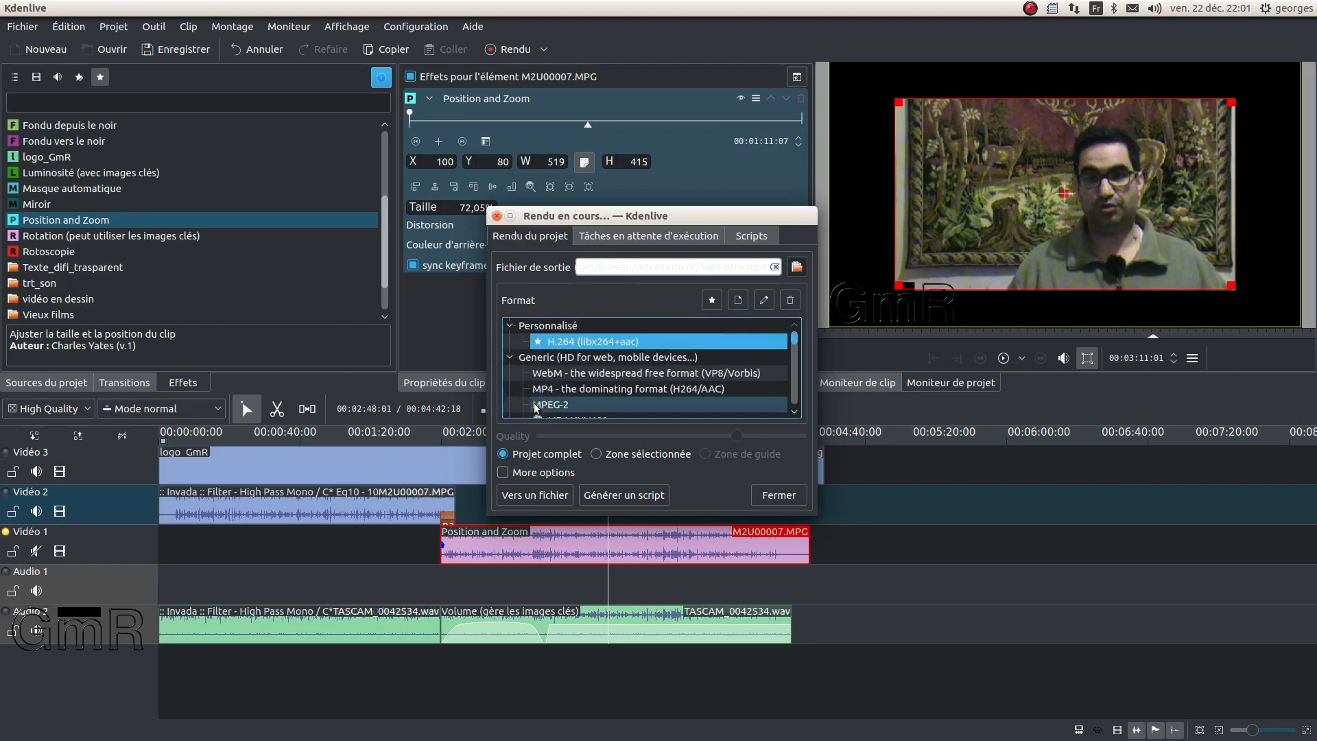
click(790, 498)
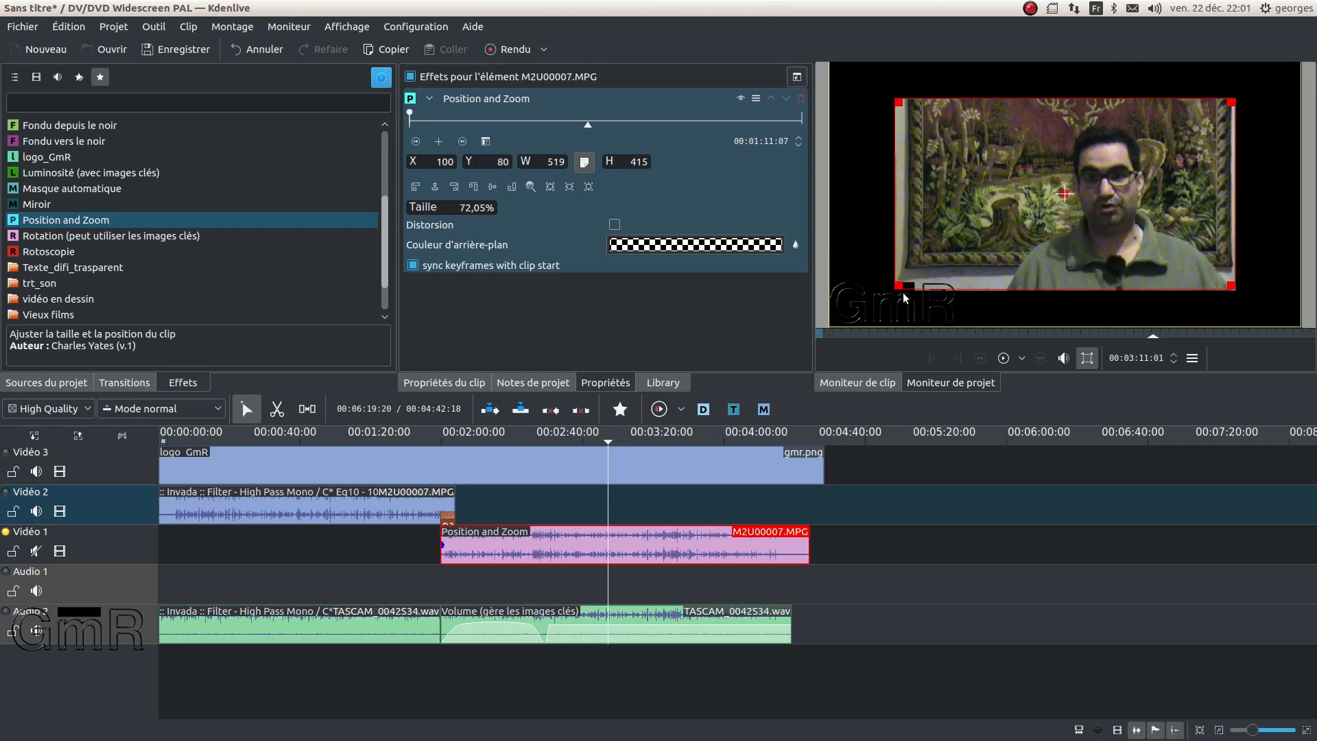
Enlarge the image from its corners in the project monitor to about 715 × 572, at about X -3, Y 6.
drag(897, 286, 845, 315)
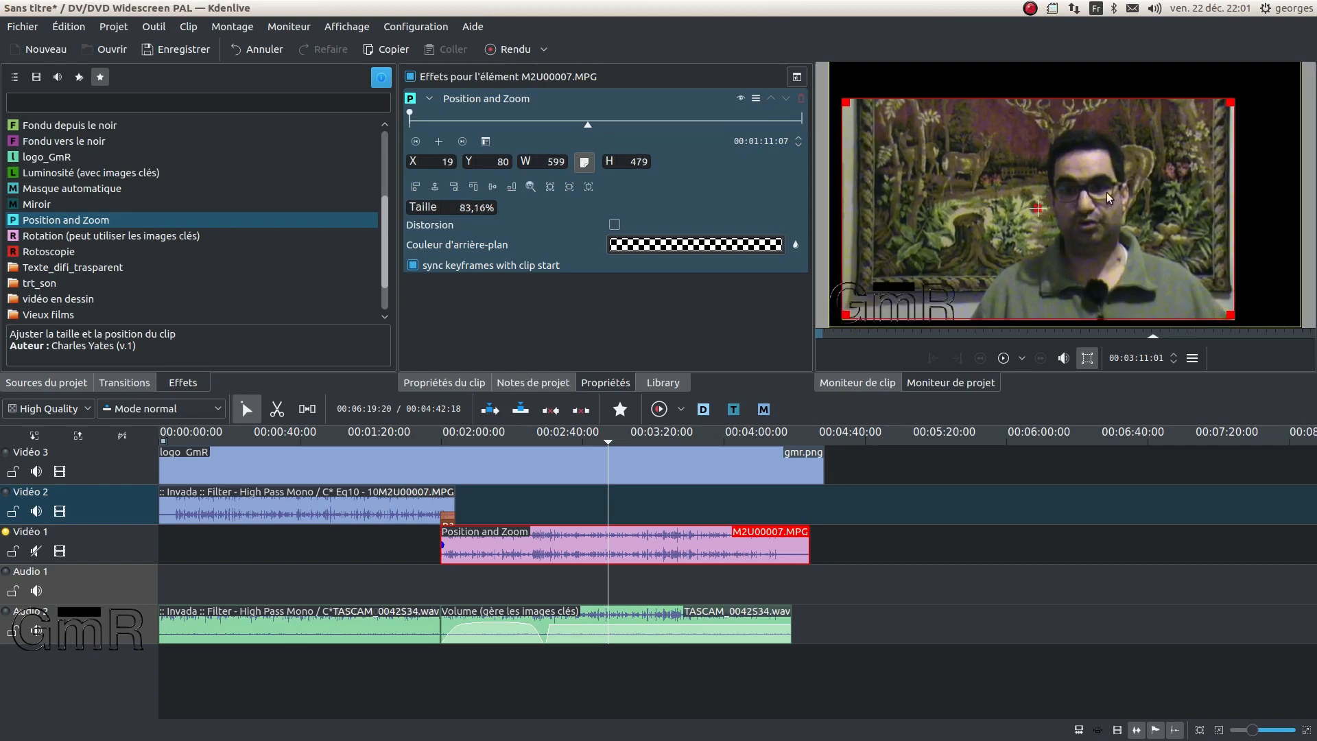
drag(1231, 102, 1295, 53)
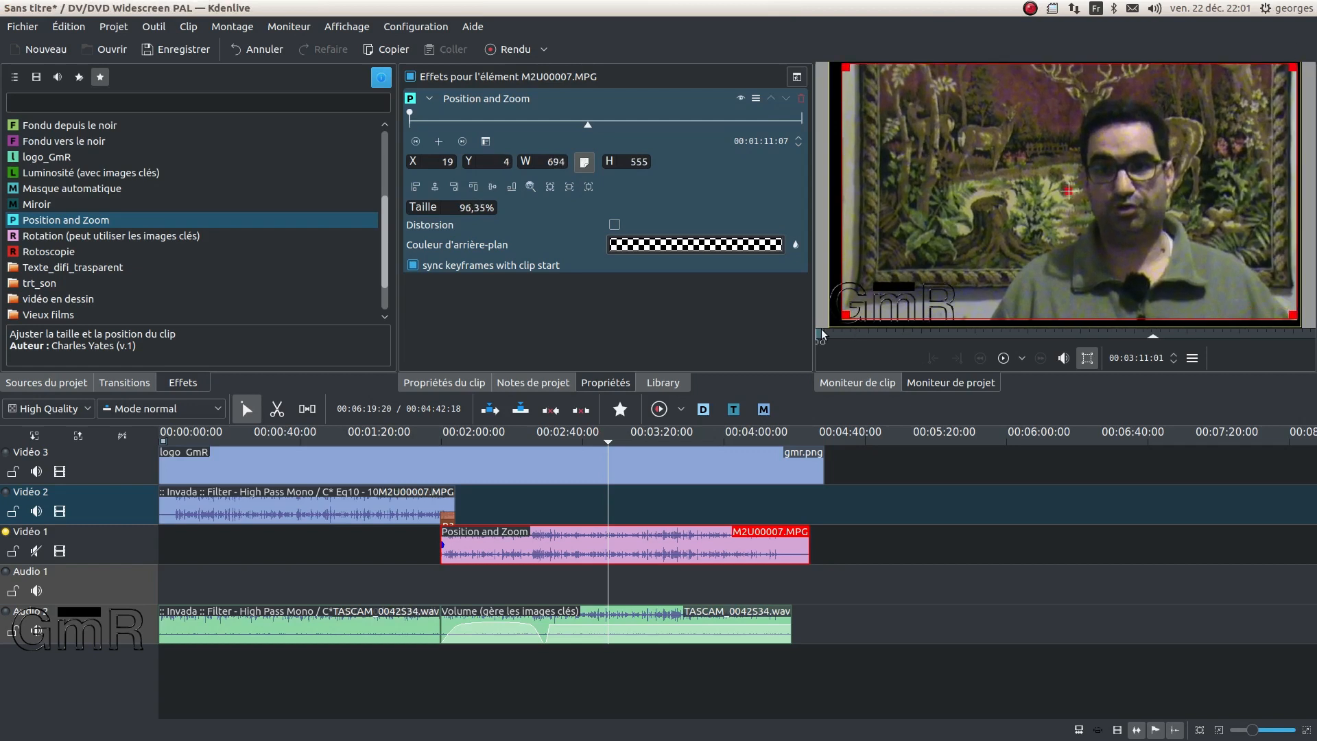
drag(844, 317, 814, 326)
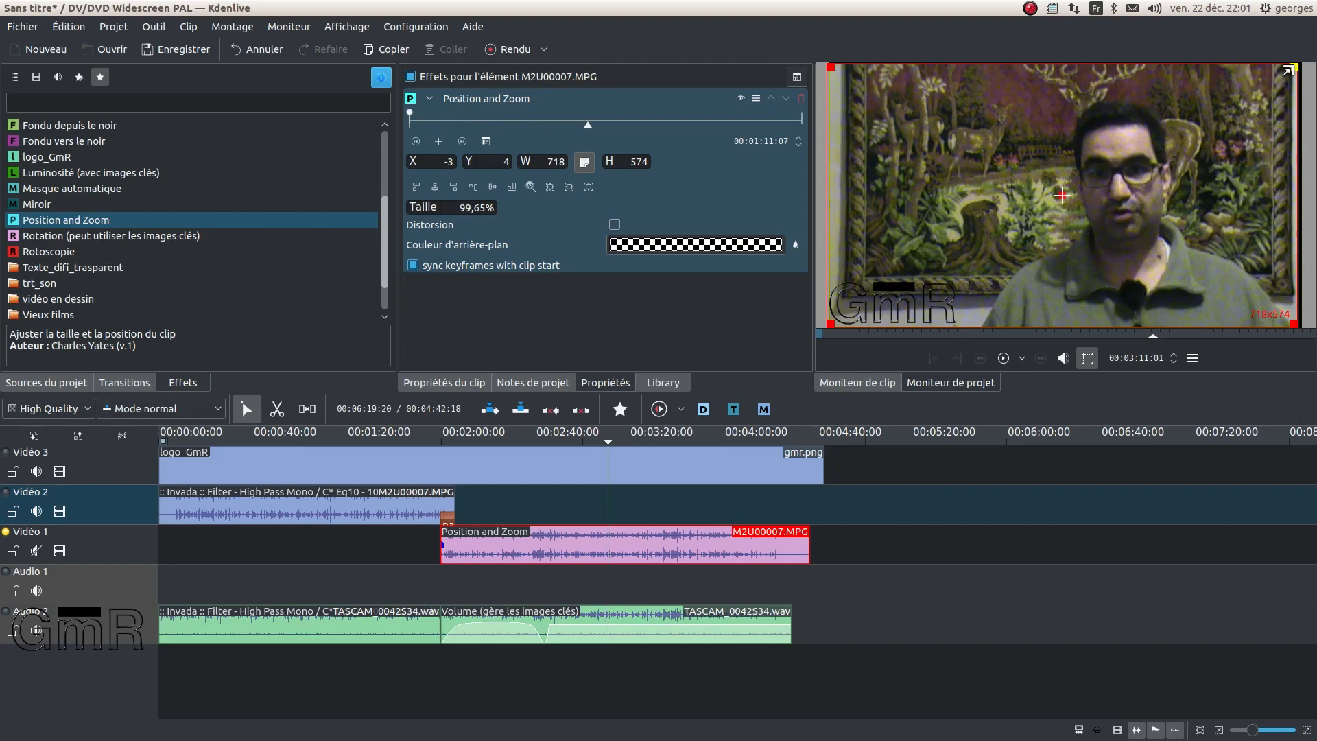
drag(1289, 69, 1290, 73)
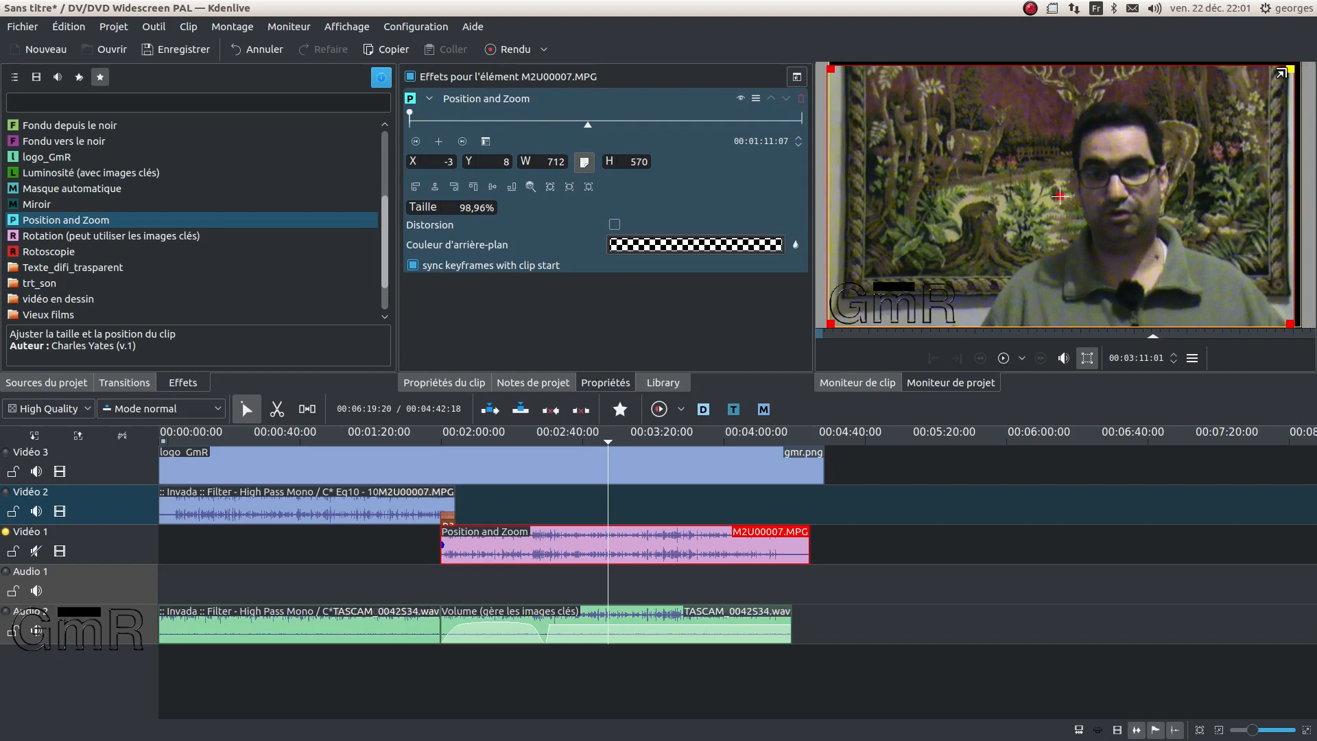
drag(1281, 73, 1284, 72)
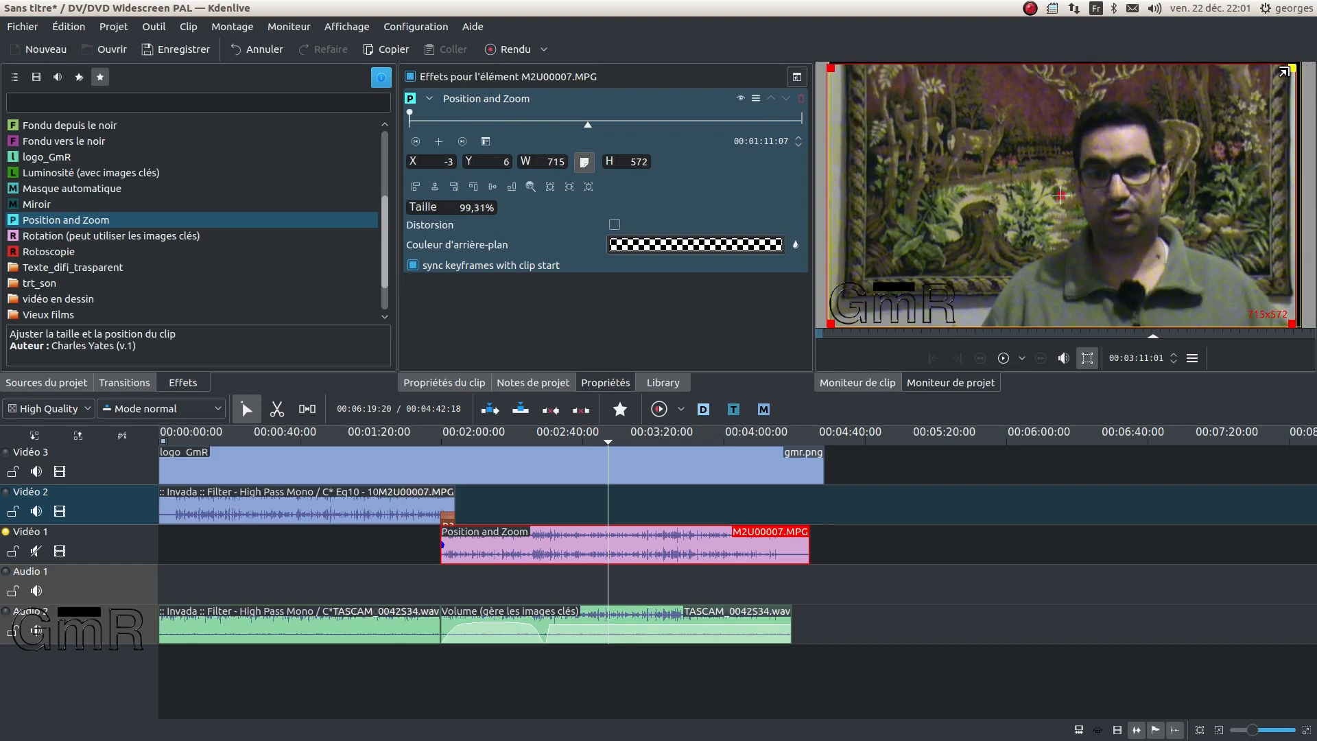